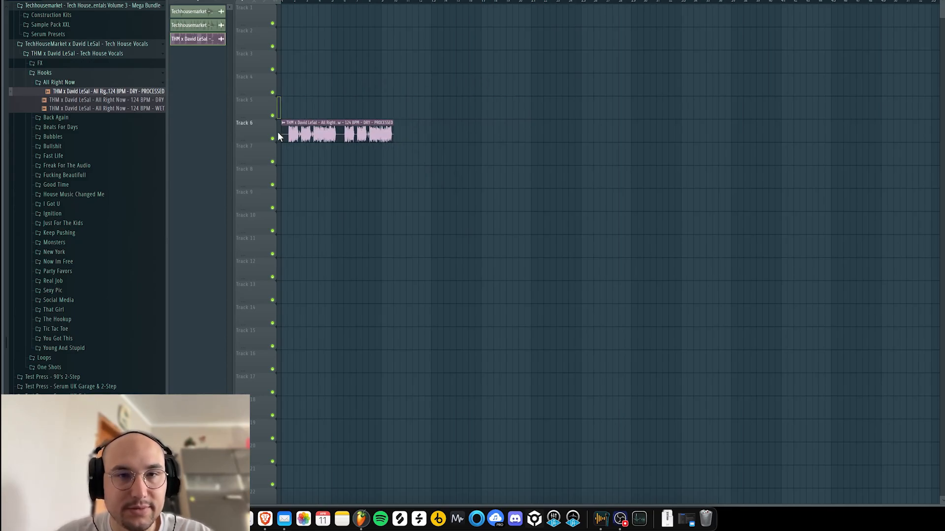
- Trim the leading silence from the All Right Now vocal clip on Track 6, with its start at bar 1
scroll(276, 140, "up", 4)
scroll(335, 105, "down", 2)
scroll(350, 113, "up", 2)
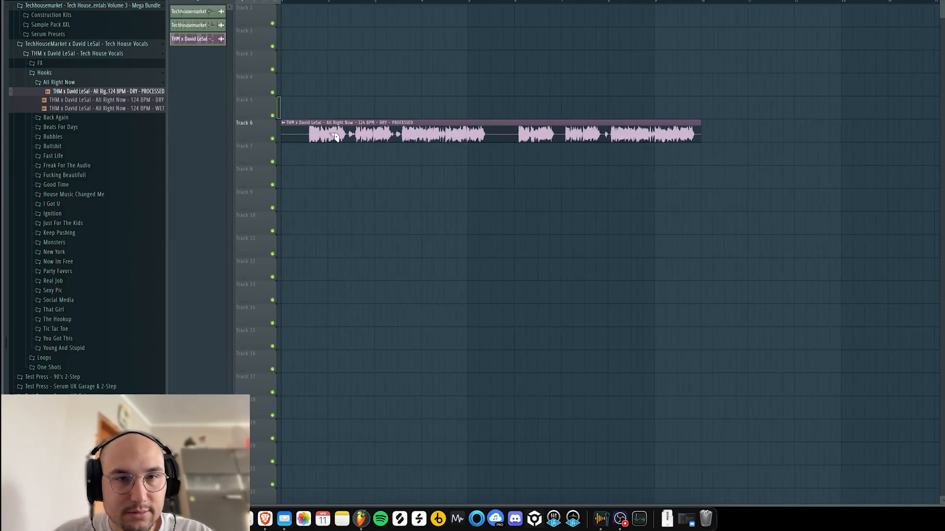
scroll(301, 135, "down", 1)
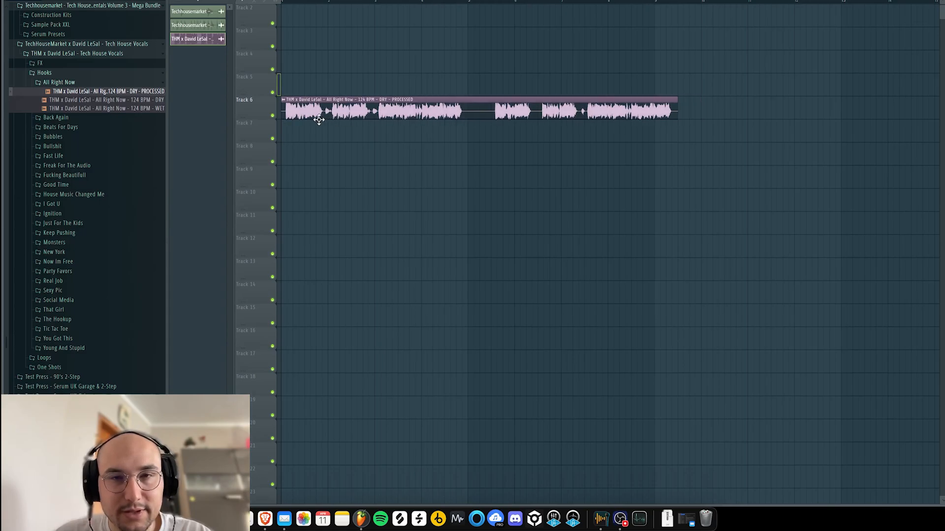
scroll(453, 113, "up", 2)
right_click(459, 114, "alt")
right_click(459, 114, "alt")
right_click(459, 114, "alt")
right_click(459, 113, "alt")
scroll(475, 157, "down", 3)
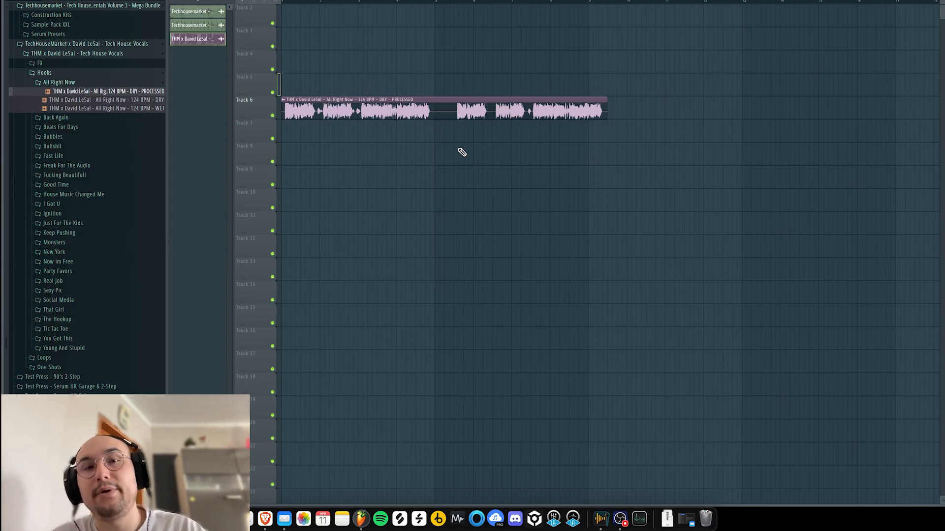
scroll(280, 106, "up", 4)
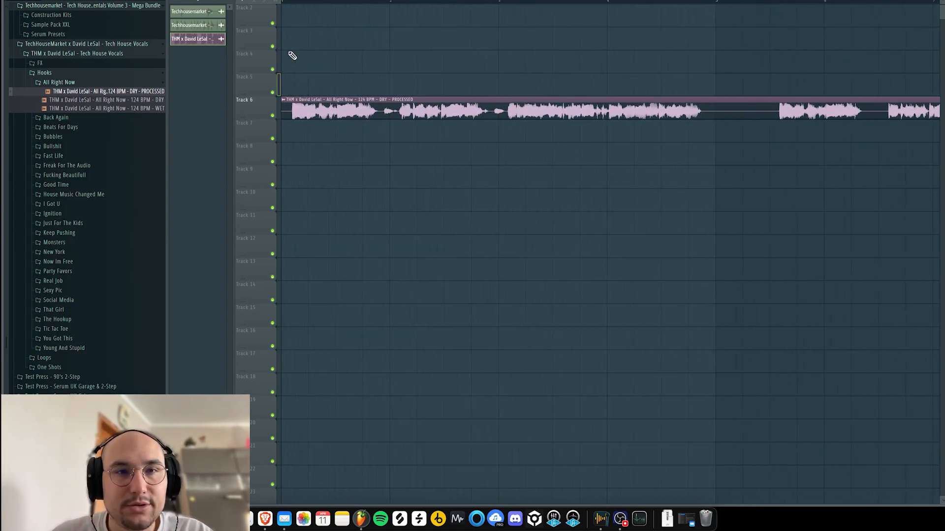
- Play back the vocal clip and shift its timing slightly to fit the grid
key("space")
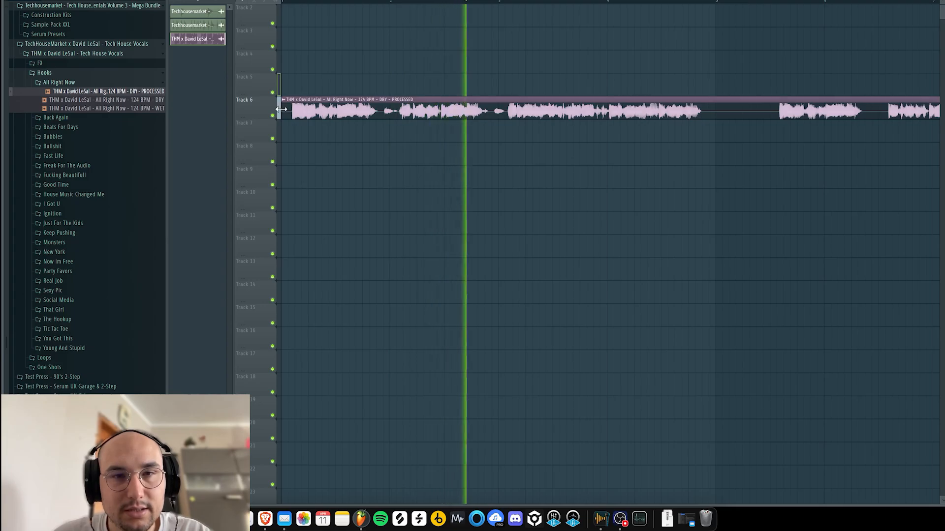
left_click_drag(314, 109, 331, 106)
scroll(529, 124, "down", 2)
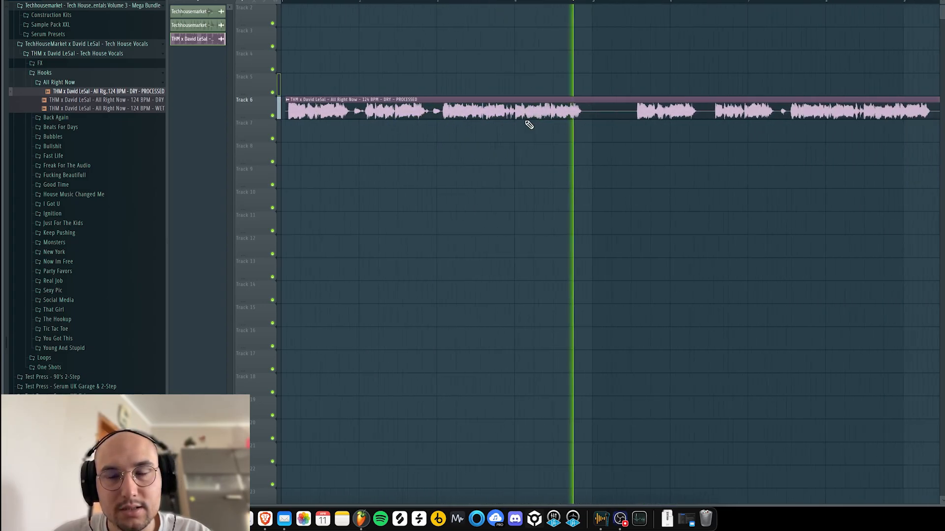
key("space")
key("space")
- Realign the left edge of the vocal clip with bar 1 and audition its timing against the grid
scroll(481, 113, "down", 3)
right_click(463, 114)
left_click(463, 113)
key("space")
left_click_drag(454, 106, 182, 117)
key("space")
scroll(270, 107, "up", 4)
scroll(280, 116, "down", 3)
scroll(281, 116, "down", 1)
key("space")
key("space")
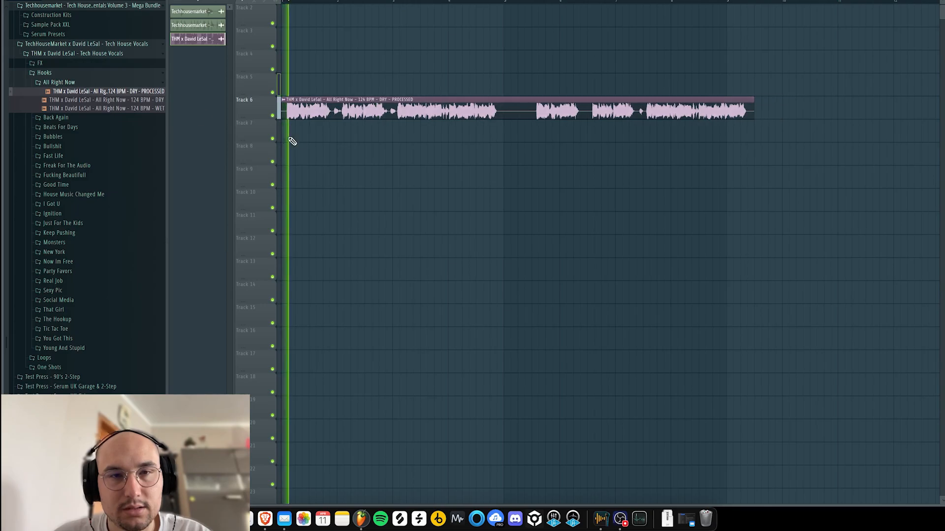
key("space")
- Slice the vocal clip at bar 5 and just before its last word, and delete everything after bar 5
scroll(488, 106, "up", 2)
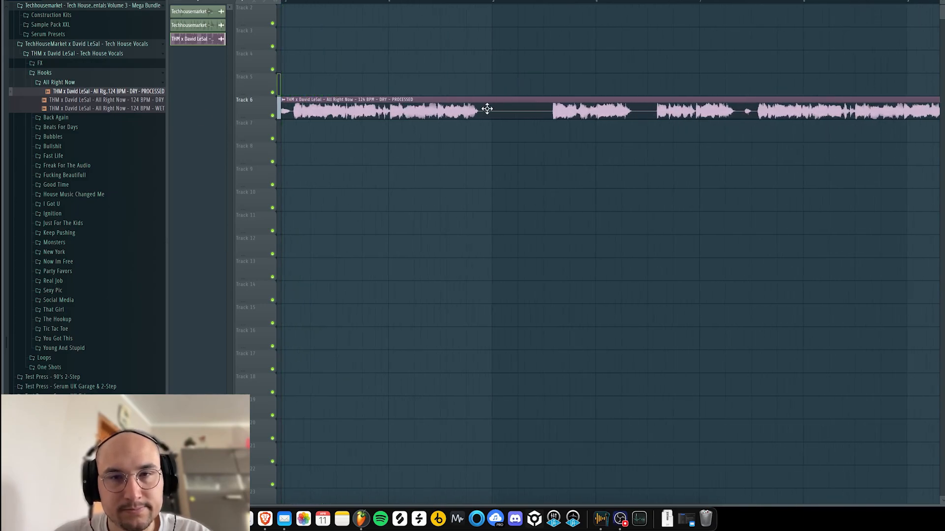
left_click(488, 111)
key("p")
key("space")
right_click(507, 114)
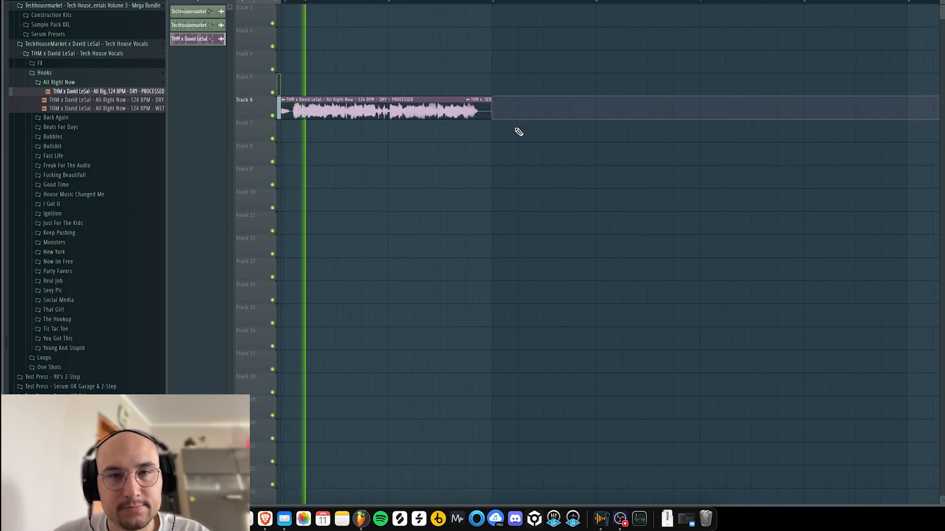
scroll(514, 132, "down", 3)
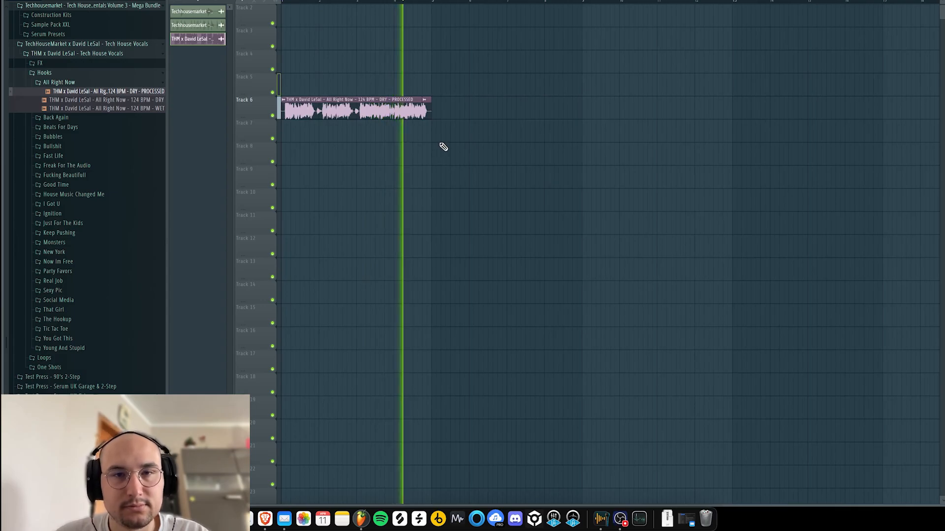
- Copy the sliced last word from Track 6 to Track 7 directly beneath it and solo Track 7, with playback starting there
scroll(440, 137, "up", 2)
scroll(437, 137, "down", 1)
scroll(436, 136, "up", 2)
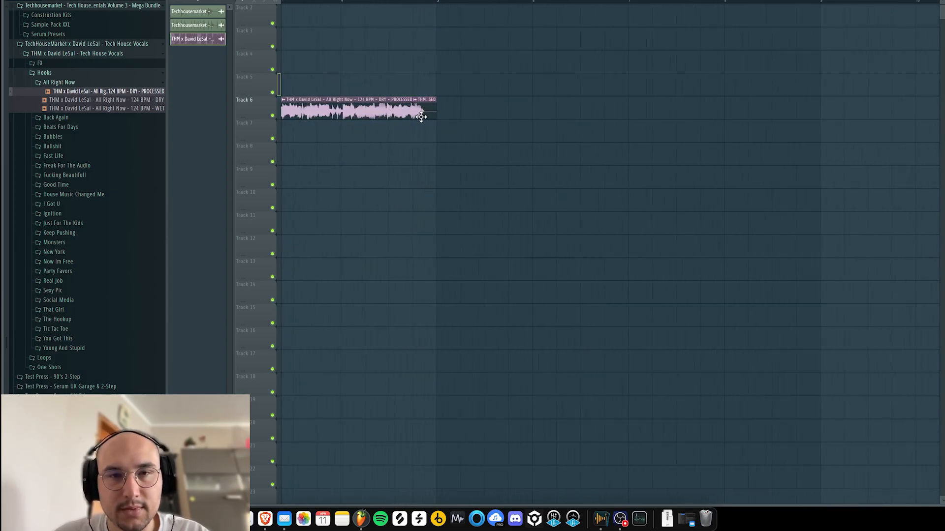
scroll(420, 109, "down", 1)
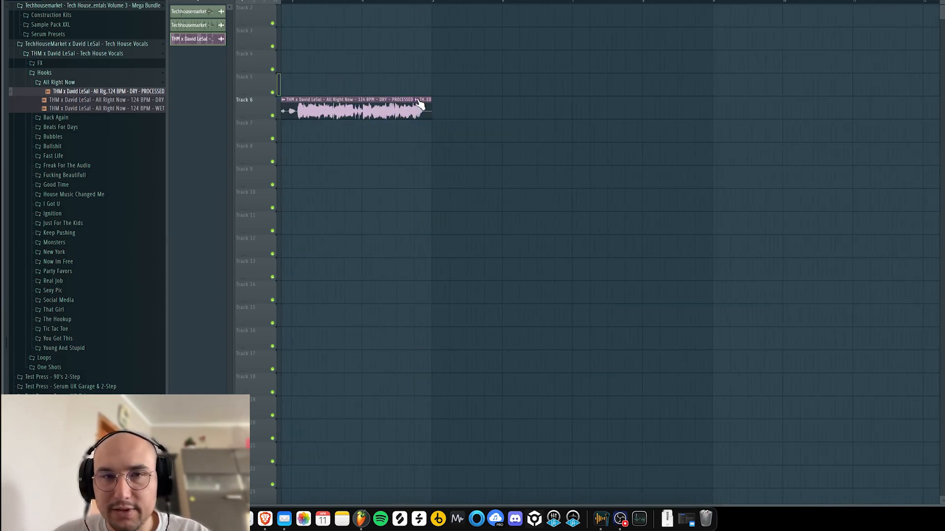
left_click(417, 101)
left_click(416, 102)
left_click(416, 134)
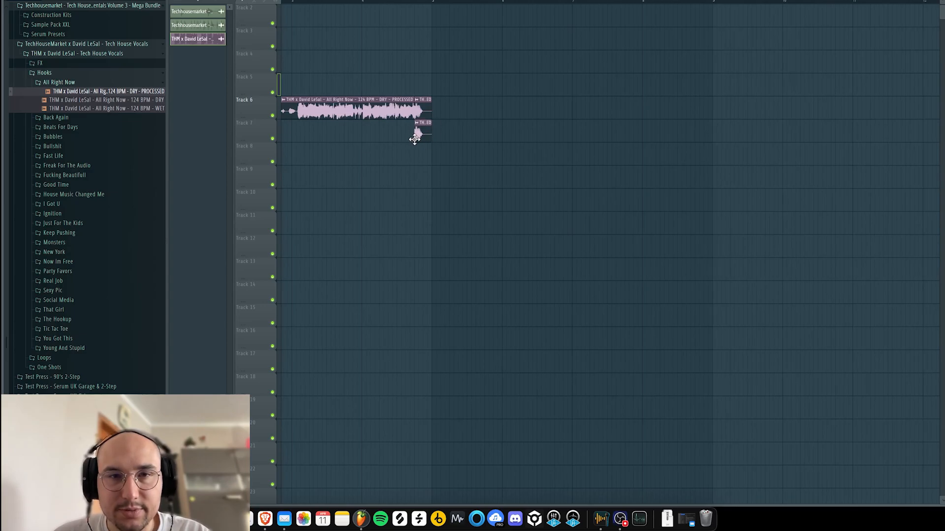
right_click(272, 139)
left_click(417, 5)
- Load Edison into the first effect slot of the mixer's Master track
key("F9")
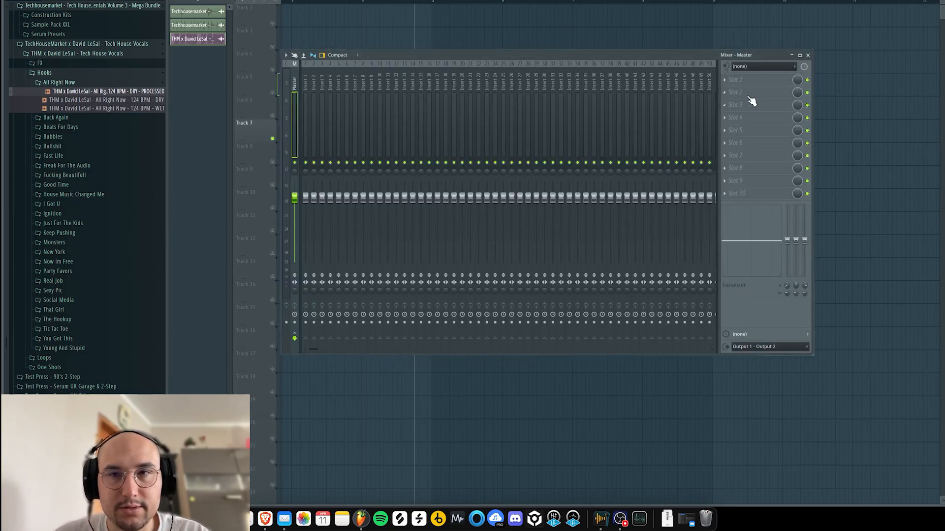
left_click(738, 80)
key("e")
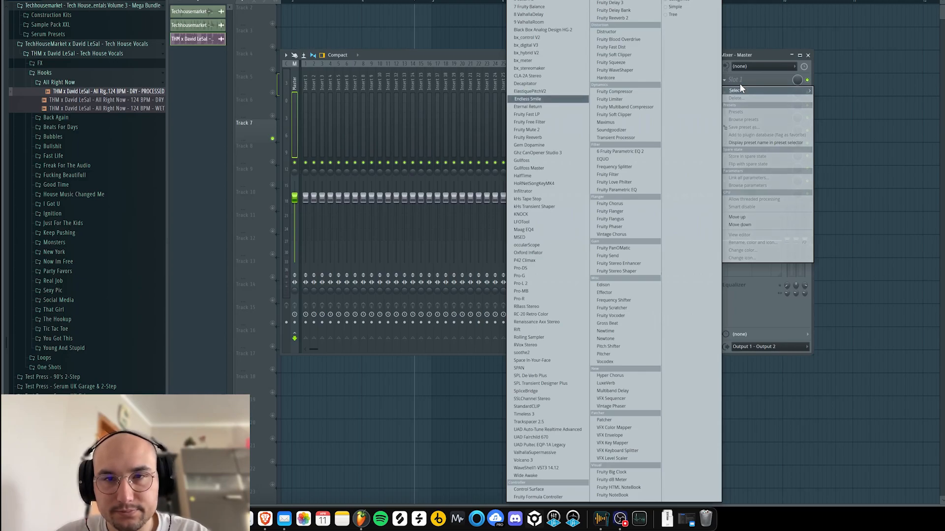
key("Return")
middle_click(739, 82)
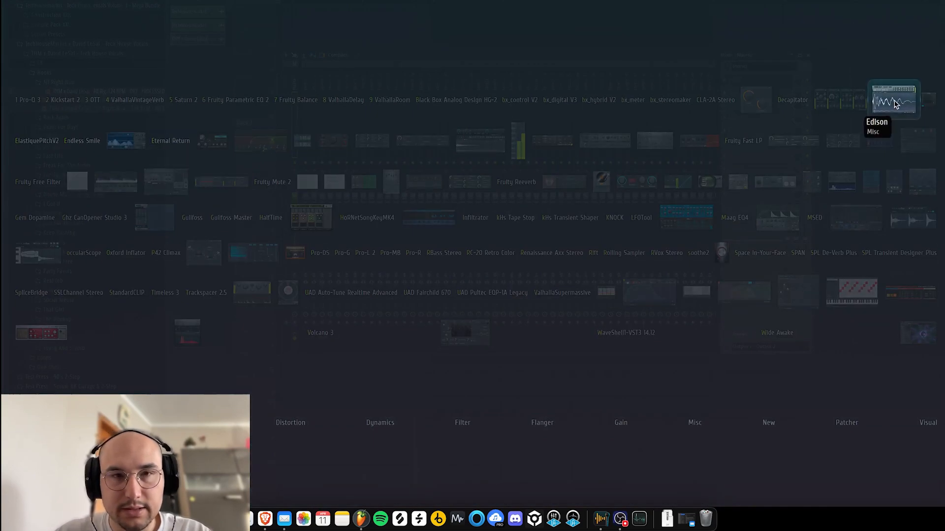
left_click(894, 102)
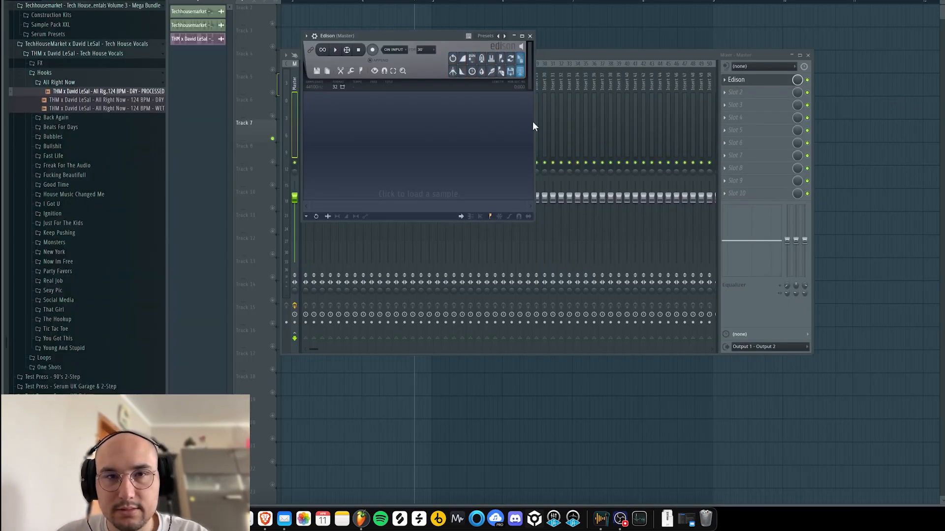
- Record two takes of the soloed vocal slice into Edison
left_click(375, 50)
key("space")
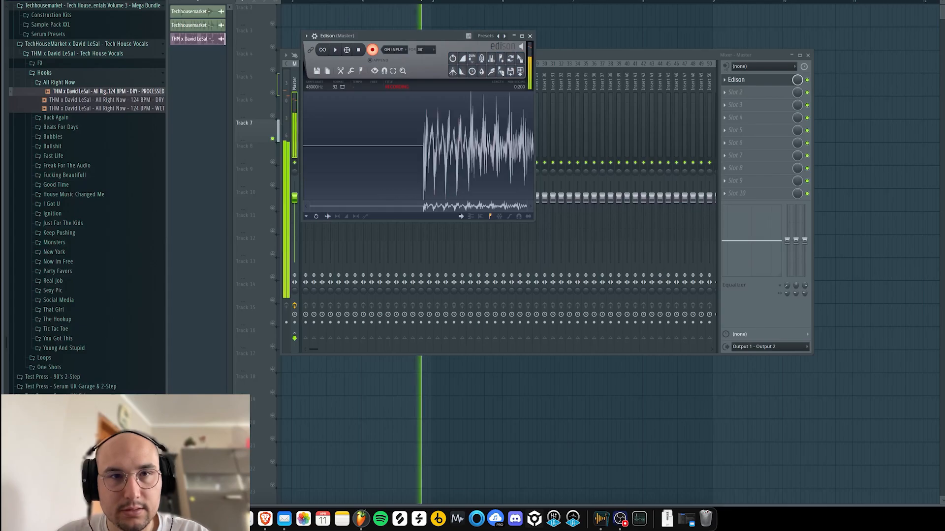
left_click(375, 50)
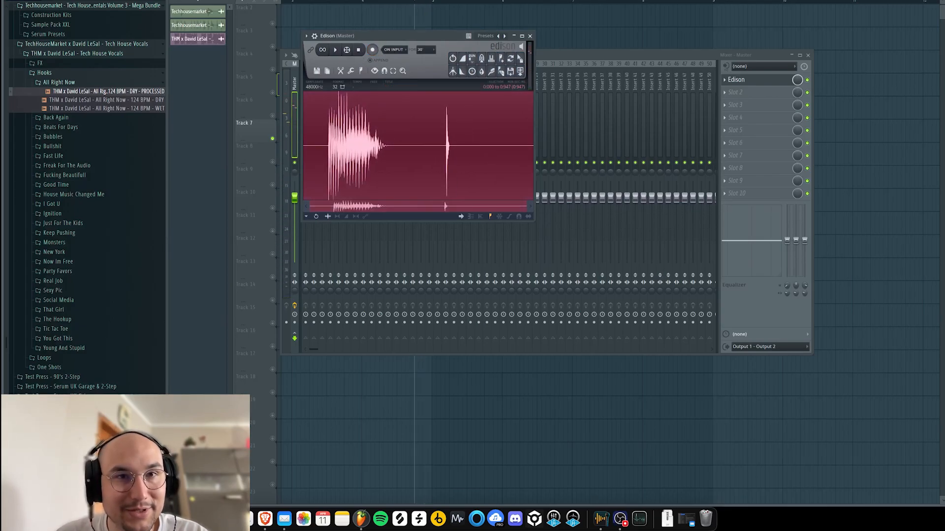
left_click(372, 49)
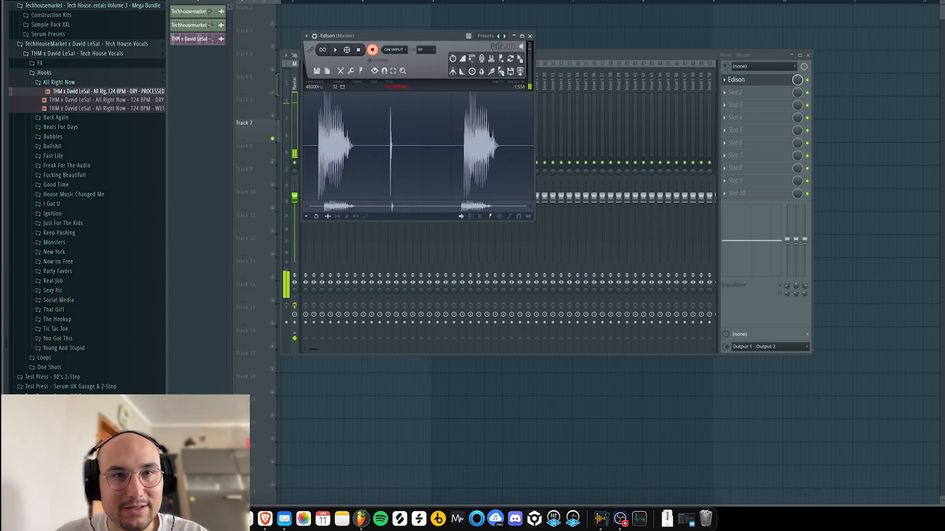
left_click(372, 50)
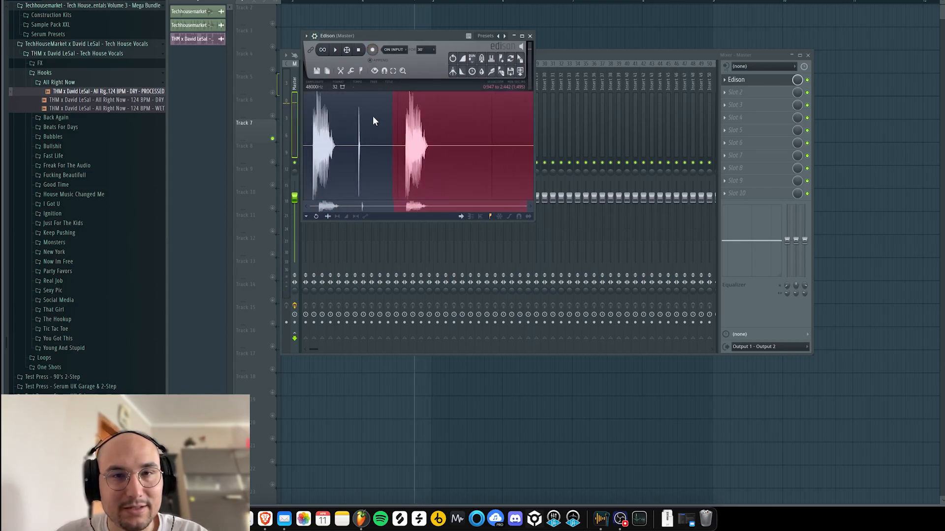
- Trim the Edison recording down to the vocal hit of the second take
right_click(429, 134)
mouse_move(426, 154)
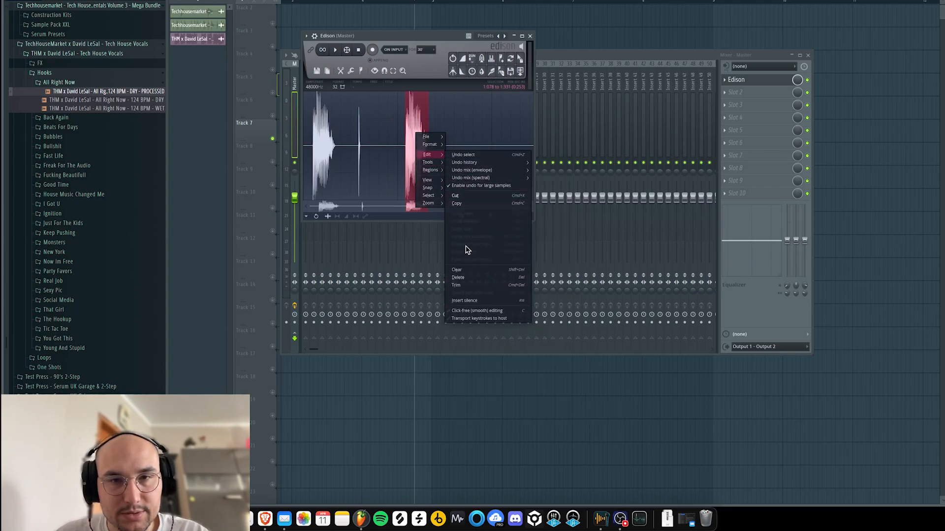
left_click(460, 288)
double_click(446, 163)
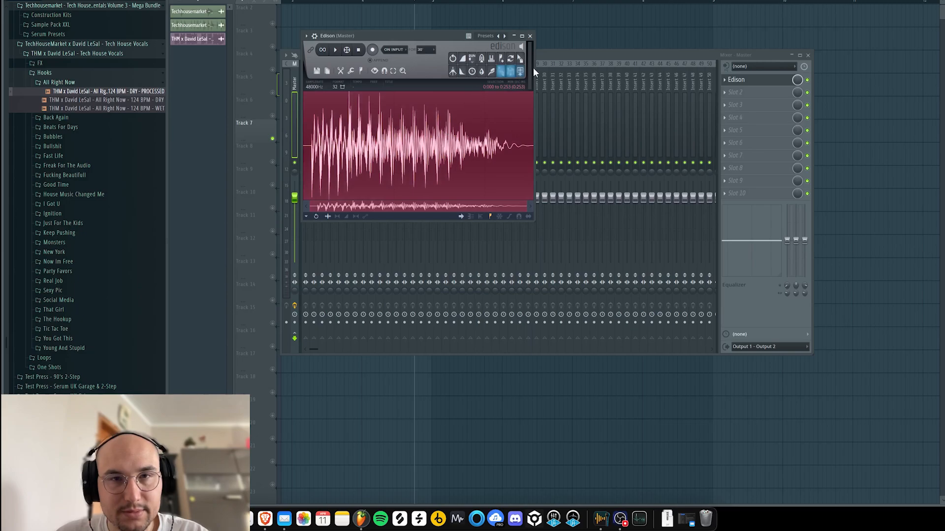
- Remove the silence at the start of the recorded sample and place it on Track 8 directly under the Track 7 slice
left_click_drag(536, 66, 548, 66)
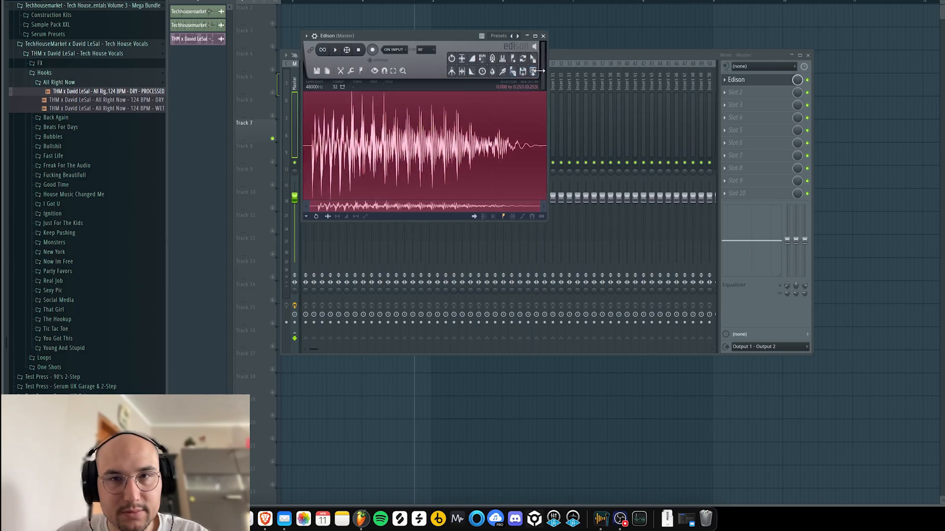
left_click(462, 71)
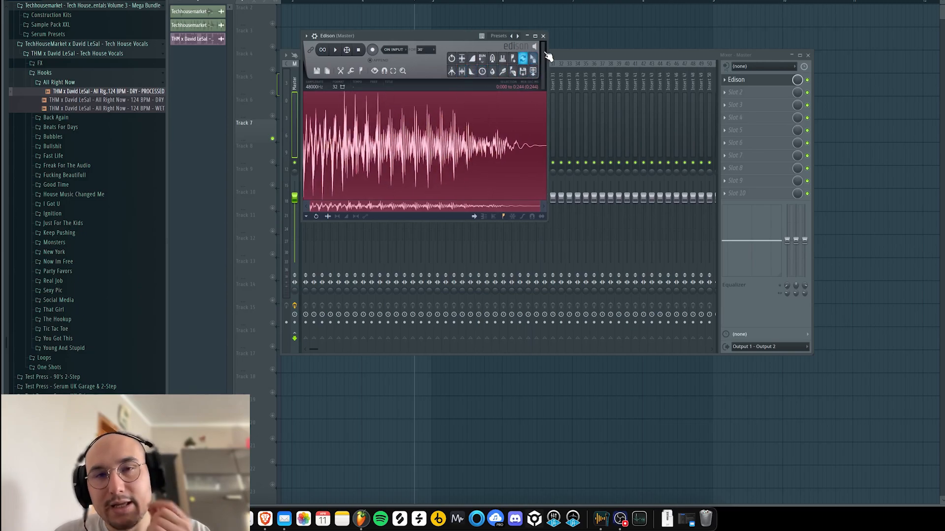
left_click_drag(534, 64, 413, 161)
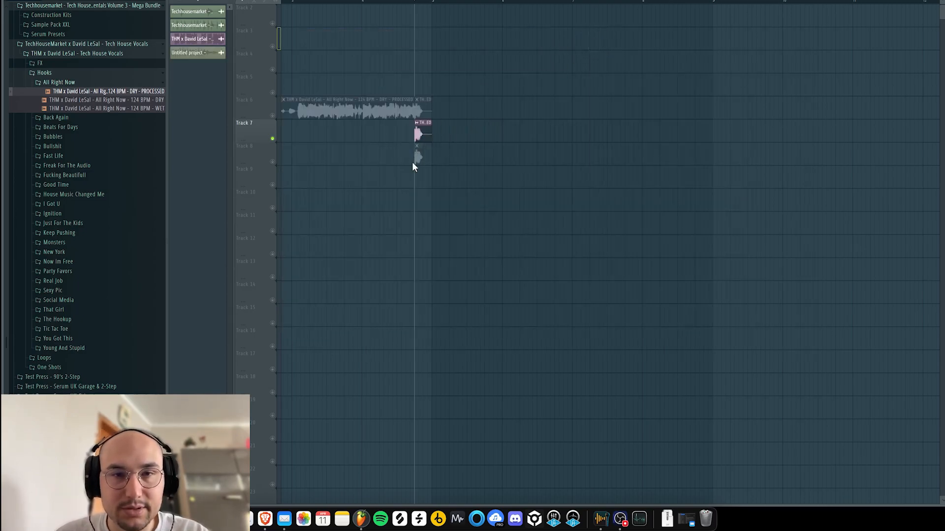
- Delete the original last-word slices from Tracks 6 and 7, and extend the main vocal clip back to bar 5
right_click(273, 138)
scroll(408, 132, "up", 4)
right_click(454, 134)
right_click(445, 147)
left_click_drag(440, 140, 493, 142)
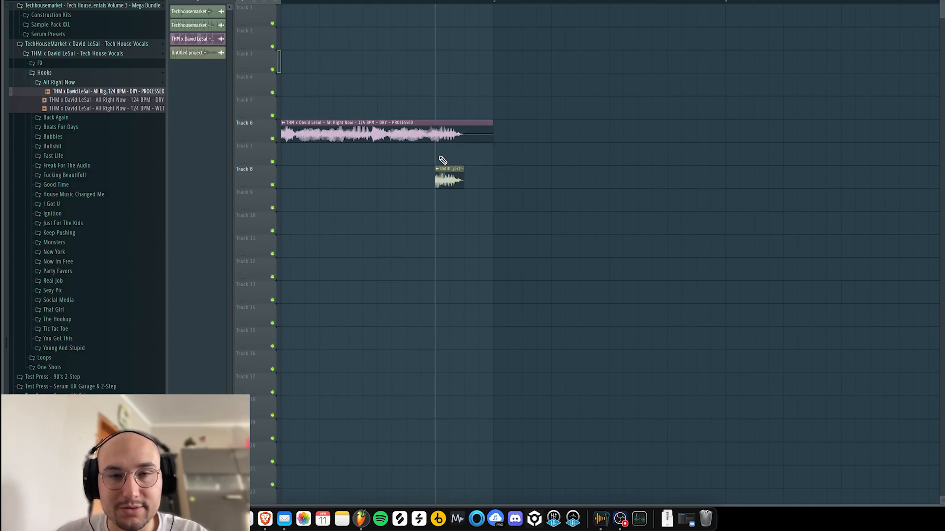
- Audition the Track 6 vocal clip with the recorded slice on Track 8 muted, and unmute the slice
right_click(422, 134, "alt")
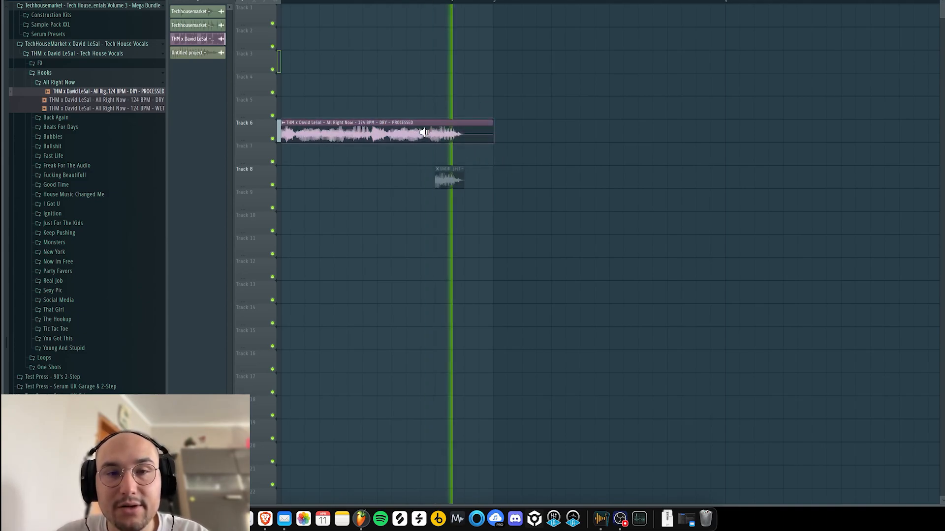
right_click(437, 175, "alt")
scroll(509, 186, "down", 3)
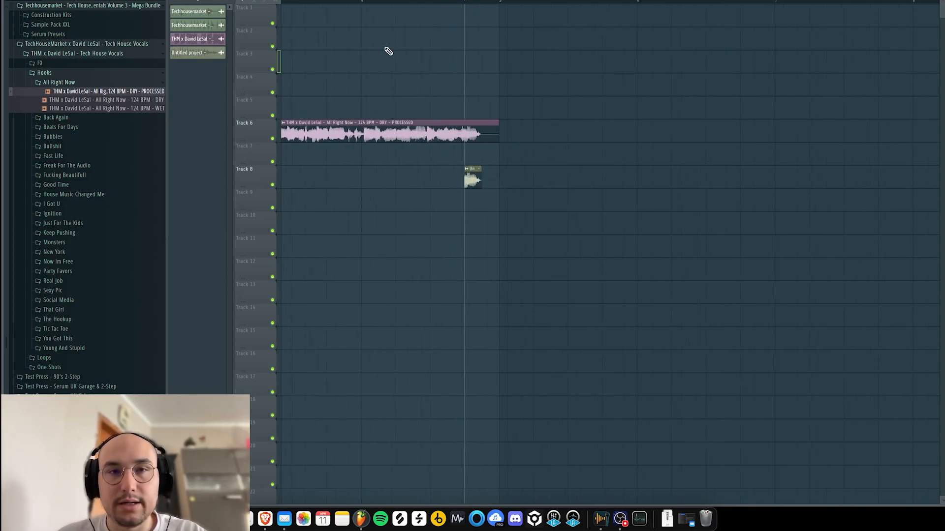
- Open the recorded slice in a new sampler channel and delete its audio clip from Track 8
double_click(471, 179)
right_click(373, 192)
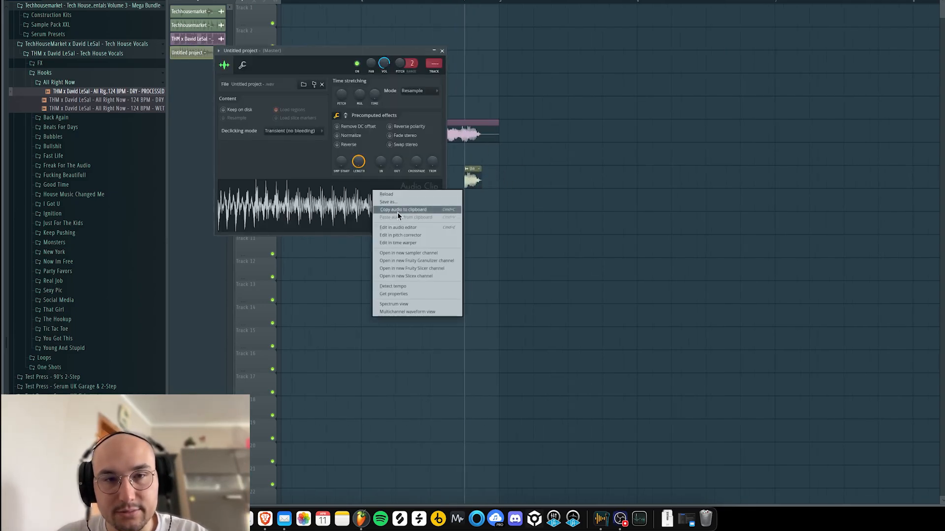
left_click(412, 254)
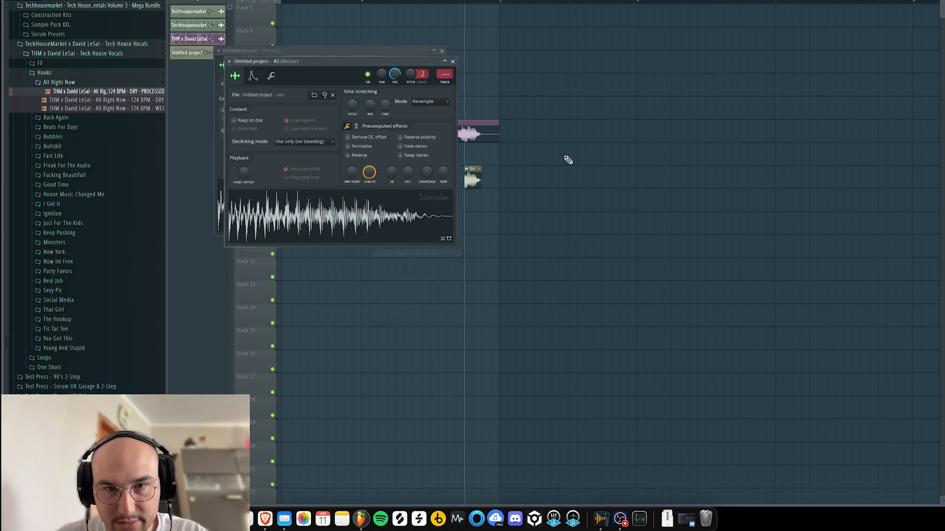
left_click(507, 157)
right_click(512, 158)
right_click(474, 178)
- Place a four-bar Pattern 1 clip on Track 6 right after the vocal, and set the playback position shortly before it
left_click(178, 1)
left_click_drag(589, 121, 616, 139)
scroll(503, 138, "down", 4)
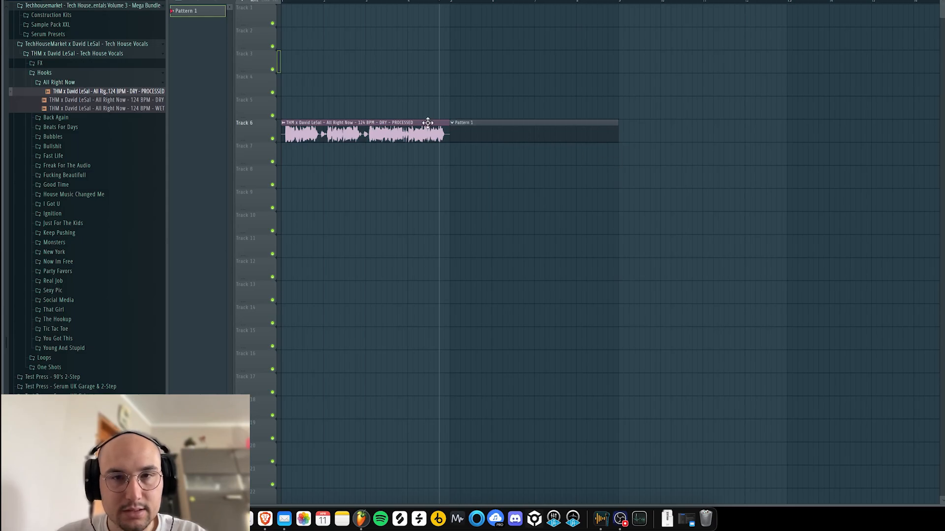
left_click(423, 3)
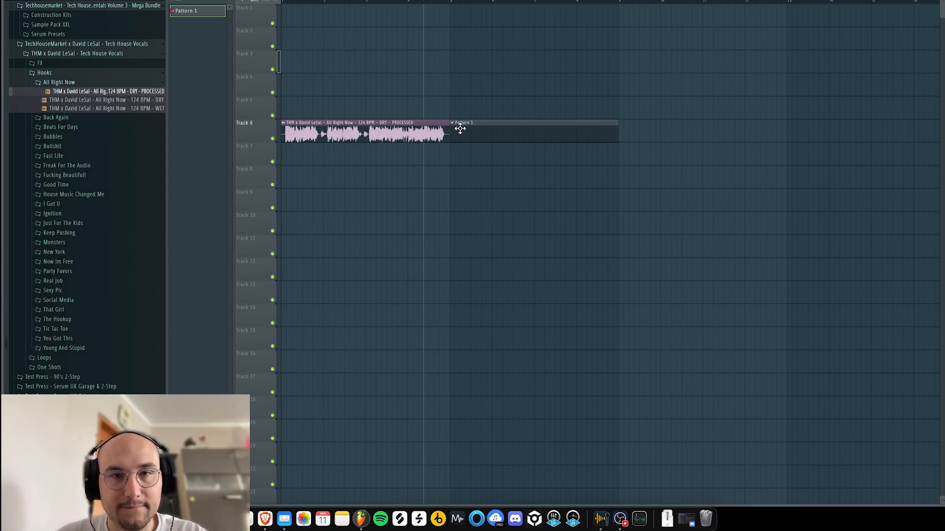
- Open the recorded slice's sampler channel, enable its volume envelope and adjust the envelope's hold and decay
double_click(461, 129)
left_click(595, 53)
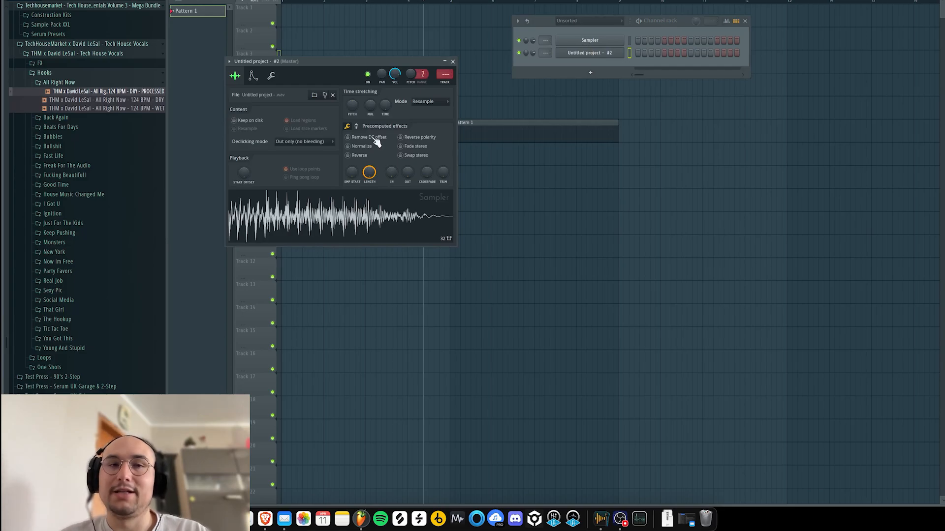
left_click(253, 77)
left_click_drag(269, 158, 252, 187)
left_click_drag(279, 156, 285, 157)
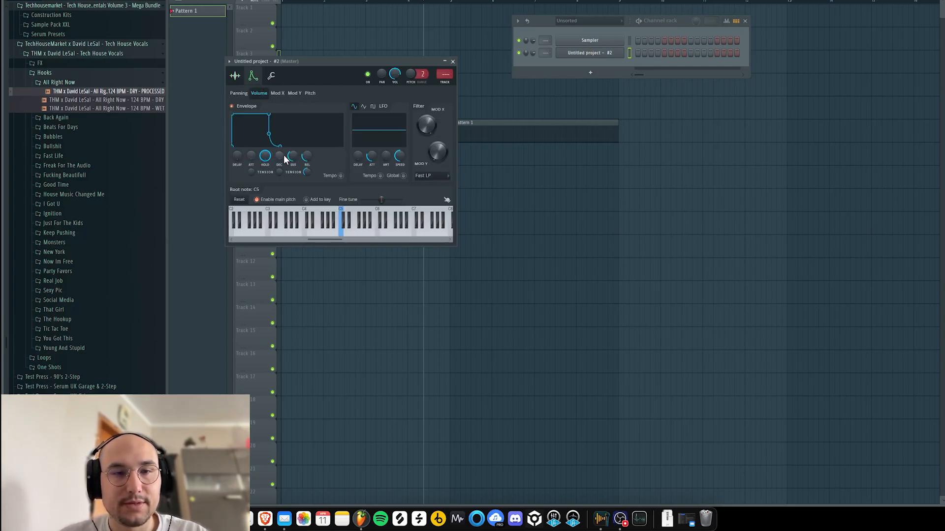
- Turn on the upward arpeggiator for the slice channel and create automation clips for its arpeggio time and gate
left_click(271, 76)
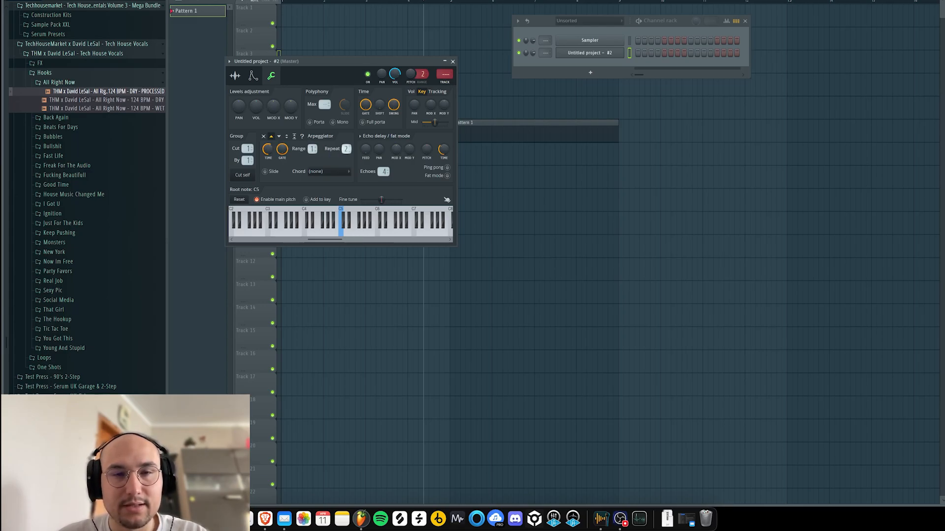
right_click(270, 151)
left_click(283, 213)
right_click(281, 153)
left_click(297, 217)
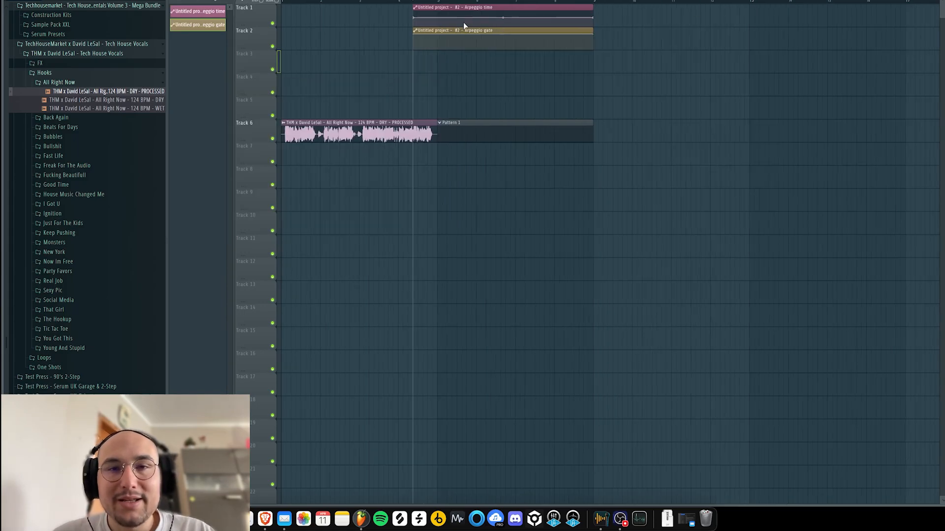
- Move the arpeggio time and gate automation clips to Tracks 3 and 4, starting where Pattern 1 begins
right_click(467, 29)
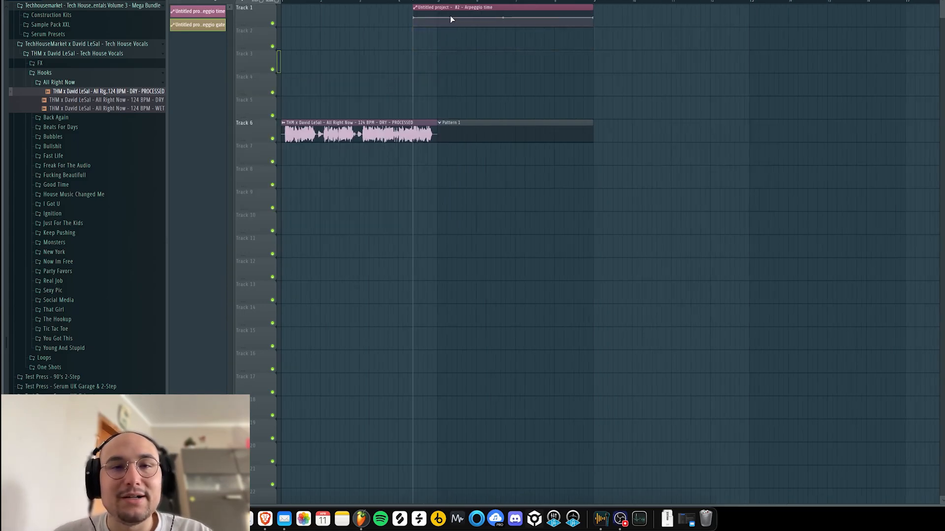
left_click(441, 32)
left_click_drag(440, 20, 464, 88)
left_click(476, 109)
scroll(531, 92, "up", 1)
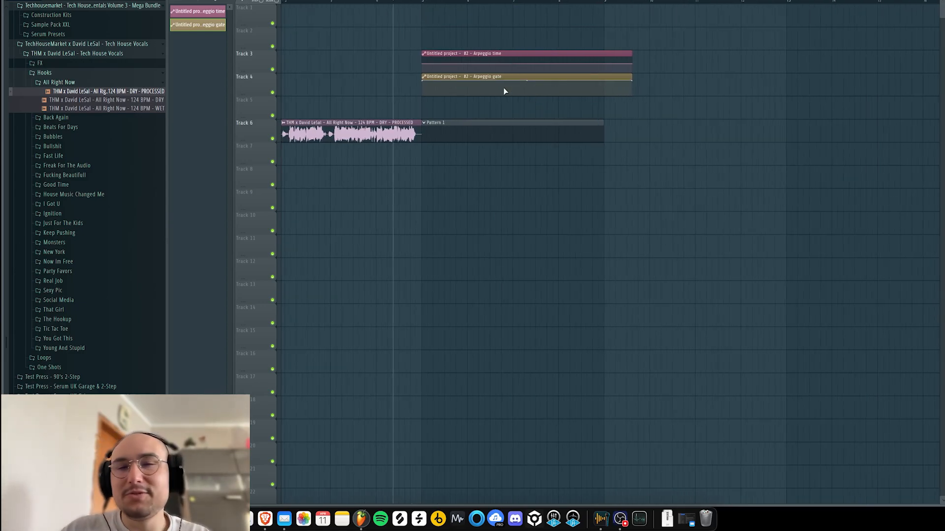
- Add a midpoint at the minimum to the arpeggio gate automation and trim the clip to Pattern 1's end
left_click_drag(505, 85, 512, 95)
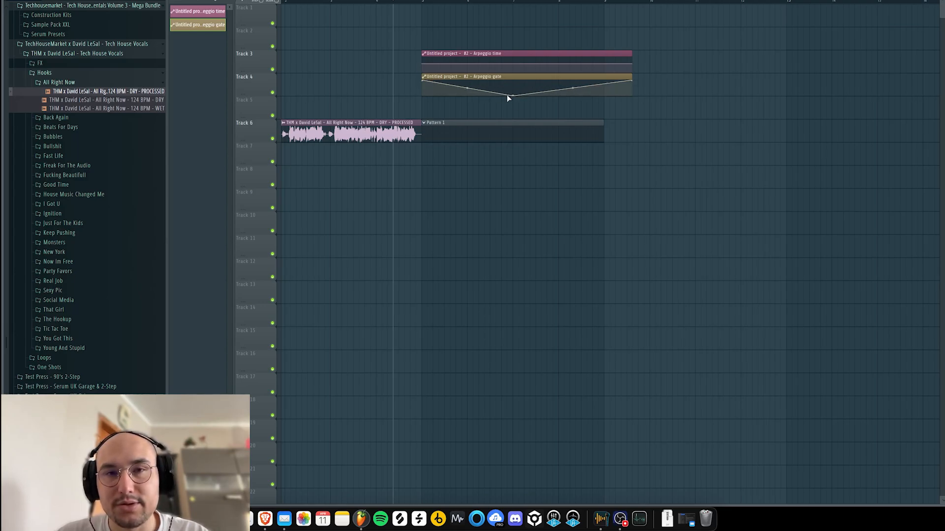
right_click(612, 81)
left_click_drag(612, 81, 604, 81)
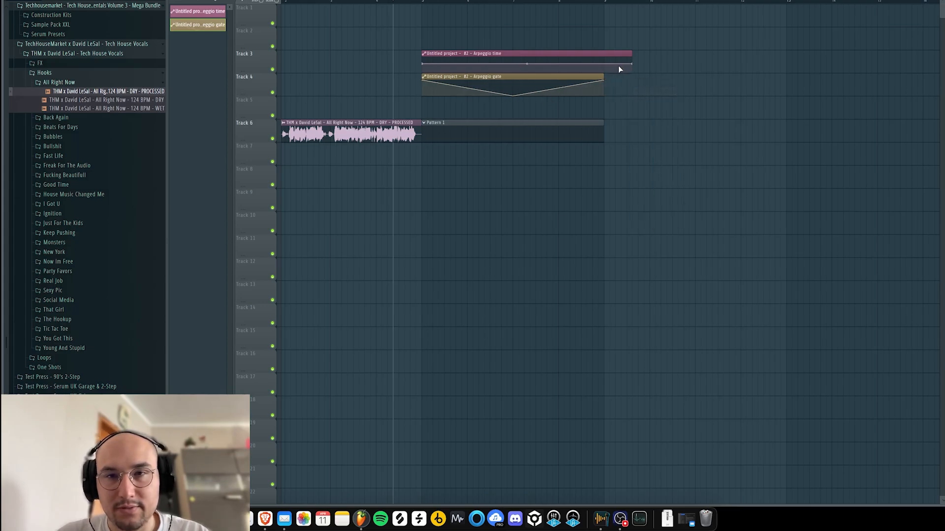
- Trim the arpeggio time automation clip on Track 3 to end together with Pattern 1
right_click(633, 64)
key("c")
right_click(605, 64)
right_click(606, 64)
key("p")
right_click(632, 63)
left_click(657, 75)
- Show the Unsorted channels and draw a four-bar C5 note in the recorded slice's piano roll
key("F6")
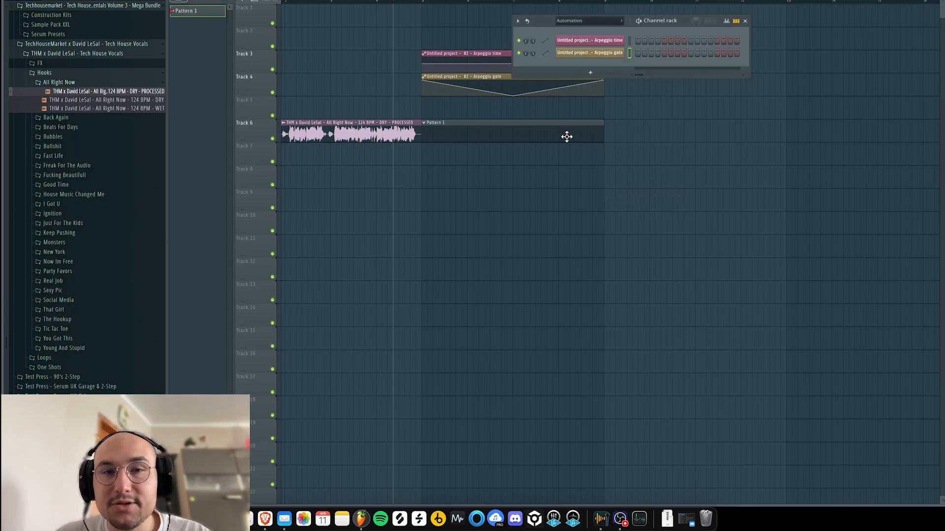
left_click(590, 20)
left_click(590, 55)
right_click(621, 47)
left_click(635, 52)
scroll(217, 223, "down", 6)
left_click_drag(200, 217, 757, 218)
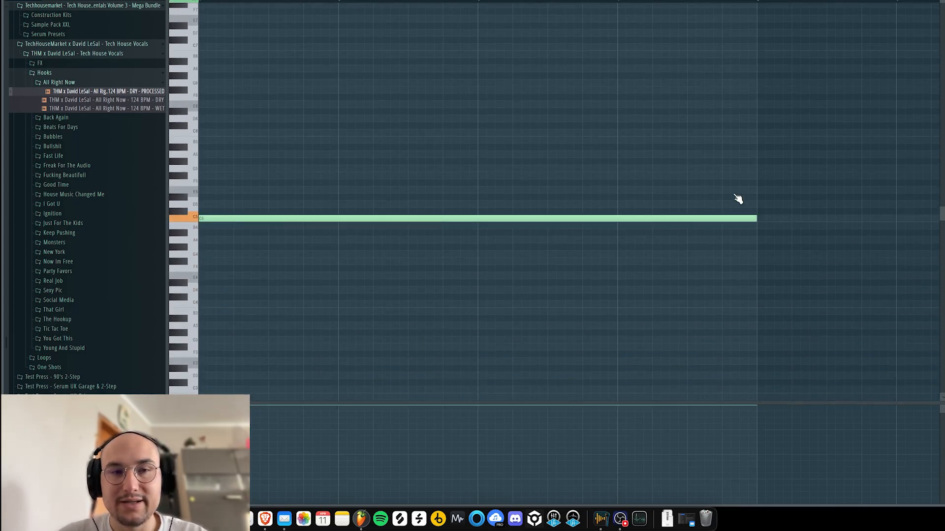
key("Escape")
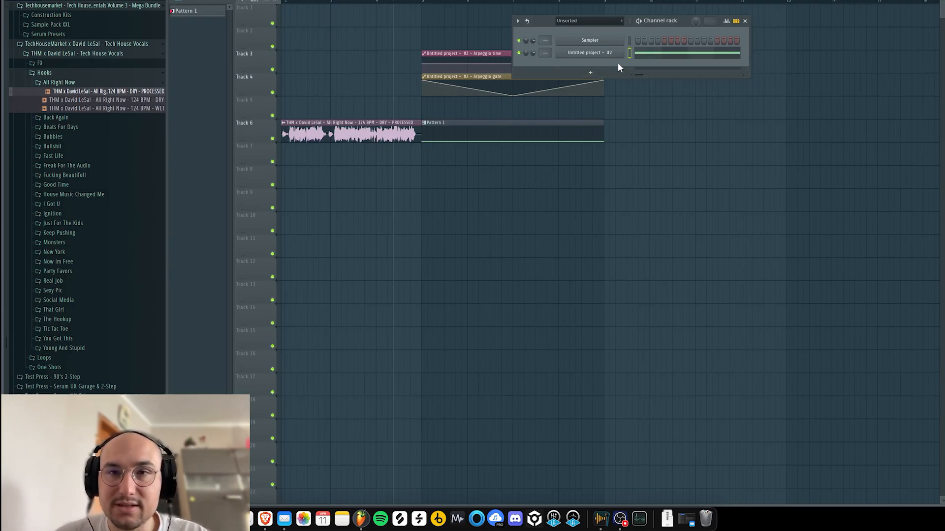
- Audition the slice channel's four-bar C5 note from the piano roll and return to the playlist
left_click(601, 53)
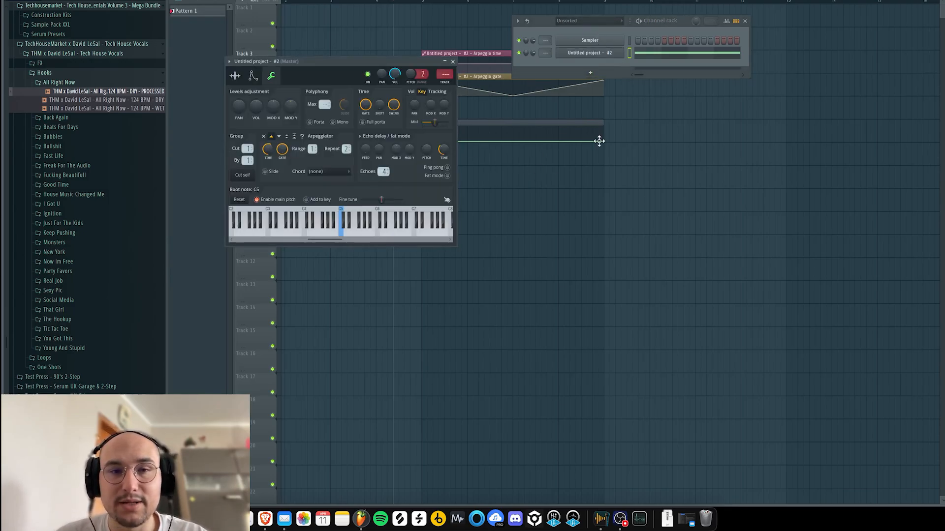
left_click(664, 58)
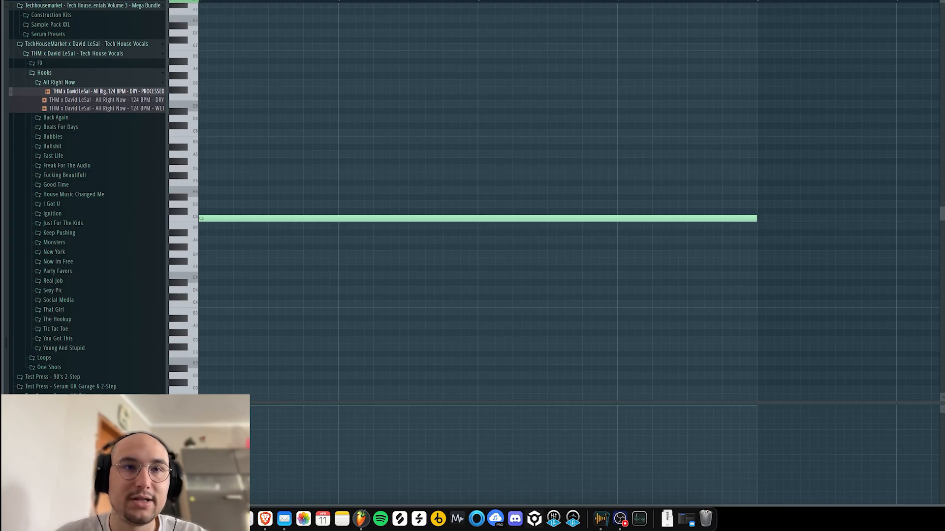
key("space")
key("space")
key("space")
key("space")
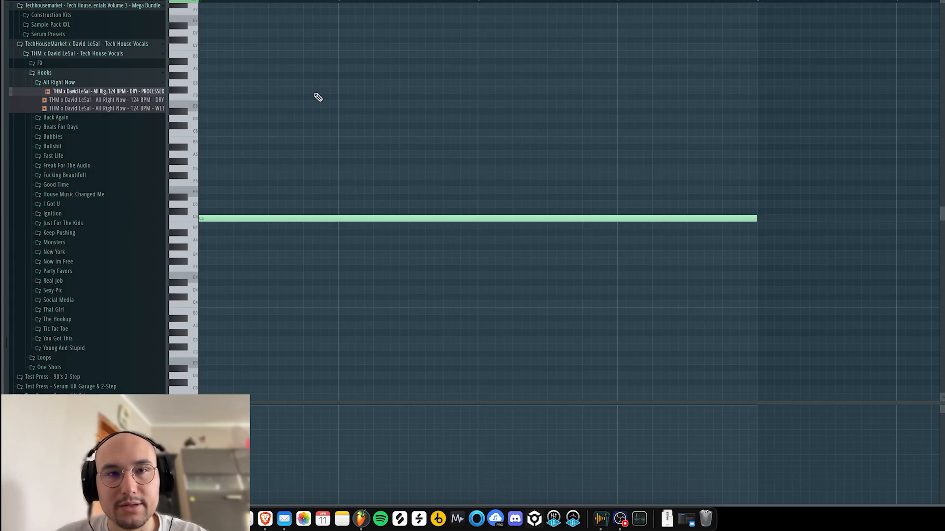
key("z")
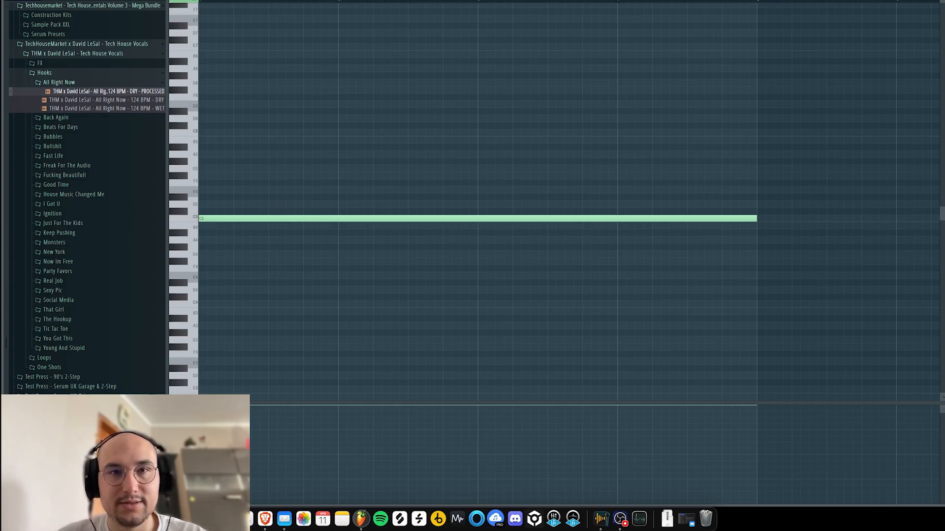
key("F6")
key("F5")
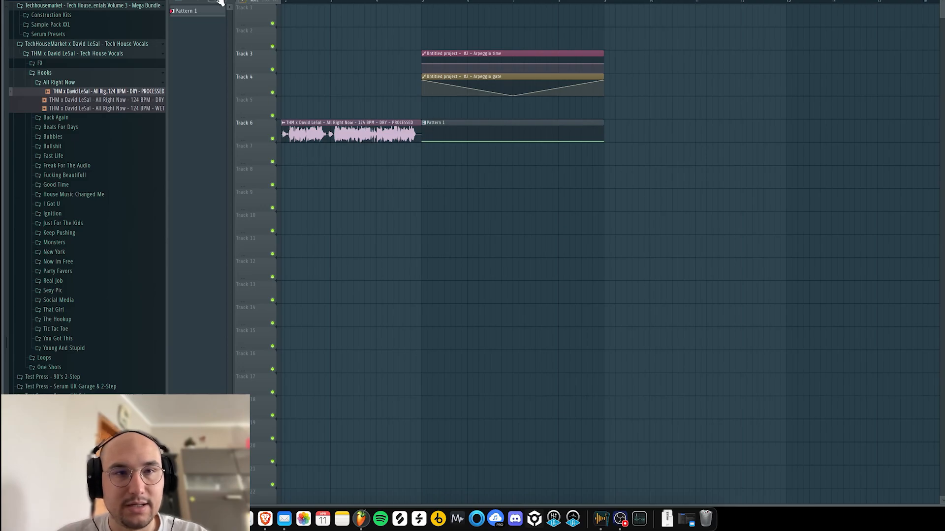
- Place the recorded slice on Track 7 beneath the vocal's last word and try Pattern 1's note a semitone higher
left_click(221, 3)
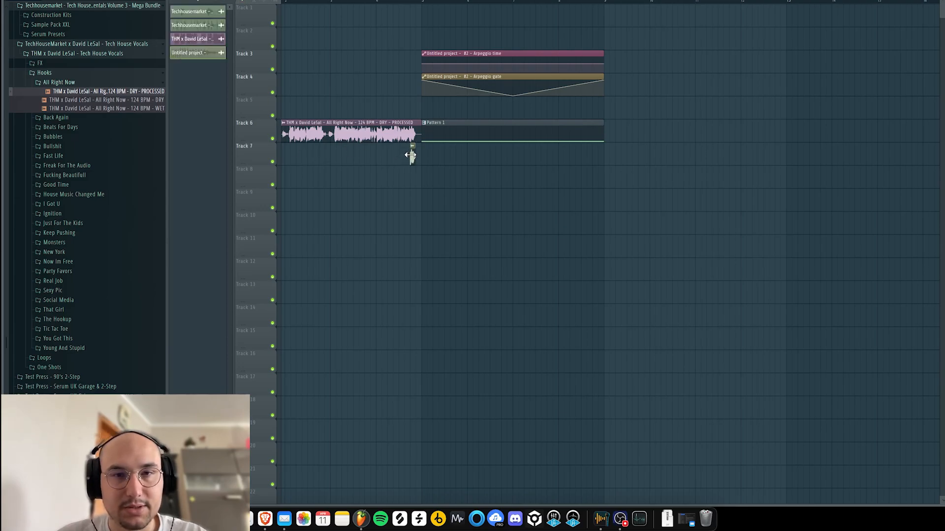
right_click(407, 160, "alt")
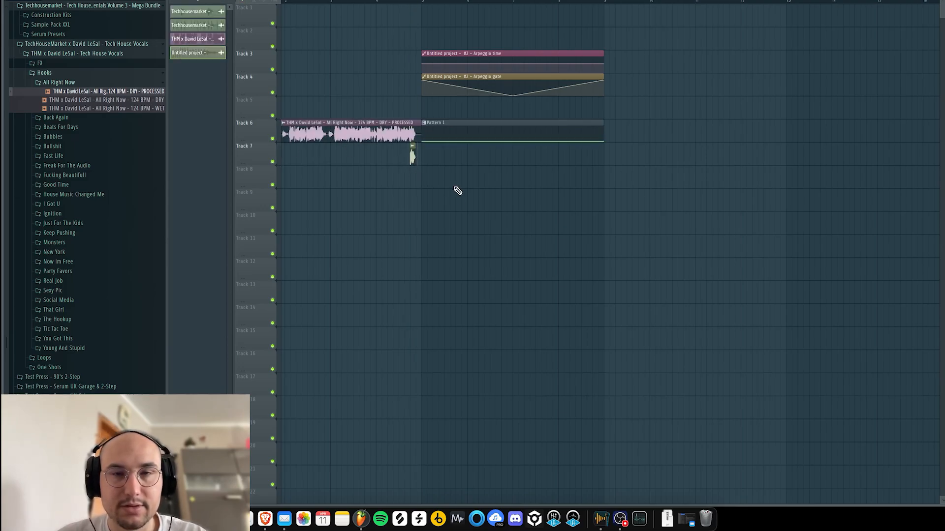
double_click(465, 139)
mouse_move(227, 217)
left_mouse_down()
mouse_move(213, 261)
mouse_move(214, 213)
left_mouse_up()
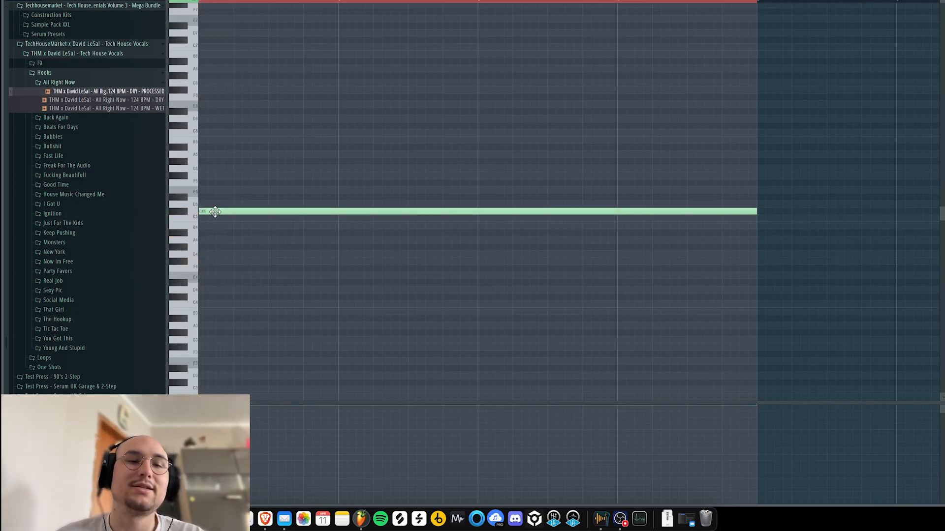
key("super+a")
key("shift+Down")
key("Escape")
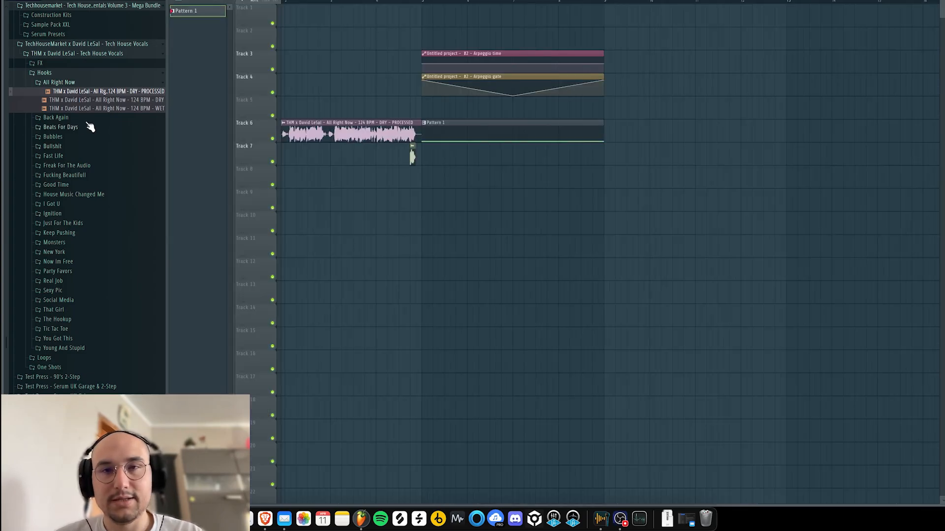
- Reshape the arpeggio time automation with a raised start and lowered midpoint, and shift the clip to start slightly before Pattern 1
scroll(641, 193, "down", 2)
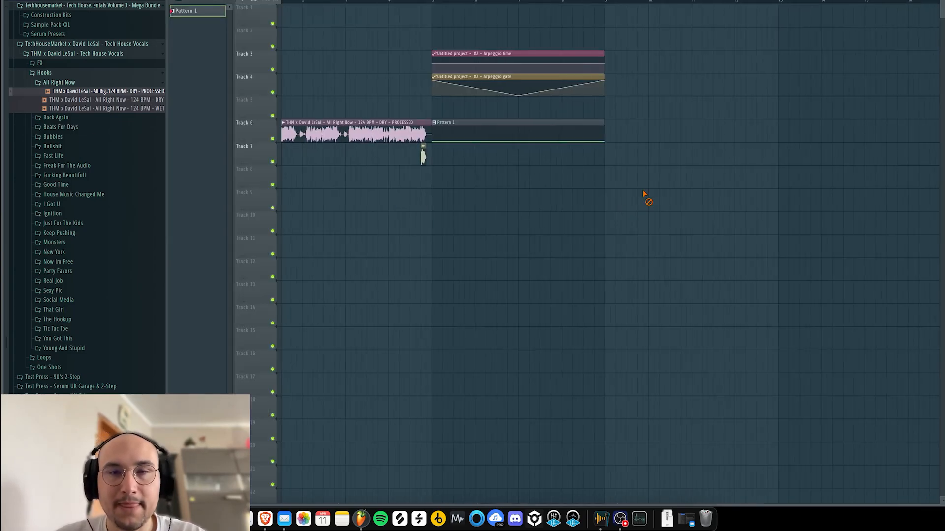
left_click(456, 2)
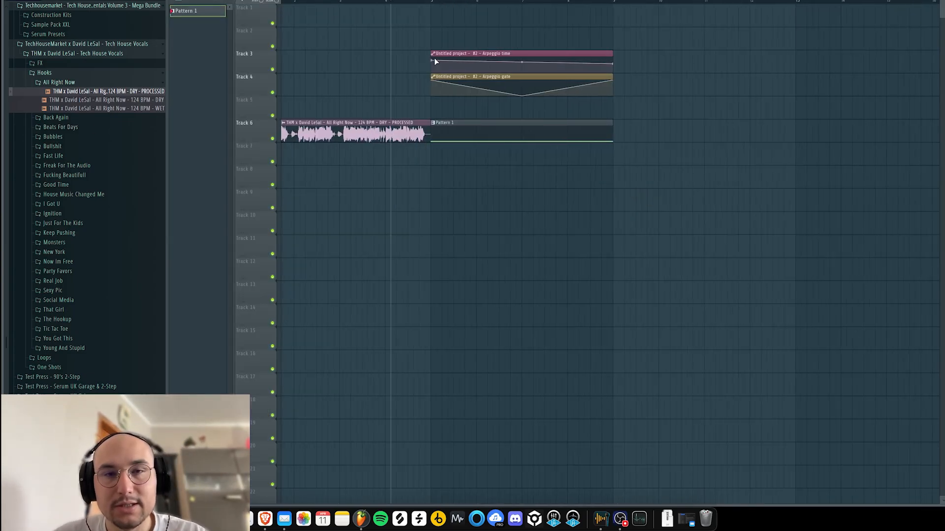
scroll(518, 70, "up", 3)
right_click(525, 68)
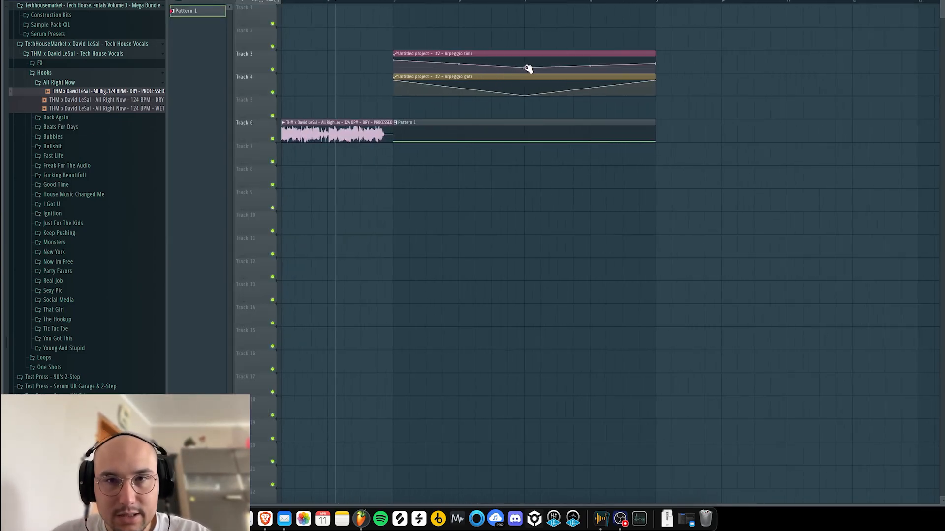
left_click(401, 54)
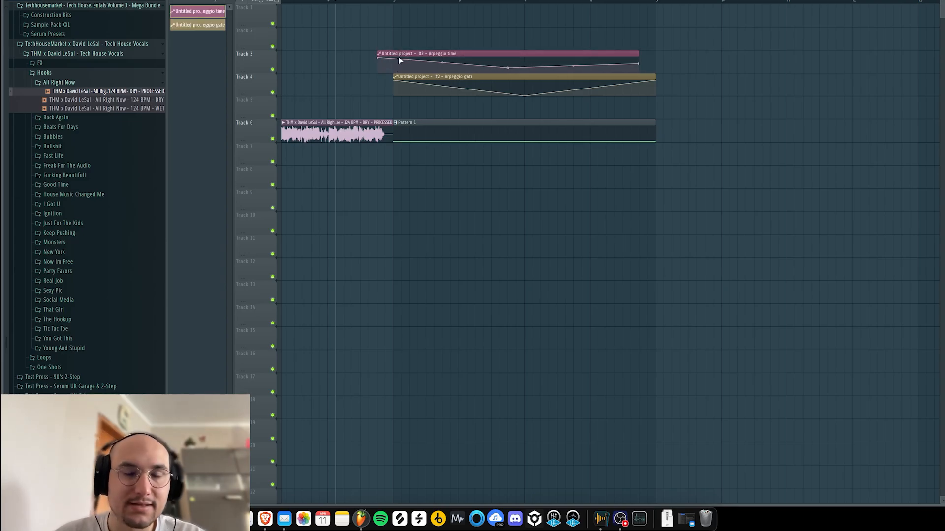
- Add a point to the arpeggio time automation where Pattern 1 starts and set its value to 99
right_click(393, 60)
type("t99")
key("Return")
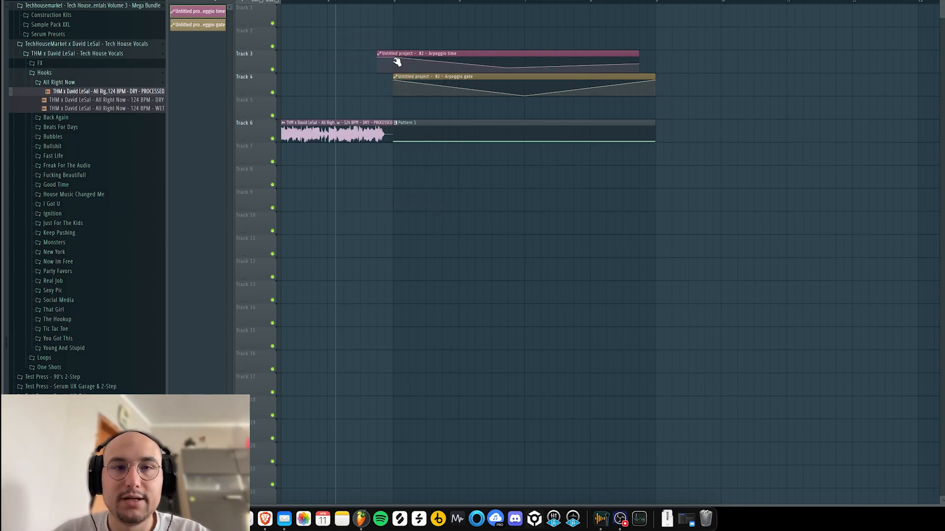
left_click(397, 58)
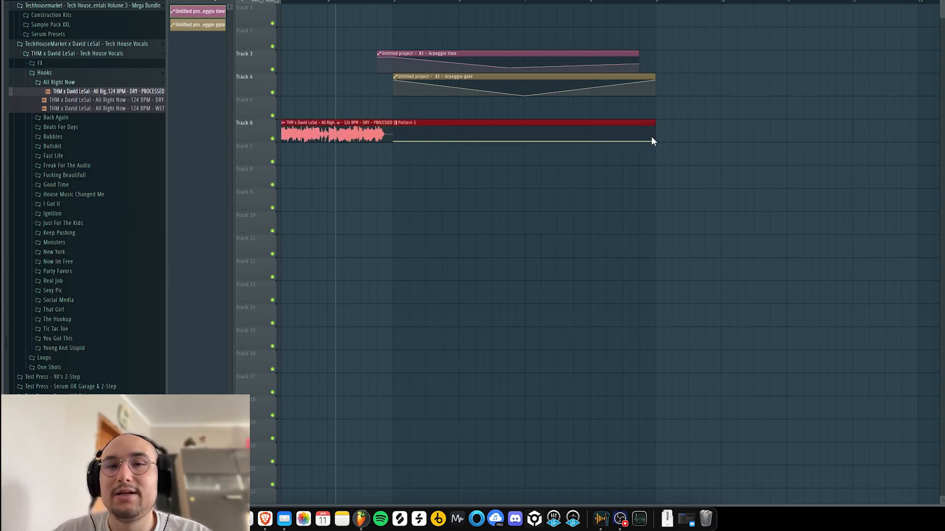
- Align the arpeggio gate clip's start with the time clip and extend both automation clips to Pattern 1's end
scroll(618, 202, "left", 2)
scroll(618, 202, "down", 4)
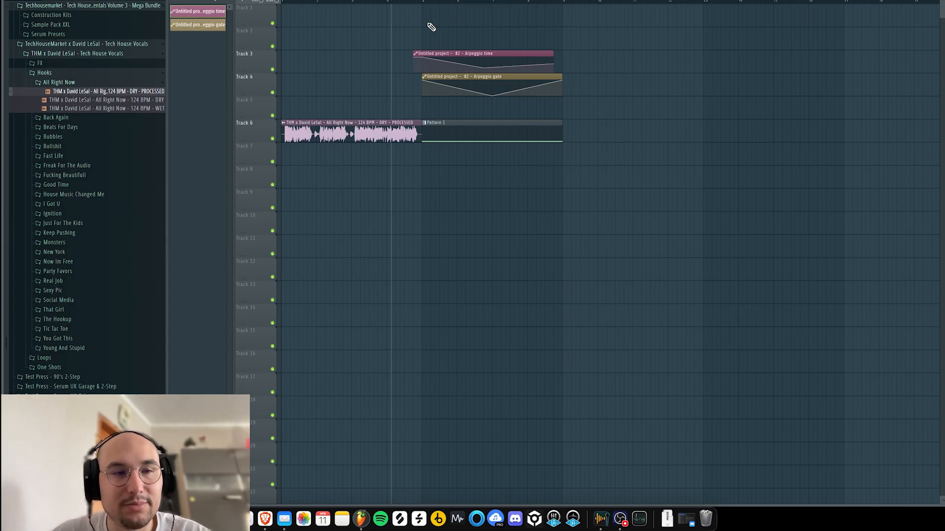
scroll(420, 82, "up", 2)
left_click_drag(440, 76, 425, 76)
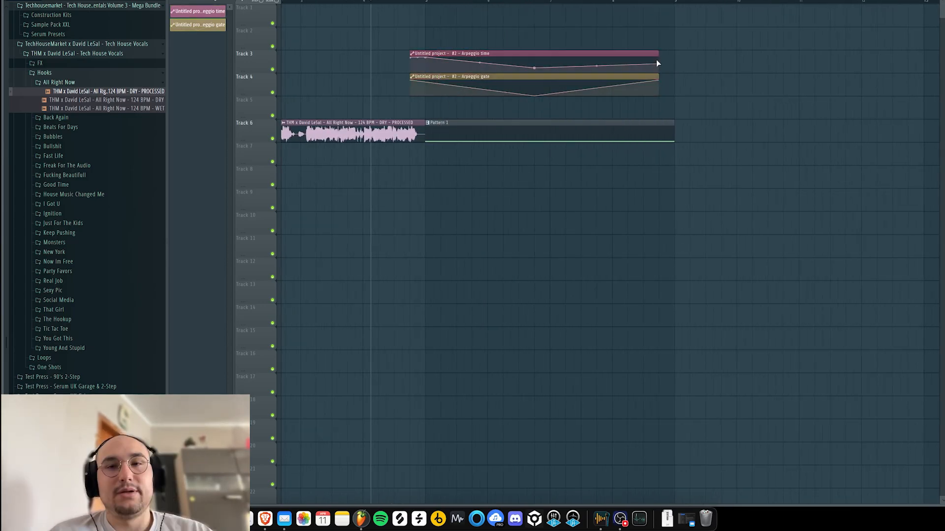
left_click_drag(658, 64, 683, 71)
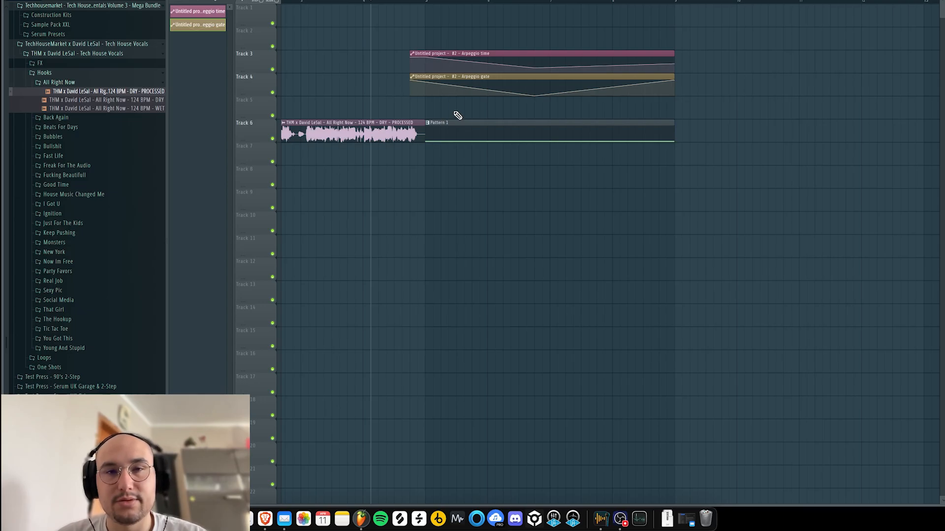
- Play the arrangement from shortly before the vocal's end through the automated arpeggiated chop
left_click_drag(409, 2, 377, 2)
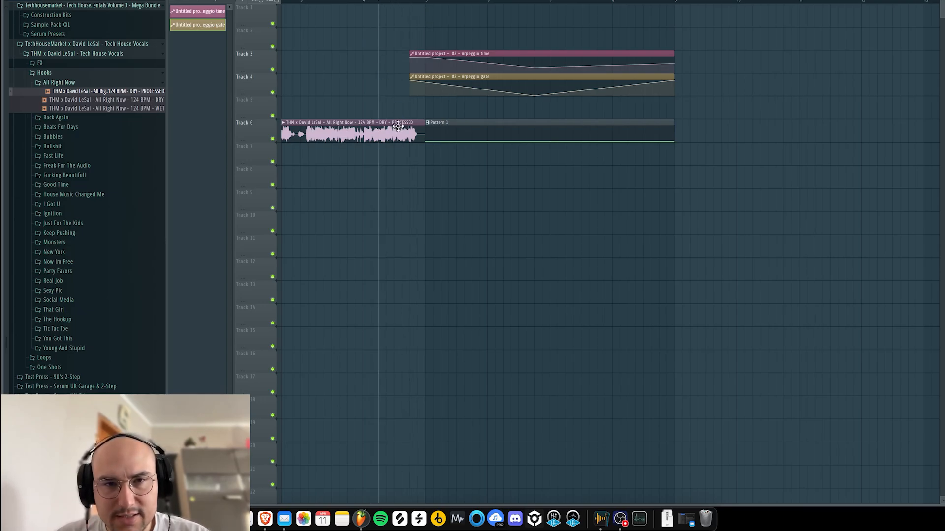
double_click(394, 123)
key("Escape")
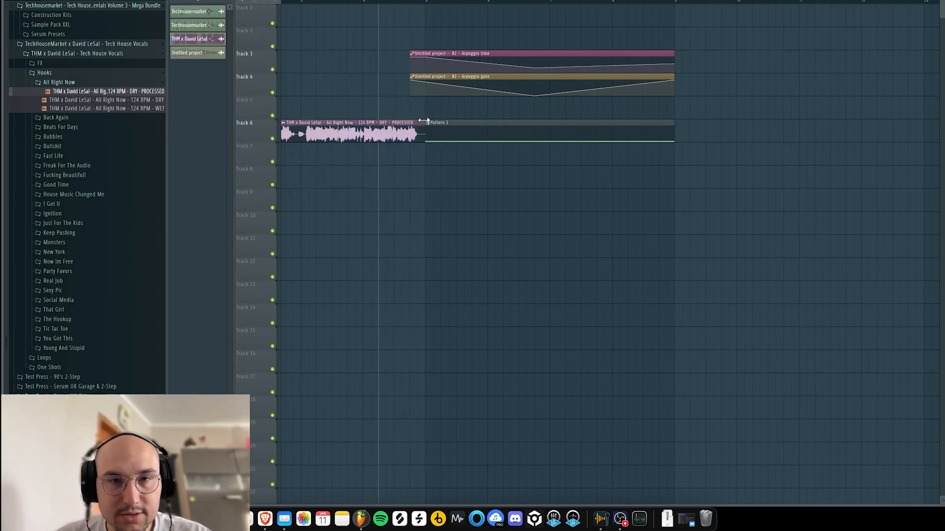
left_click_drag(445, 5, 390, 16)
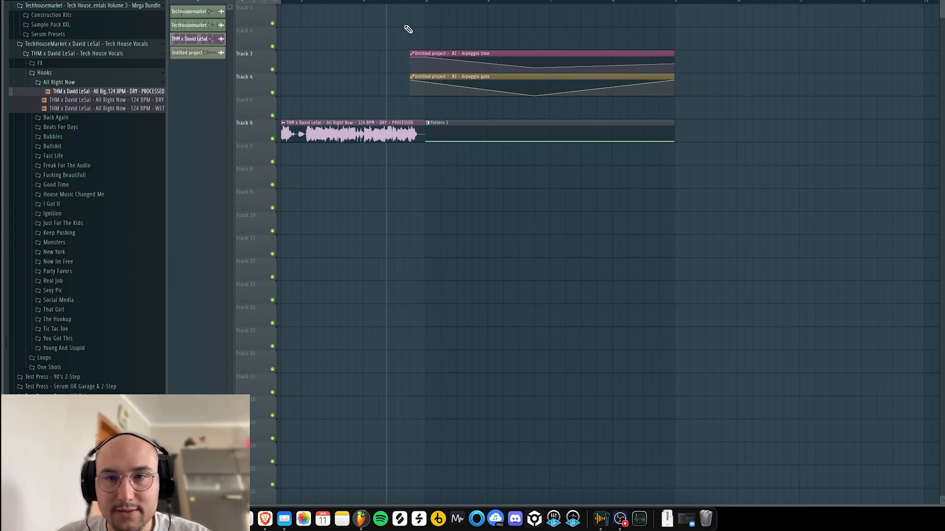
scroll(490, 109, "down", 2)
scroll(724, 65, "down", 2)
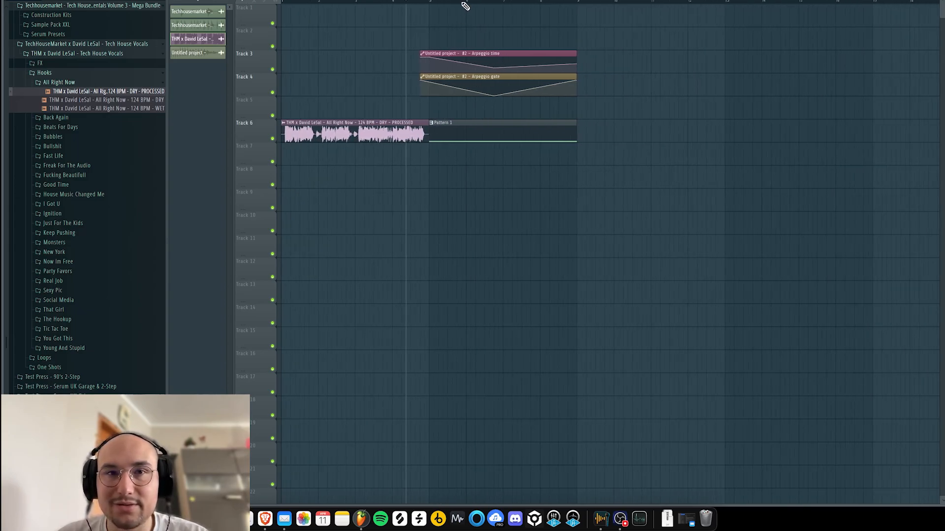
key("space")
scroll(430, 55, "up", 4)
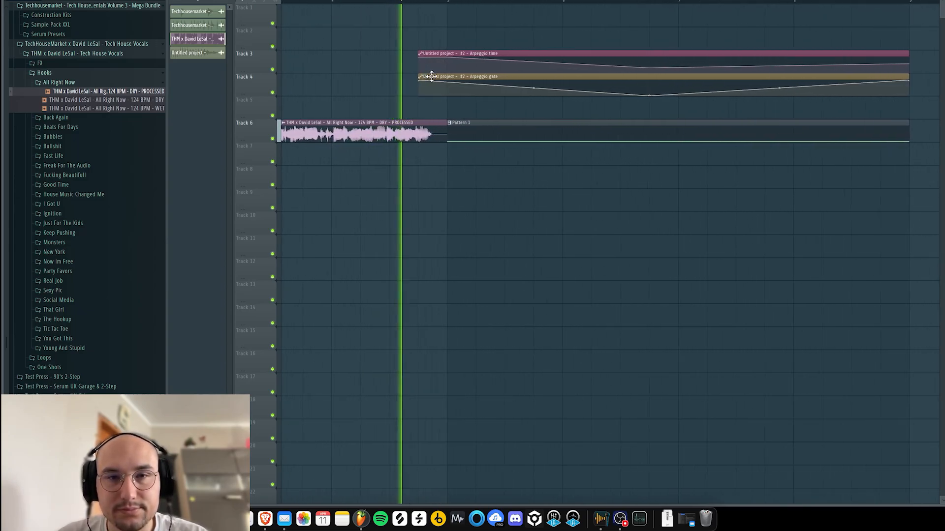
scroll(431, 77, "down", 3)
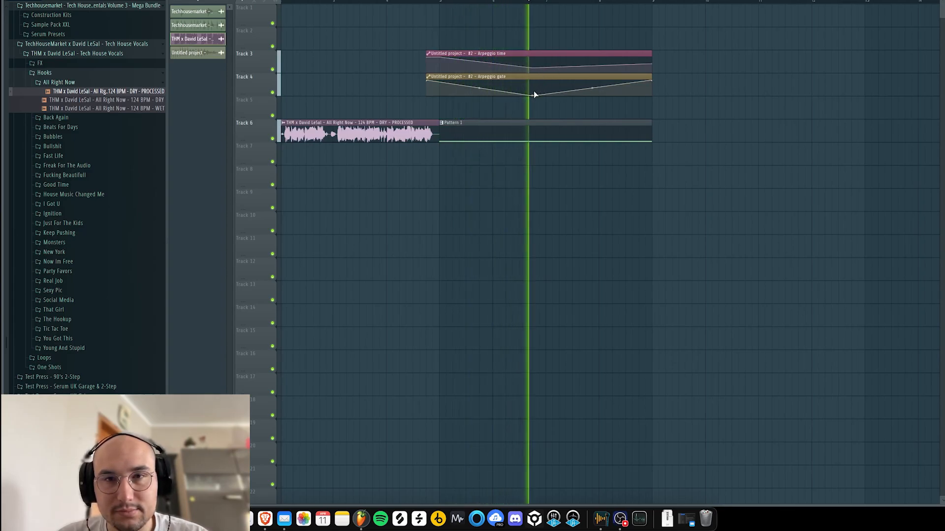
- Raise the arpeggio gate curve's midpoint and reshape the arpeggio time curve to rise and stay level until Pattern 1's end
left_click_drag(534, 95, 533, 87)
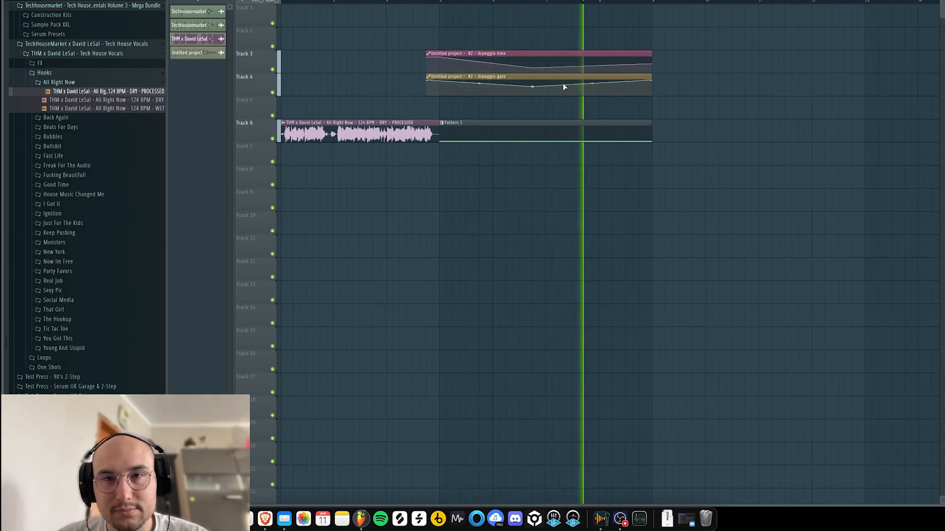
left_click_drag(650, 64, 639, 58)
key("space")
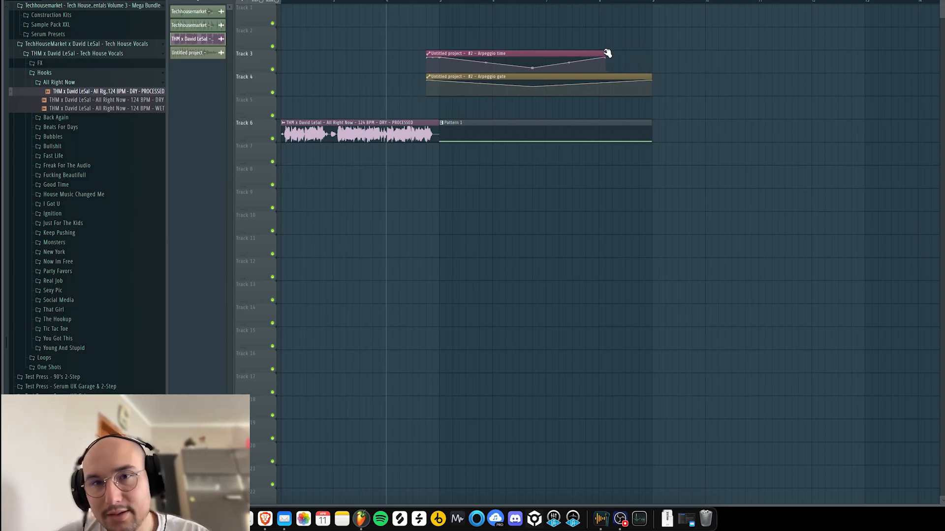
left_click_drag(643, 55, 650, 56)
right_click(649, 63)
key("super+z")
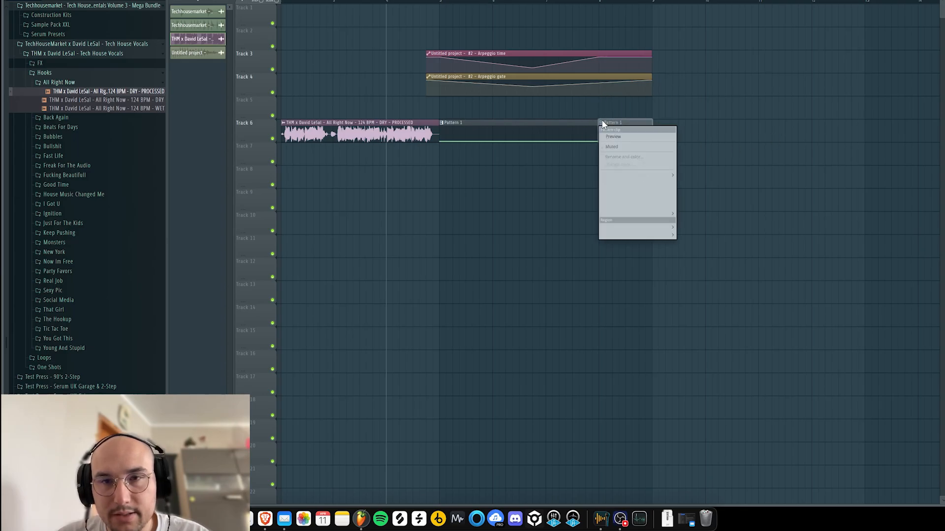
- Make the split-off end of Pattern 1 a unique pattern and replace its sustained note with short, spaced chops
double_click(610, 127)
left_click(273, 219)
key("super+a")
left_click(348, 220)
key("super+z")
left_click_drag(331, 219, 328, 219)
key("Escape")
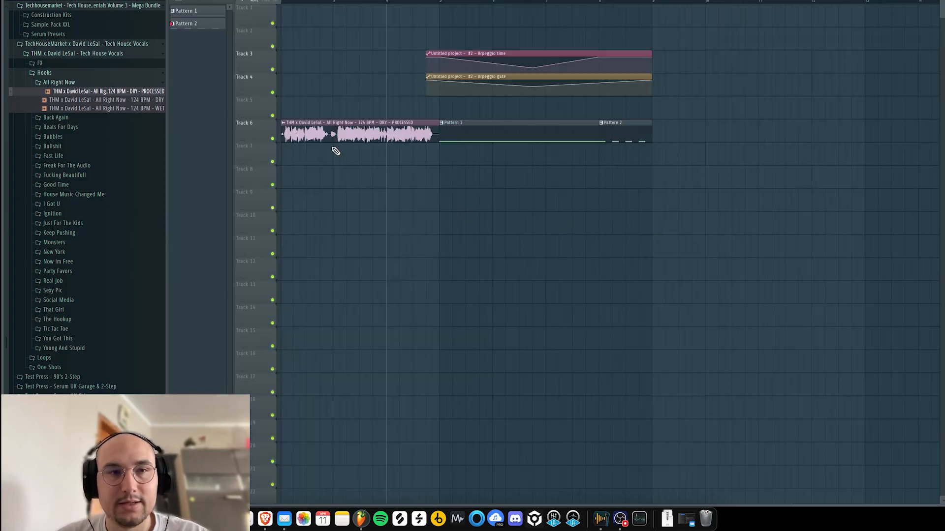
- Play the arpeggiated chop from the vocal's end, and open the Drums folder of Sample Pack XXL in the sample library
left_click_drag(577, 3, 414, 3)
key("space")
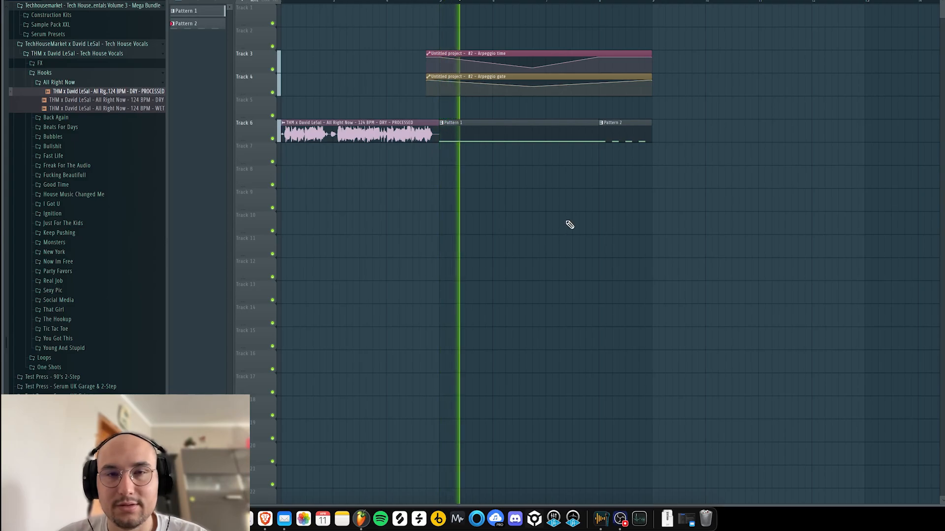
left_click(44, 73)
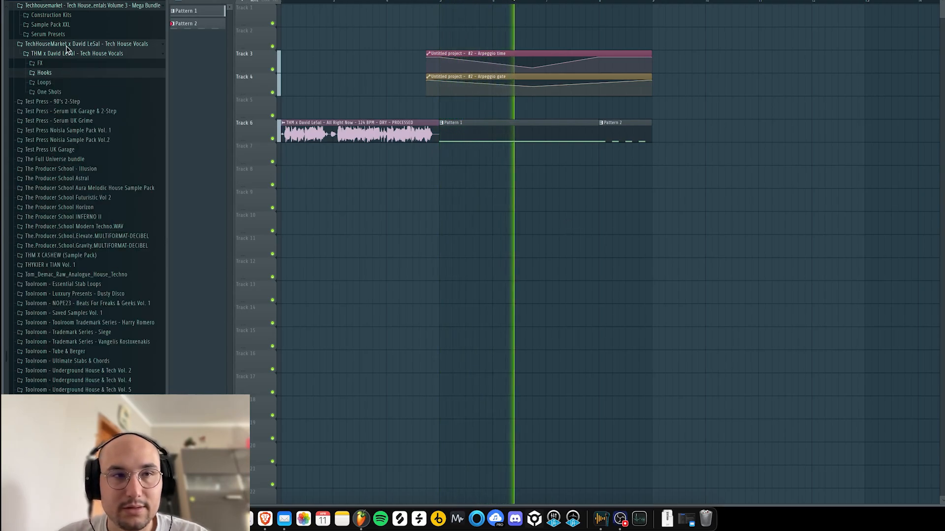
left_click(50, 25)
left_click(72, 45)
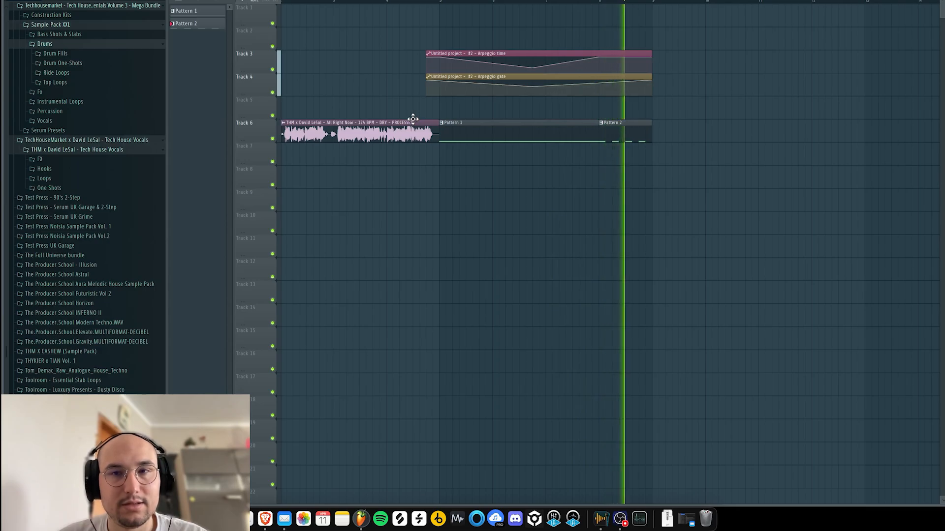
- Extend the arrangement on Track 6 by repeating Pattern 2 clips back to back after the first one
left_click(660, 134)
mouse_move(680, 133)
left_mouse_down()
mouse_move(666, 133)
mouse_move(880, 123)
left_mouse_up()
scroll(686, 133, "down", 1)
scroll(866, 119, "down", 3)
left_click(746, 142)
left_click_drag(747, 134, 709, 138)
key("super+b")
- Make the third Pattern 2 clip unique and vary the notes at its end
left_click(594, 123)
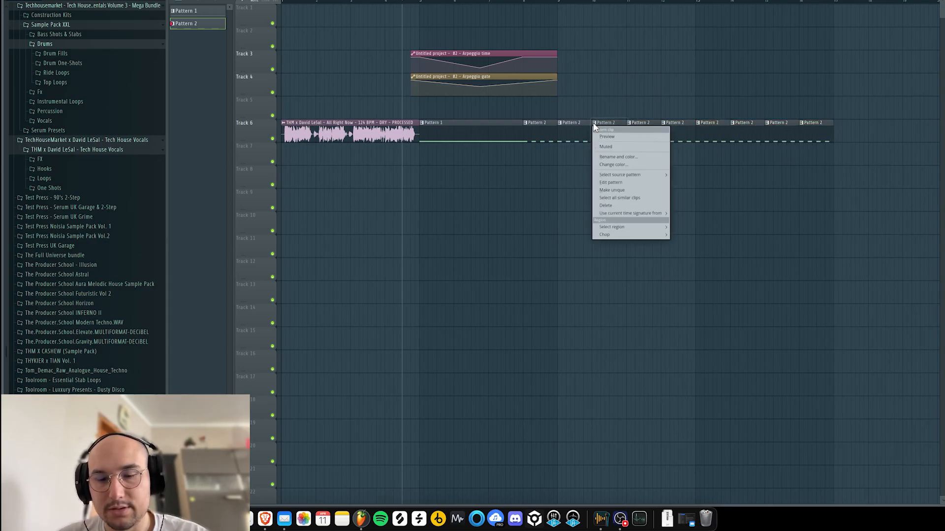
left_click(615, 192)
double_click(611, 127)
left_click_drag(492, 129, 318, 230)
key("super+b")
key("Escape")
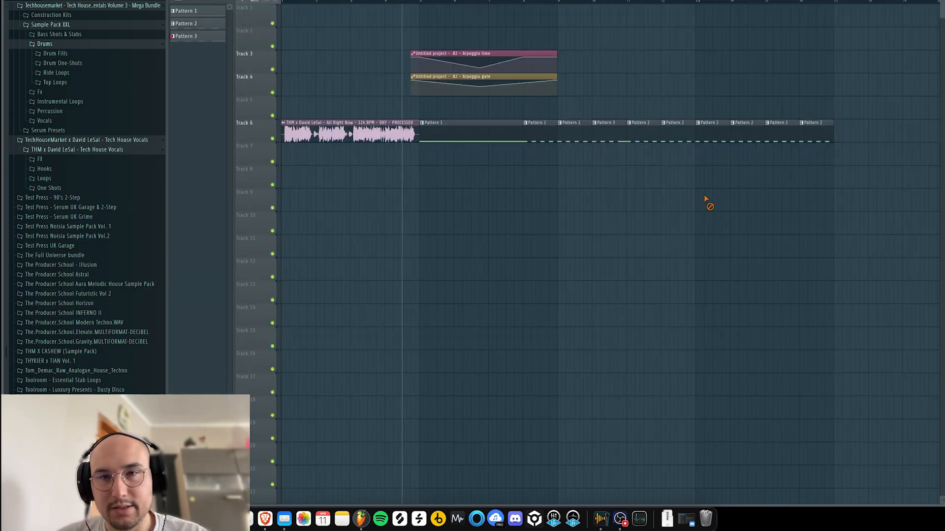
- Delete the last four Pattern 2 clips at the end of Track 6
right_click(709, 140)
right_click(753, 140)
right_click(782, 140)
right_click(812, 141)
- Make the final Pattern 2 clip unique as a phrase-ending variation and duplicate the four-clip chop phrase directly after itself
left_click(664, 123)
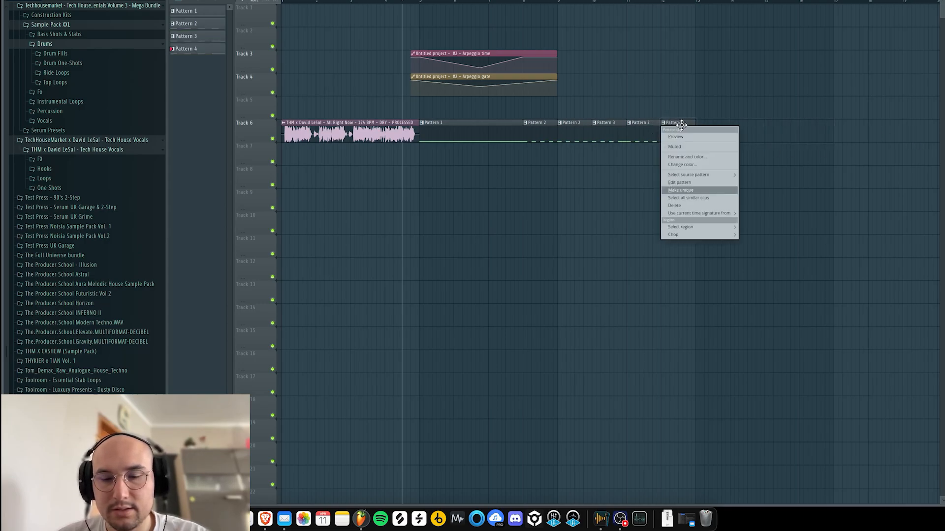
left_click(679, 191)
key("Escape")
left_click_drag(747, 158, 563, 148)
key("ctrl+b")
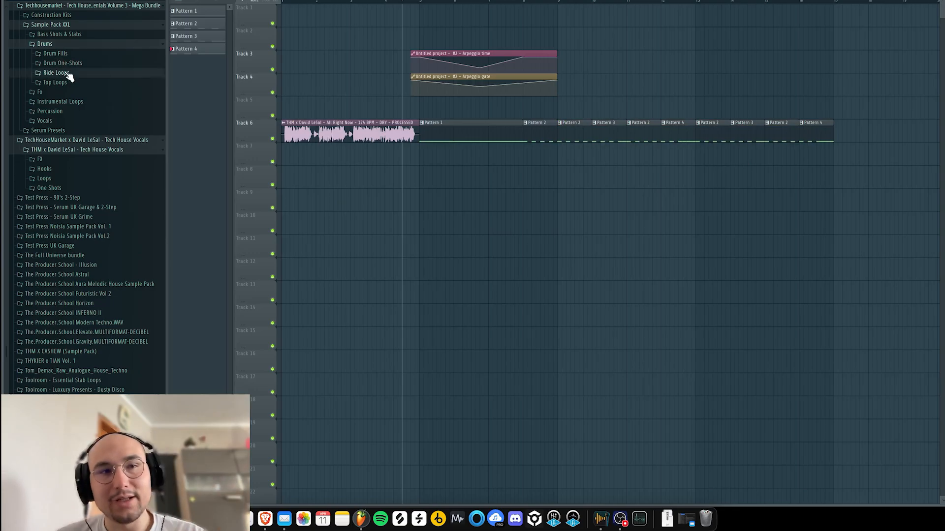
- Audition Top Loop 10 and Top Loop 11 from the Top Loops folder of Sample Pack XXL
left_click(55, 82)
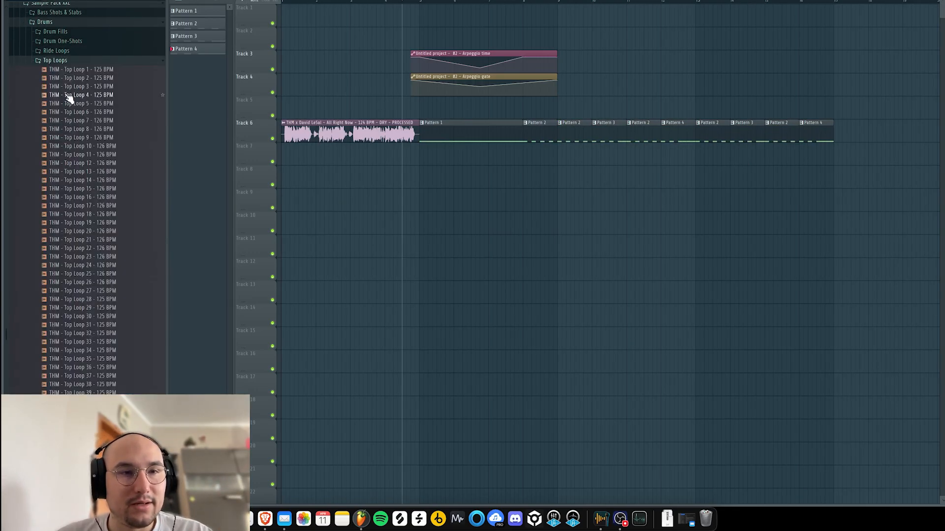
left_click(73, 147)
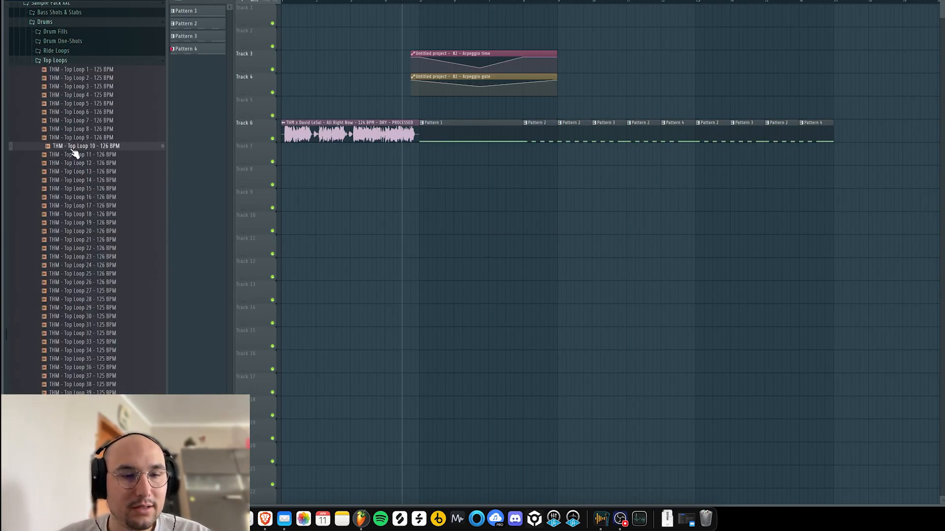
left_click(75, 154)
scroll(75, 153, "up", 6)
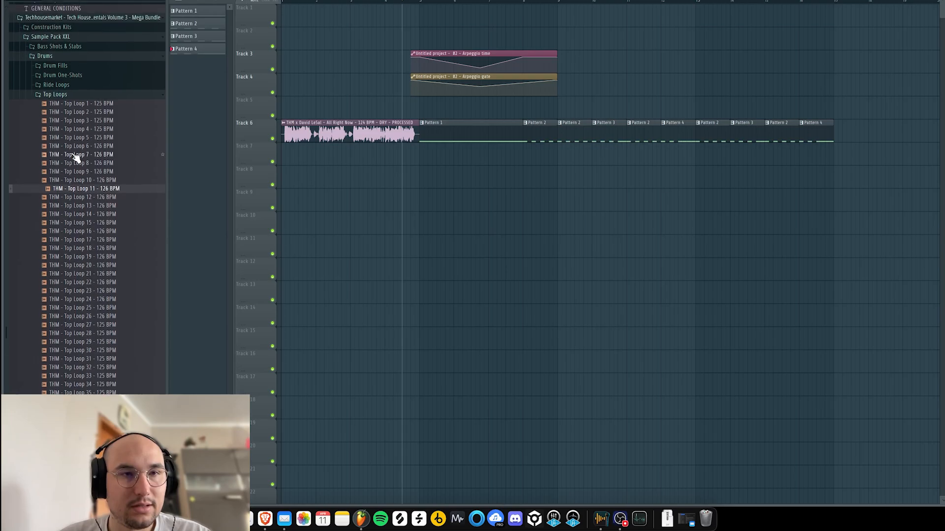
scroll(77, 104, "up", 5)
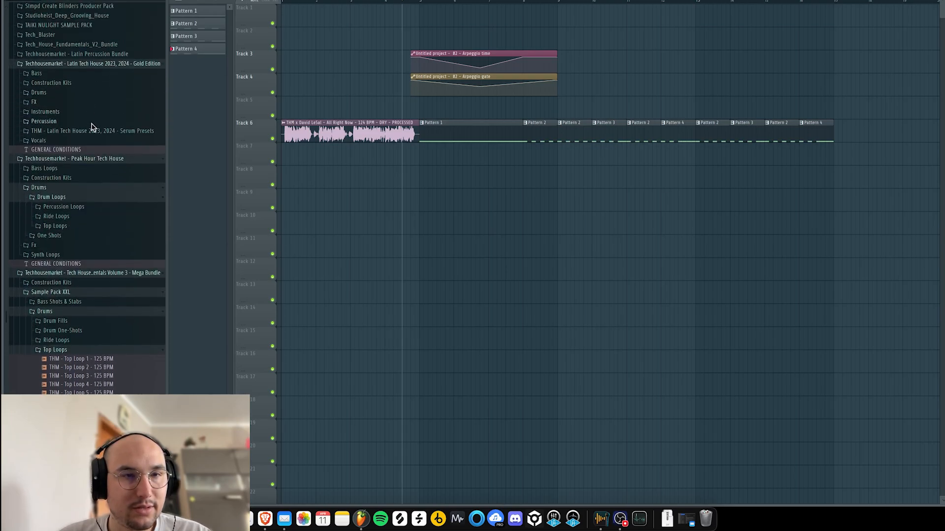
- Audition kick loops from the Latin Tech House Gold Edition pack and place the Drying Off loop on Track 2 after the automation clips
left_click(40, 93)
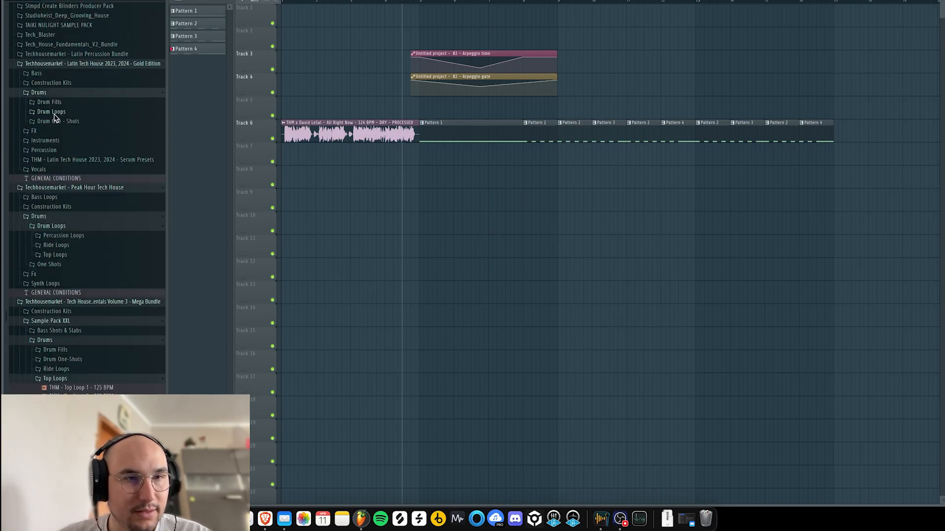
left_click(52, 111)
left_click(62, 141)
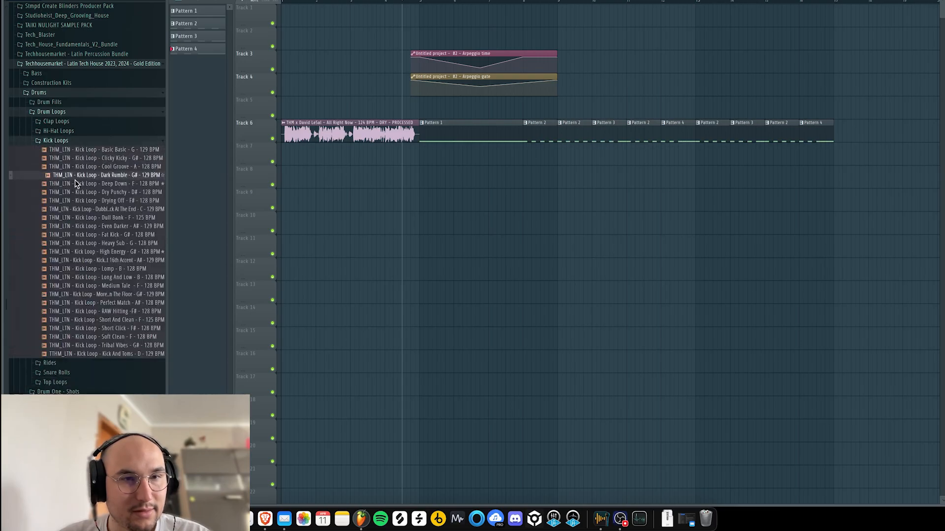
left_click(77, 184)
left_click(87, 193)
left_click(89, 203)
left_click_drag(88, 204, 682, 206)
mouse_move(576, 31)
left_mouse_down()
mouse_move(559, 29)
mouse_move(582, 38)
left_mouse_up()
- Time-stretch the Drying Off kick loop to fill the four-clip phrase and duplicate it to the arrangement's end
key("space")
double_click(579, 39)
double_click(583, 39)
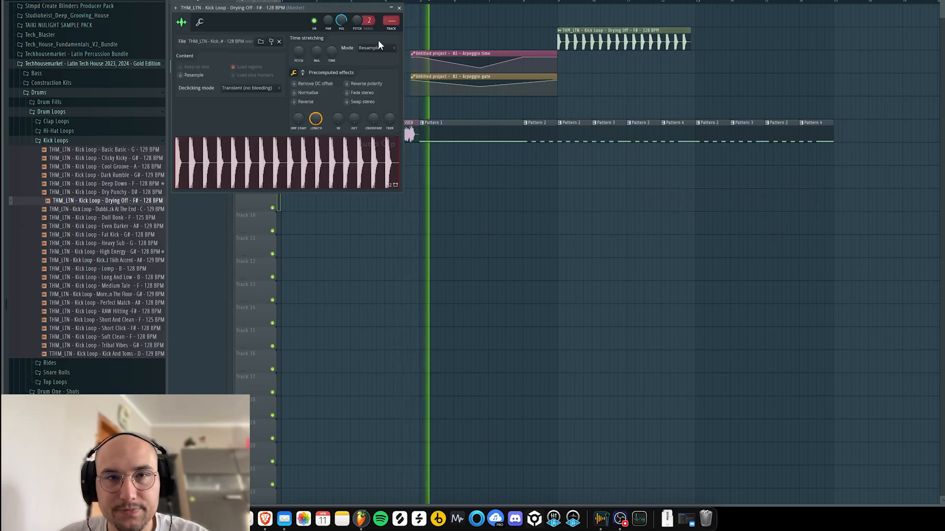
left_click_drag(333, 50, 333, 30)
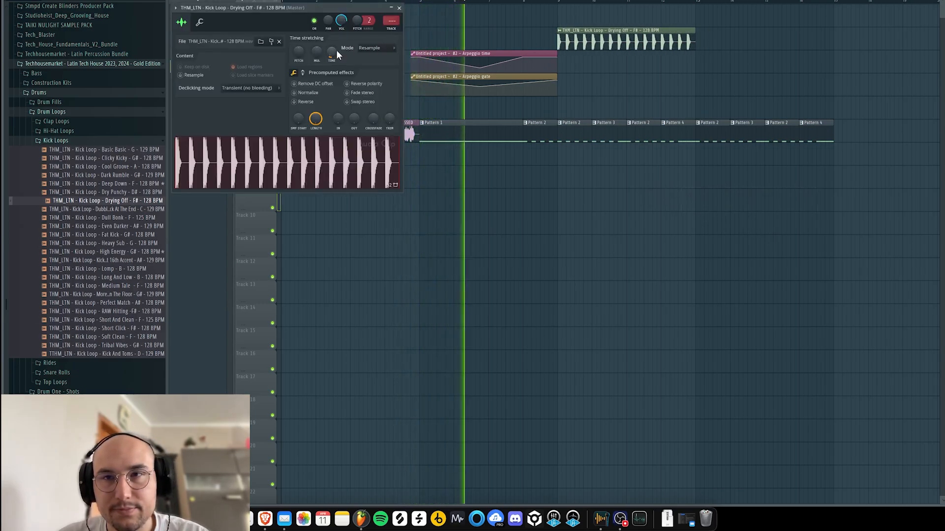
left_click_drag(697, 52, 673, 40, "ctrl")
key("ctrl+b")
- Route Pattern 1's sampler channel to mixer insert 20 and load Fruity Parametric EQ 2 on it
double_click(475, 138)
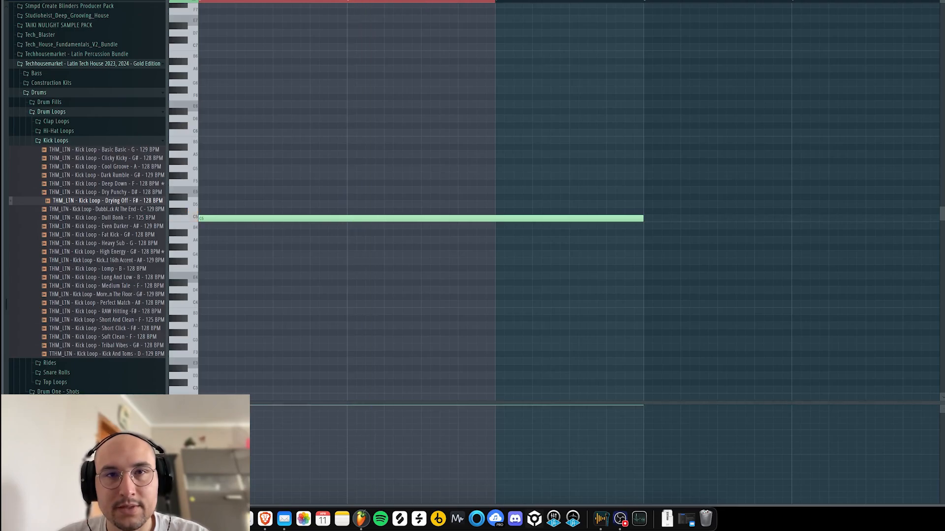
key("F9")
left_click(462, 90)
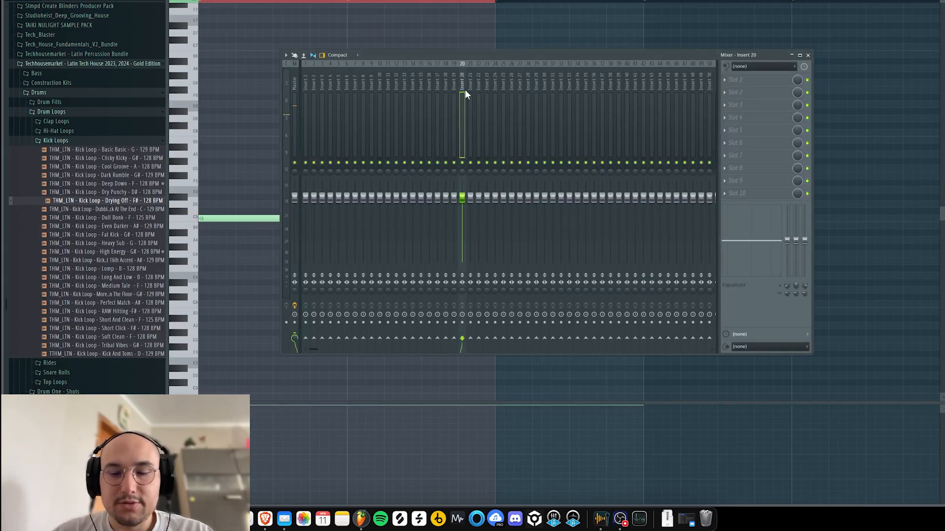
key("ctrl+l")
left_click(762, 93)
left_click(617, 151)
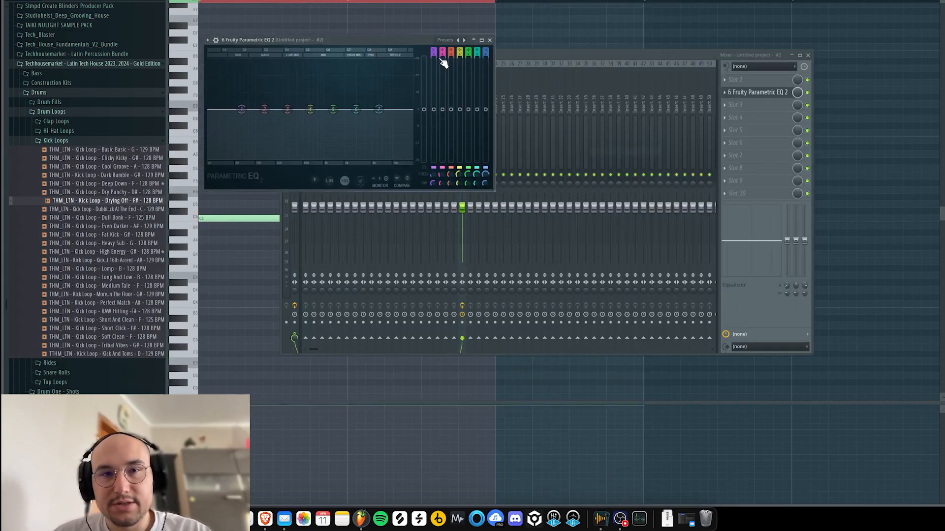
- Apply a low-cut curve in Fruity Parametric EQ 2 and return to the playlist
left_click(457, 40)
left_click(455, 45)
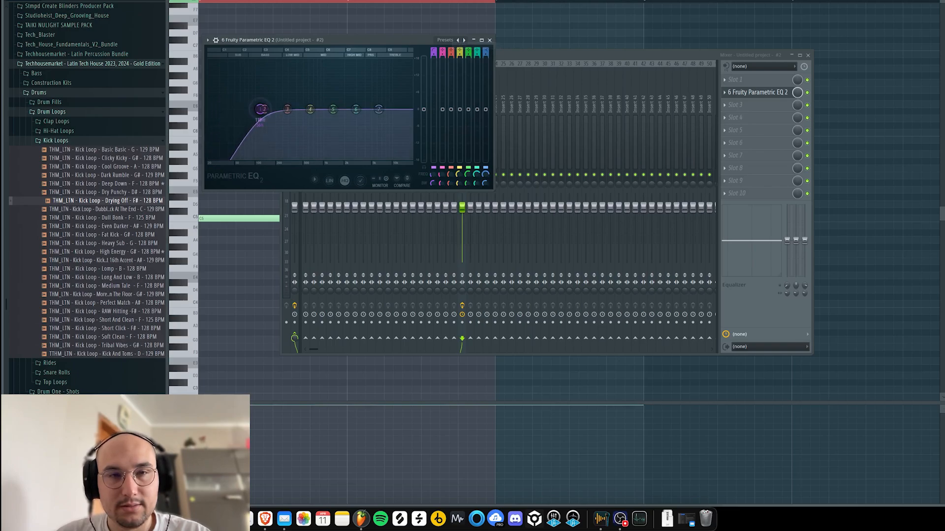
key("Escape")
key("Escape")
key("Escape")
scroll(458, 8, "down", 2)
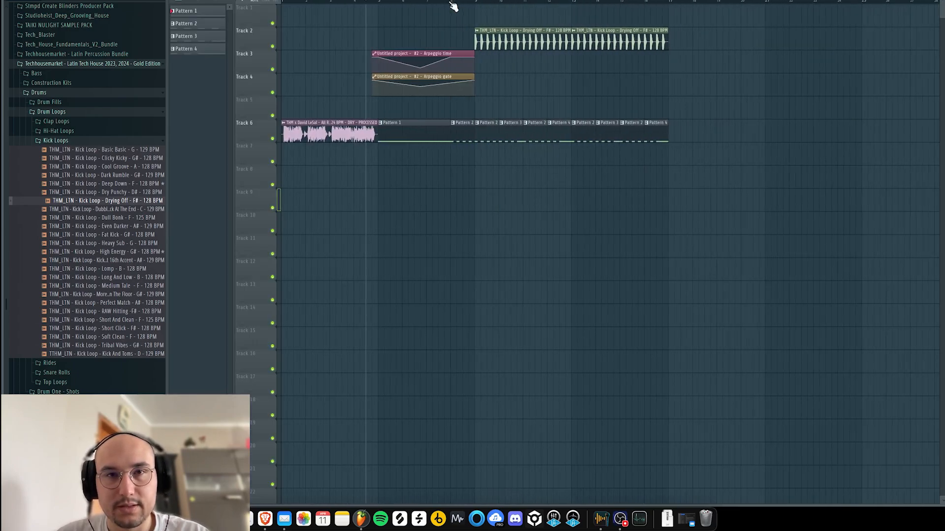
- Load Fruity Reeverb 2 in insert 20's first effect slot and move Fruity Parametric EQ 2 down the chain
key("F9")
left_click(758, 79)
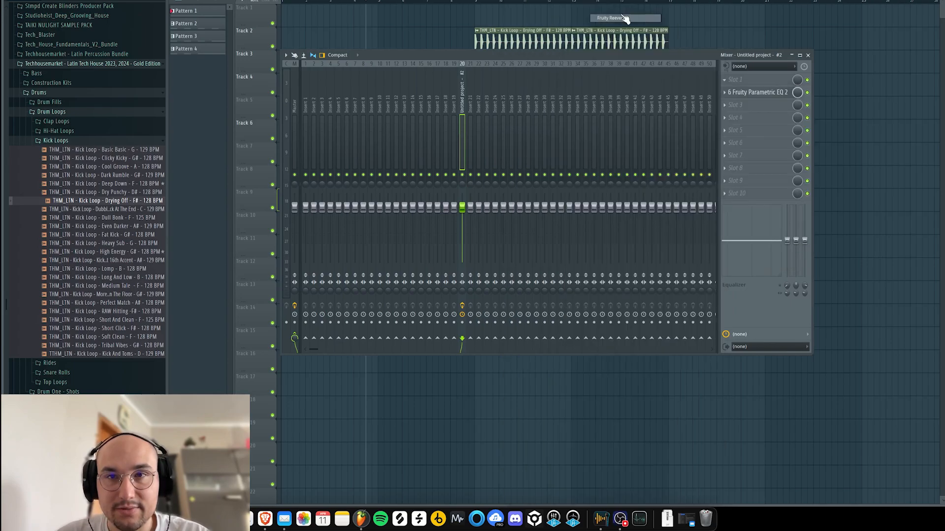
left_click(626, 40)
key("Escape")
left_click_drag(788, 93, 783, 119)
- Load Eternal Return in the third effect slot and set its Amount to Off
left_click(771, 102)
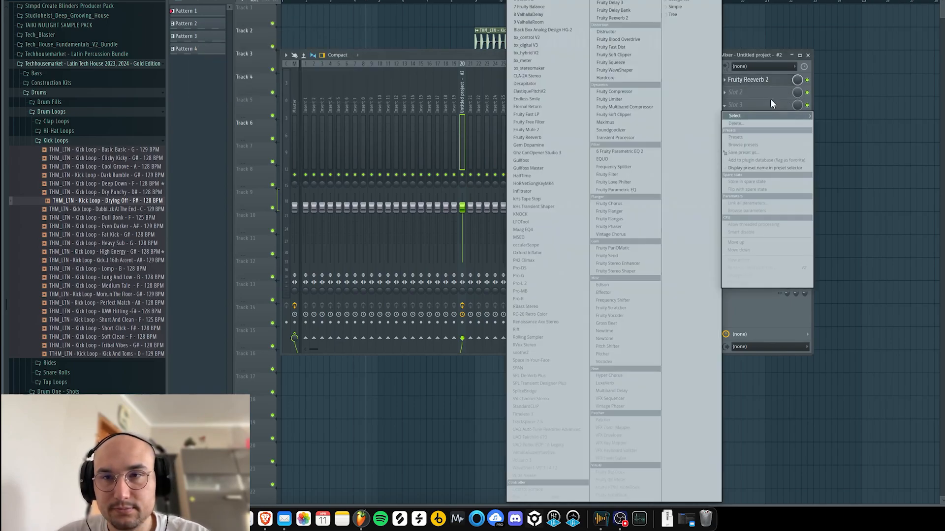
key("Escape")
key("F8")
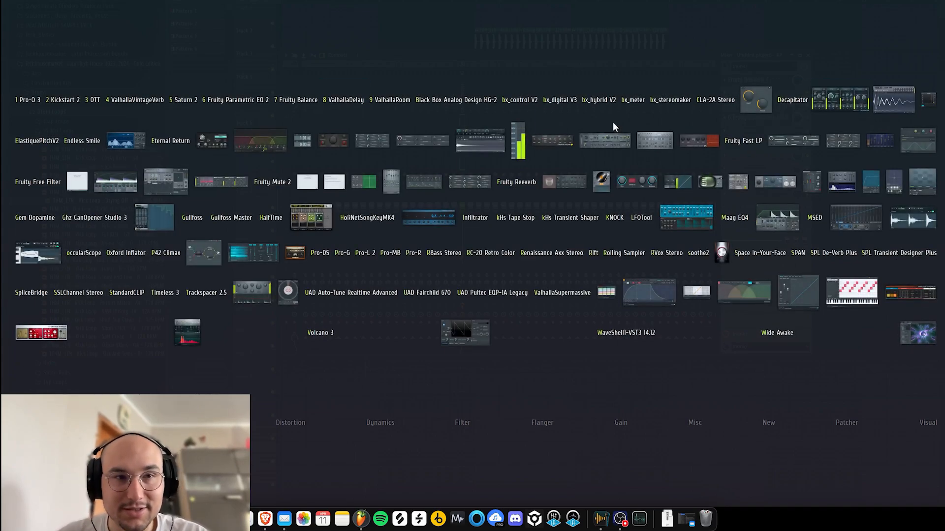
left_click(170, 141)
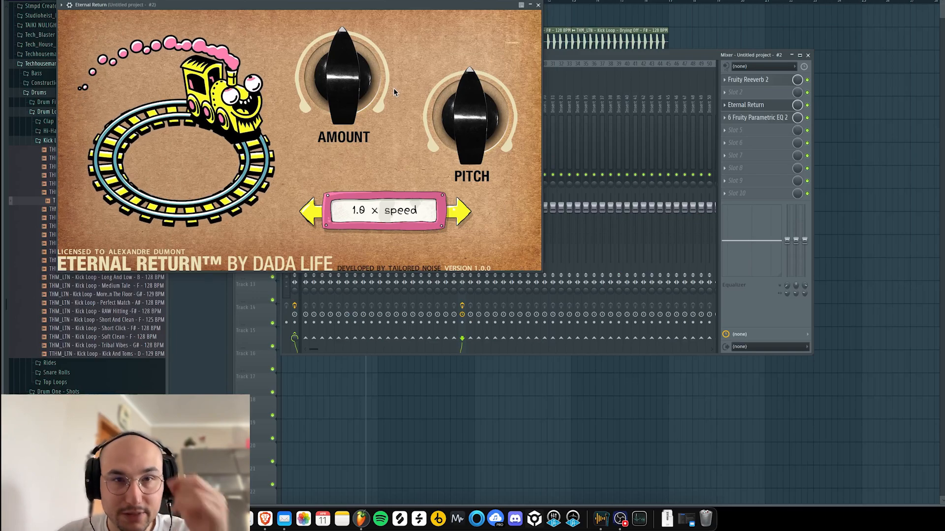
left_click_drag(350, 81, 331, 173)
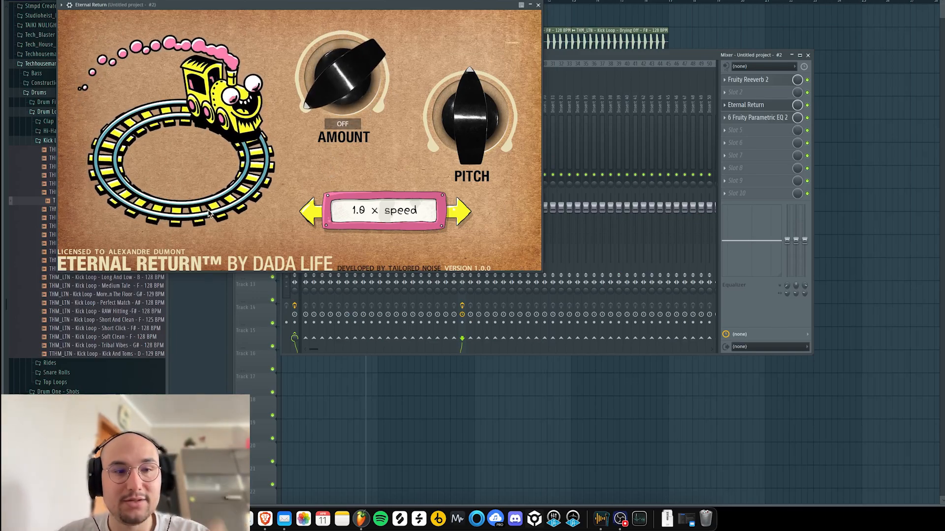
left_click_drag(364, 11, 478, 45)
mouse_move(545, 124)
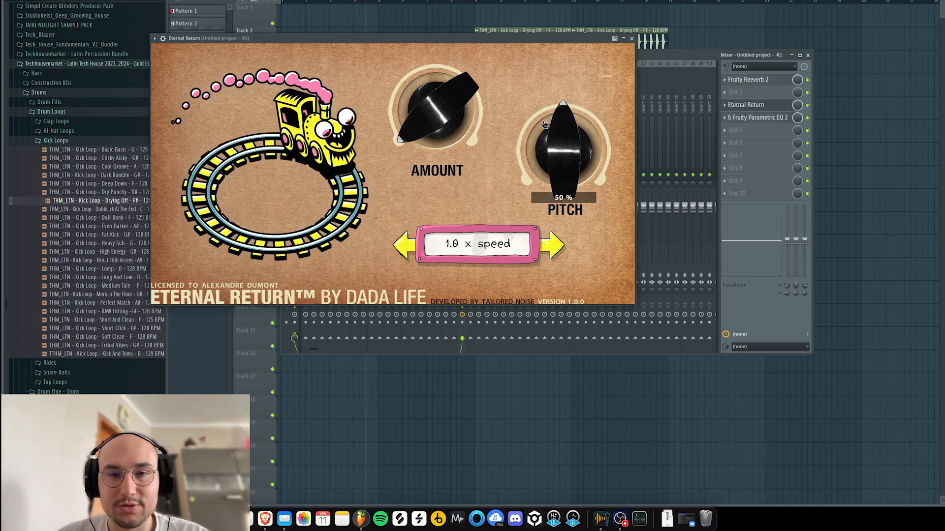
left_click(745, 105)
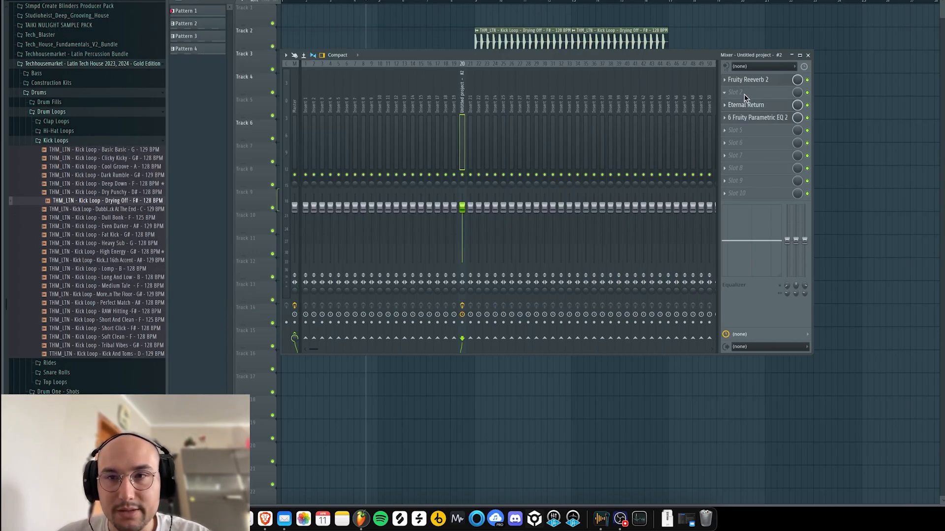
- Load Fruity Delay 3 in the empty second effect slot between Fruity Reeverb 2 and Eternal Return
left_click(744, 93)
left_click(753, 93)
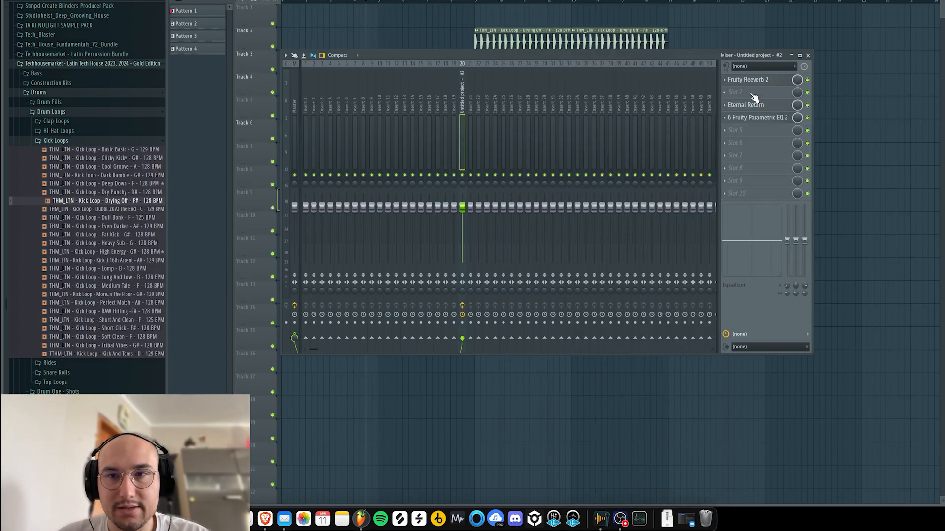
left_click(752, 88)
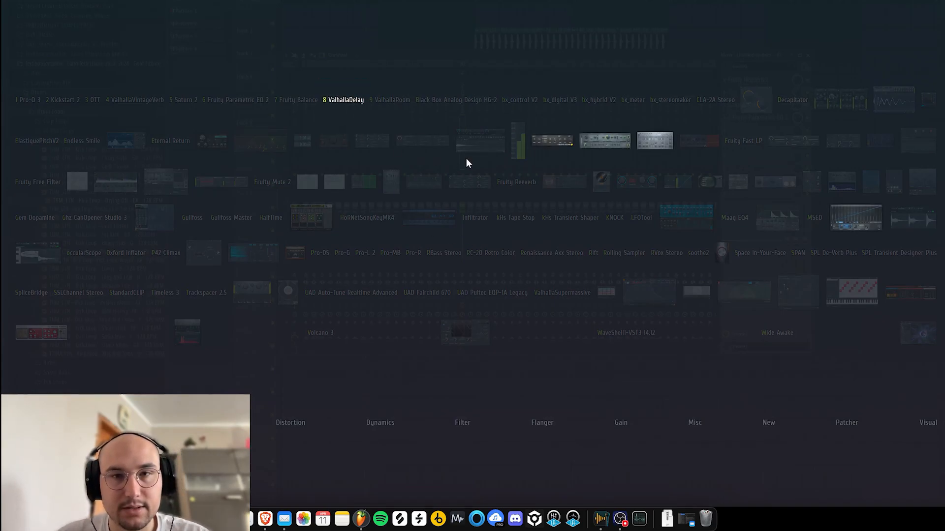
left_click(621, 142)
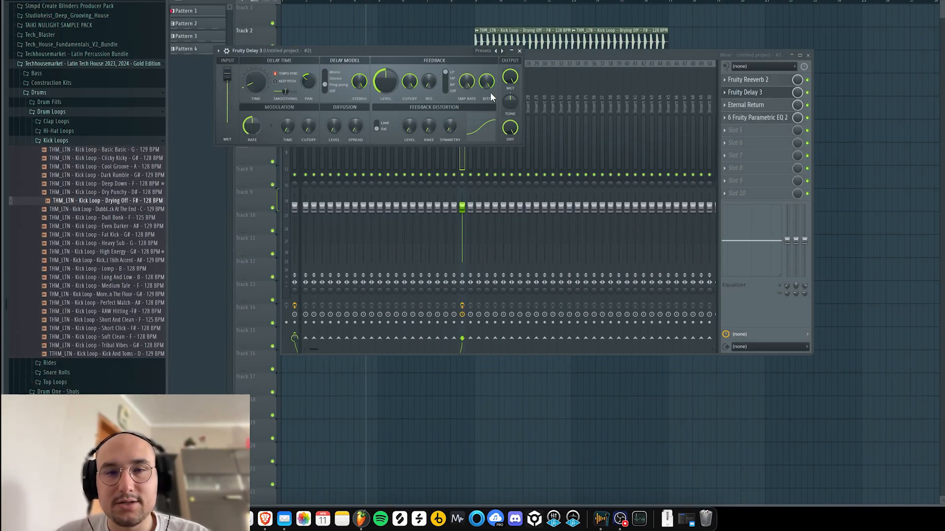
- Create an automation clip for Fruity Delay 3's wet output and open Fruity Reeverb 2
right_click(508, 78)
left_click(539, 141)
left_click(740, 92)
left_click(752, 81)
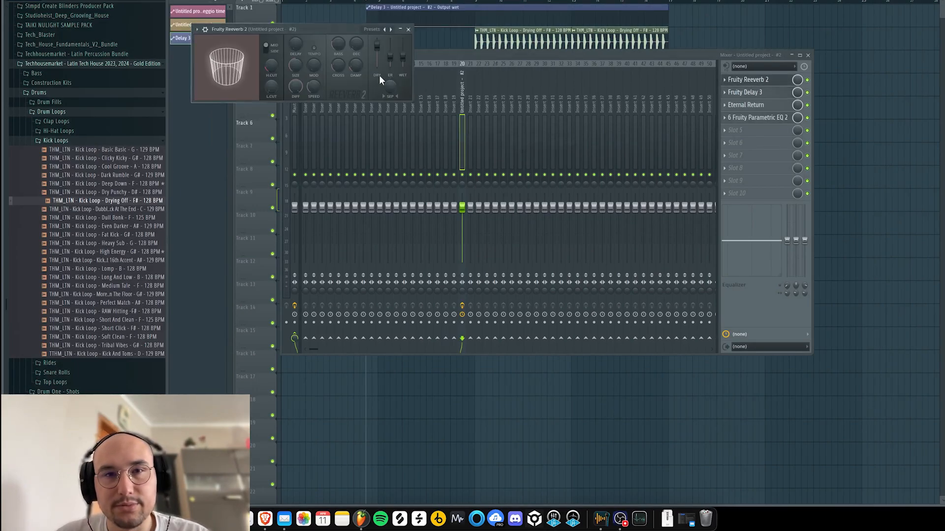
- Create an automation clip for Fruity Reeverb 2's wet level and close the plugin and mixer
right_click(402, 55)
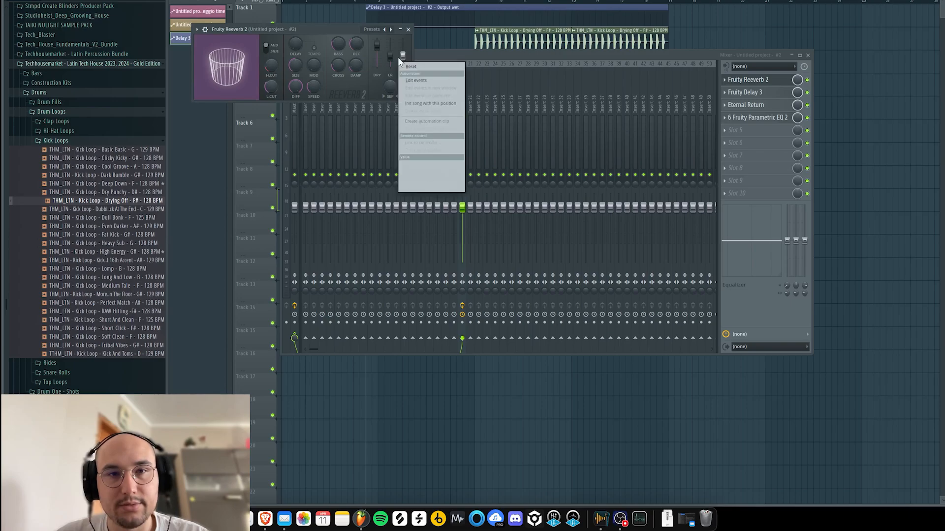
left_click(429, 118)
key("Escape")
key("Escape")
scroll(489, 131, "down", 2)
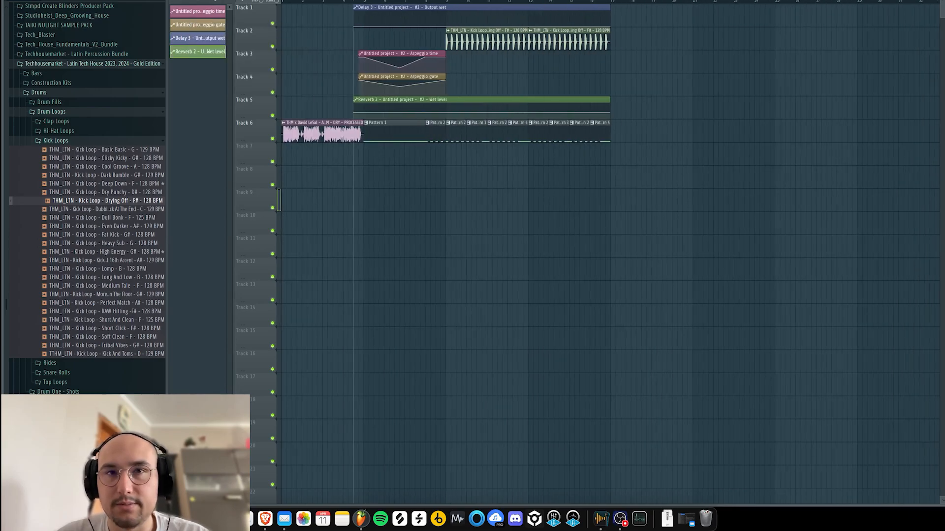
- Create an automation clip for Eternal Return's Amount on Track 7 and move the Reeverb 2 wet level clip to Track 8
key("F9")
left_click(748, 105)
left_click_drag(409, 122, 403, 148)
key("Escape")
left_click(221, 29)
key("Escape")
left_click_drag(400, 101, 411, 171)
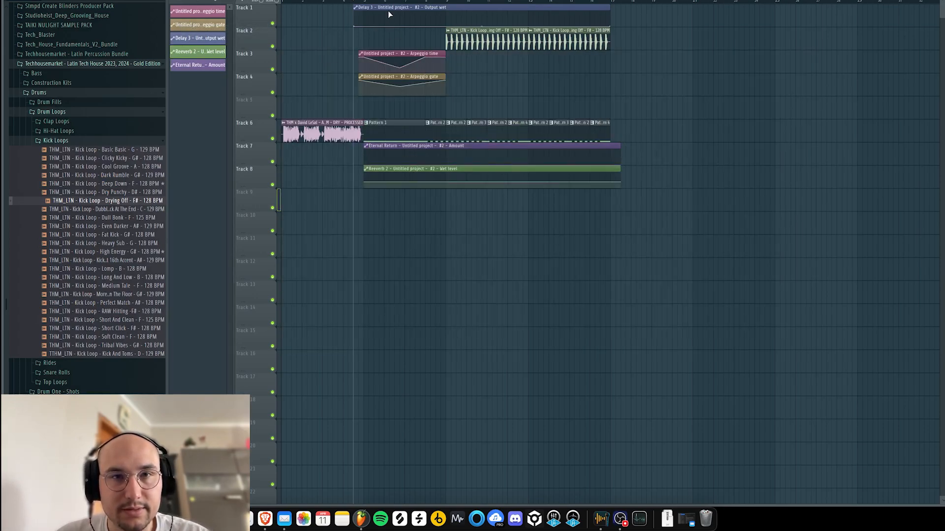
- Move the Delay 3 output wet clip to Track 9 and align all three effect automation clips with the song start
left_click_drag(387, 10, 282, 188)
left_click(349, 264, "super")
scroll(340, 231, "up", 4)
scroll(324, 204, "down", 4)
scroll(455, 161, "up", 3)
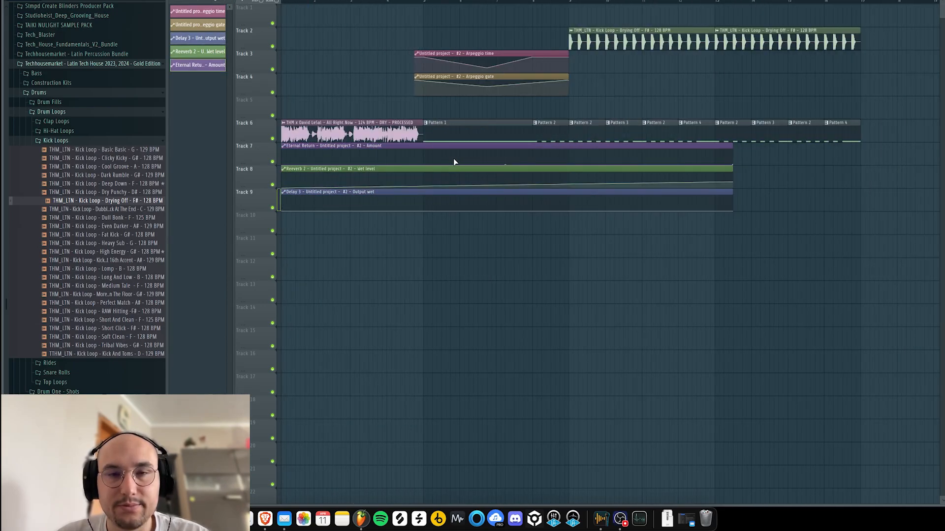
- Shape the Reeverb 2 and Eternal Return automation to rise through Pattern 1 and peak at the first Pattern 2
key("space")
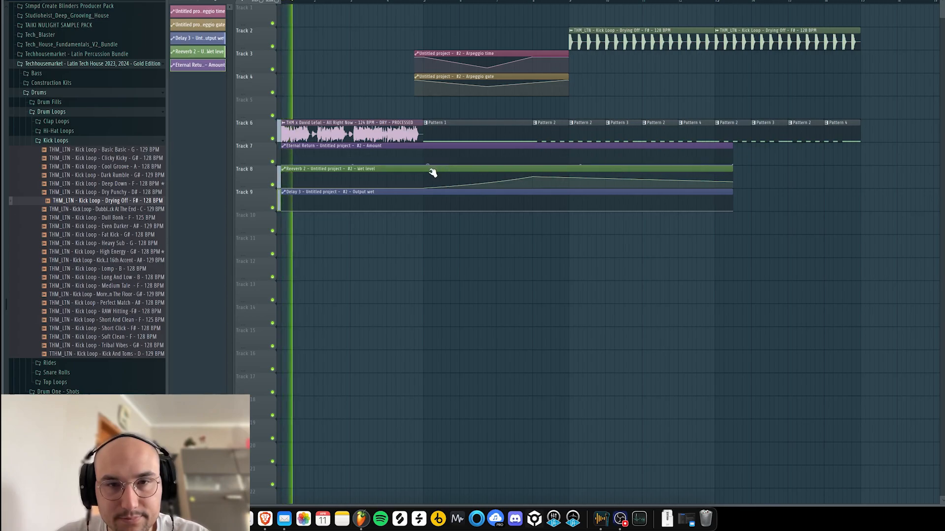
left_click_drag(537, 163, 534, 156)
- Lower the level of the vocal clip on Track 6 and resume playback
double_click(389, 132)
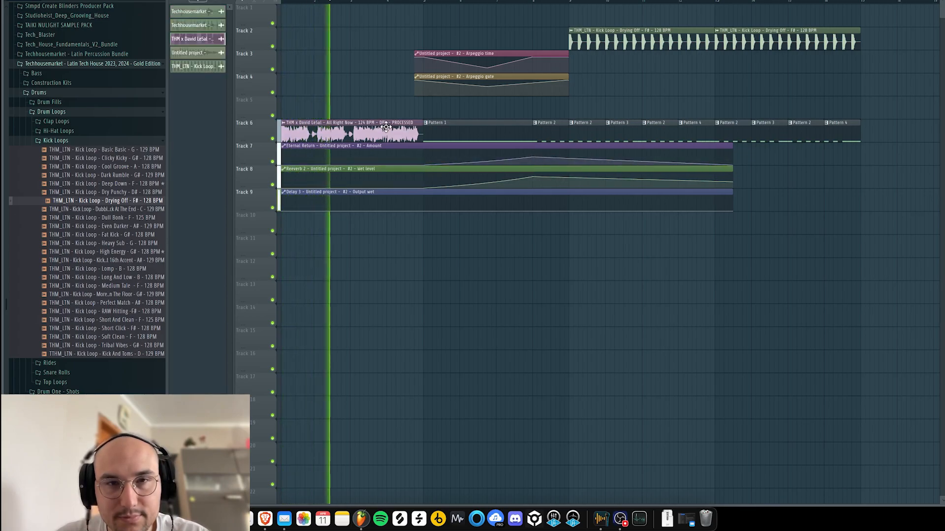
key("space")
key("F9")
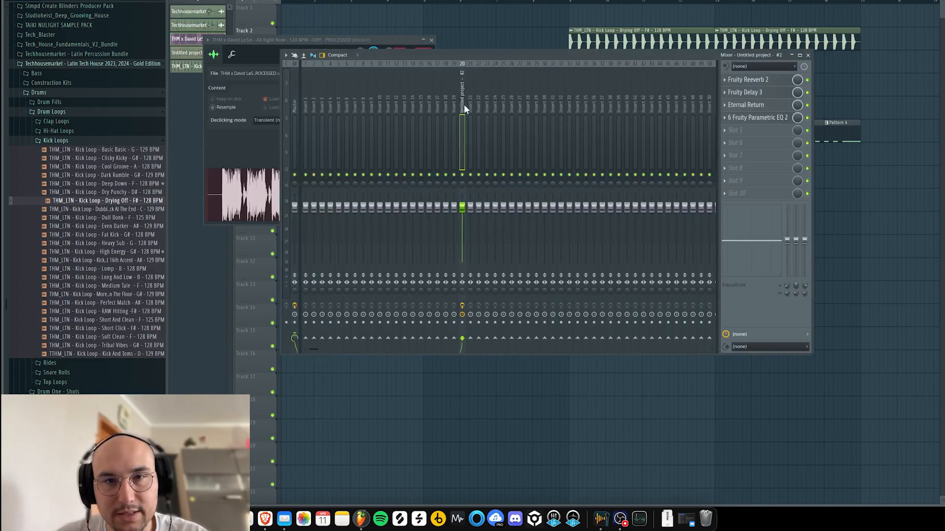
key("Escape")
key("Escape")
key("space")
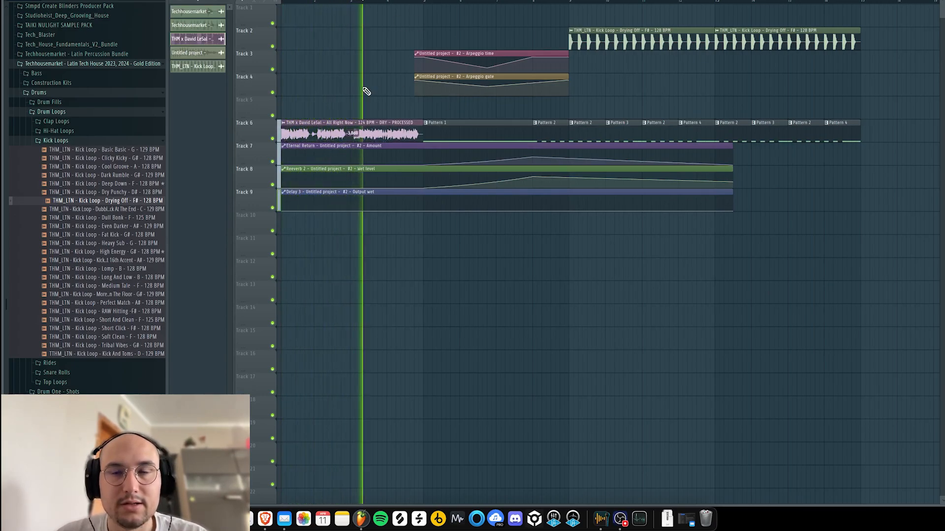
- Check Fruity Parametric EQ 2 on insert 20 during playback
key("F9")
left_click(758, 118)
key("Escape")
key("Escape")
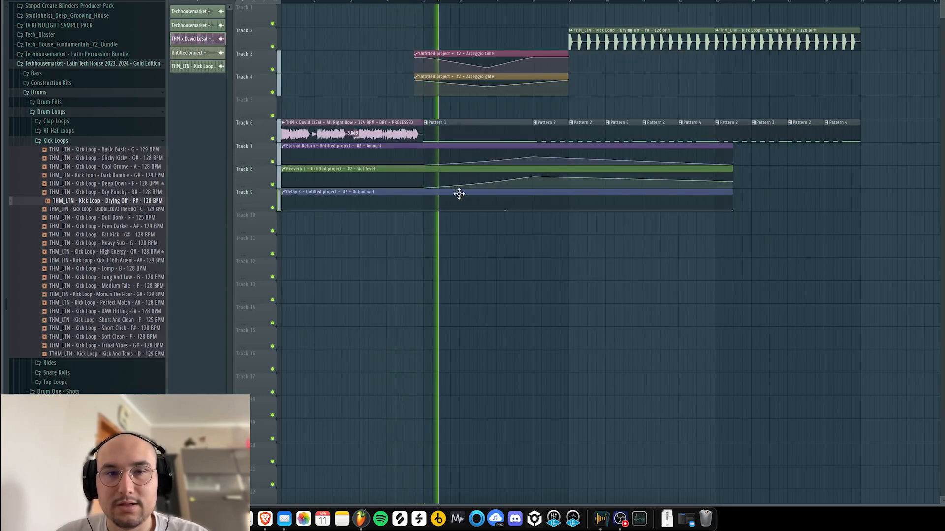
- Make all three automation curves rise through Pattern 1 and drop at the first Pattern 2, adding a second reverb rise up to the first kick loop
mouse_move(532, 210)
left_mouse_down()
mouse_move(541, 208)
mouse_move(532, 211)
mouse_move(533, 165)
mouse_move(567, 179)
left_mouse_up()
left_click(565, 190)
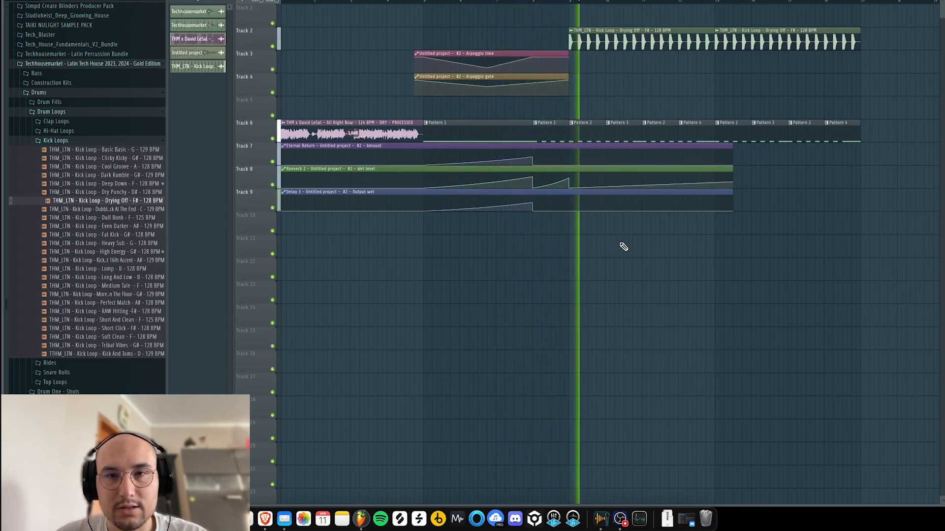
- Trim the three effect automation clips to the second kick loop's start and add a short reverb swell just before that point
right_click(733, 184)
left_click(713, 194)
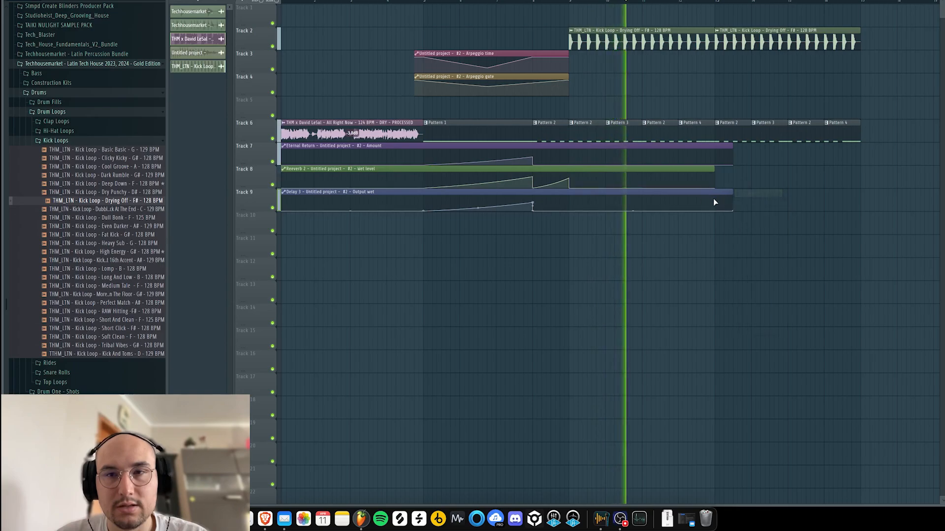
left_click_drag(708, 188, 710, 183)
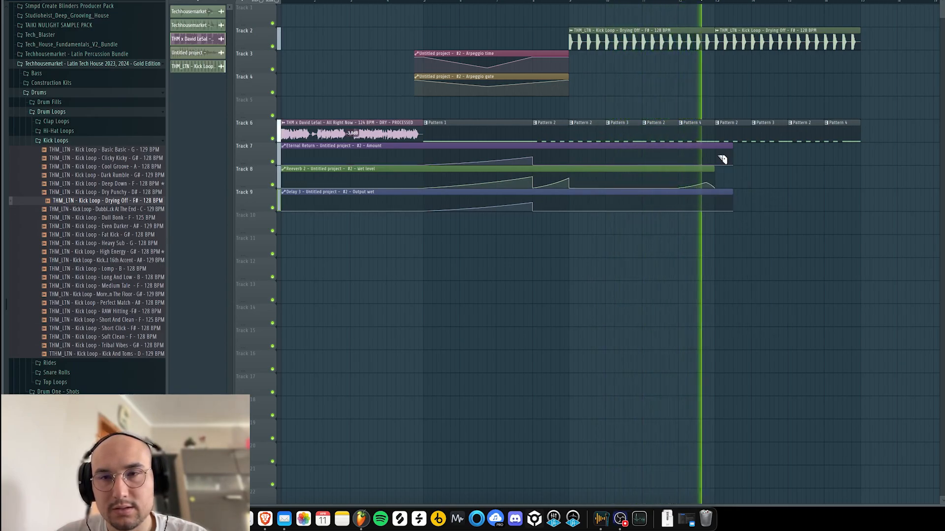
key("space")
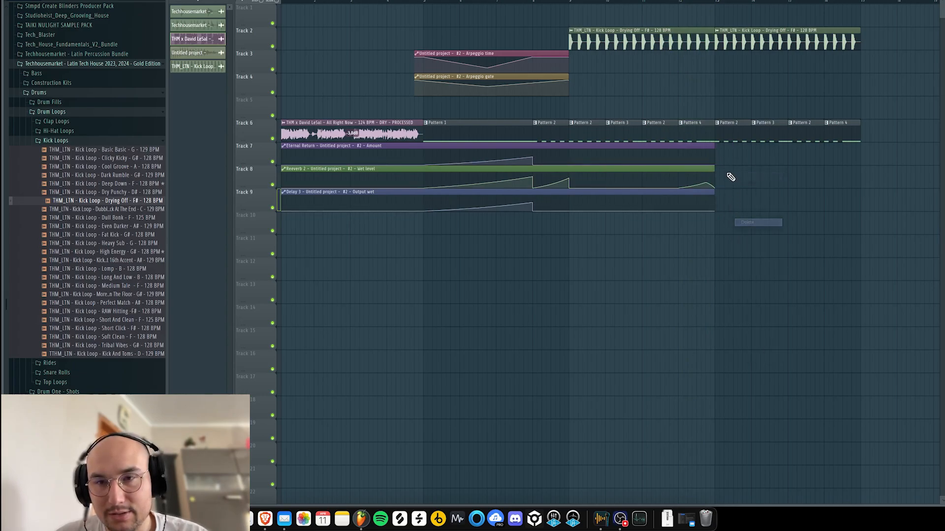
left_click_drag(731, 159, 702, 205)
left_click_drag(574, 183, 570, 185)
- Duplicate the reverb automation's kick section to the arrangement's end and merge the Track 8 pieces into one clip
left_click_drag(722, 177, 677, 173)
key("super+b")
left_click_drag(778, 175, 465, 173)
key("super+g")
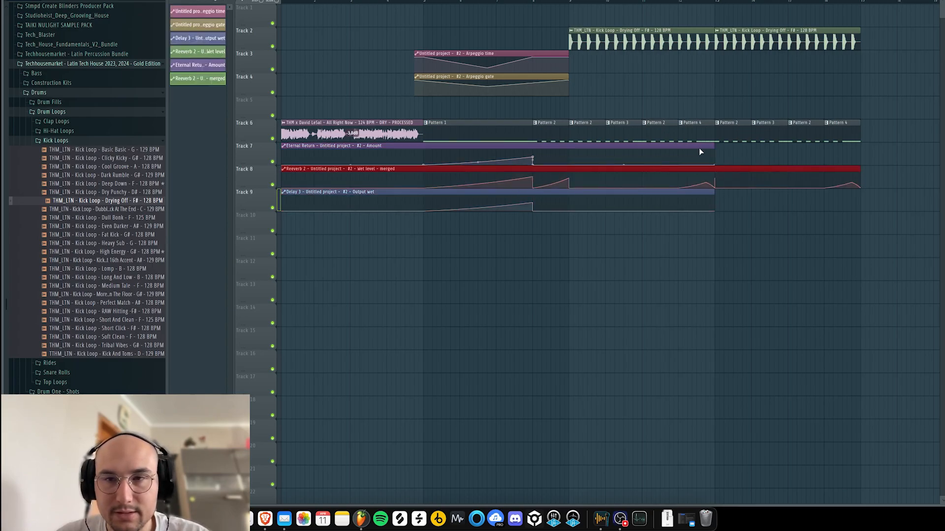
- Extend the Eternal Return and Delay 3 automation clips to the arrangement's end and add a delay swell before the end
left_click(699, 154, "super")
left_click(688, 203, "shift+super")
left_click_drag(714, 192, 868, 191)
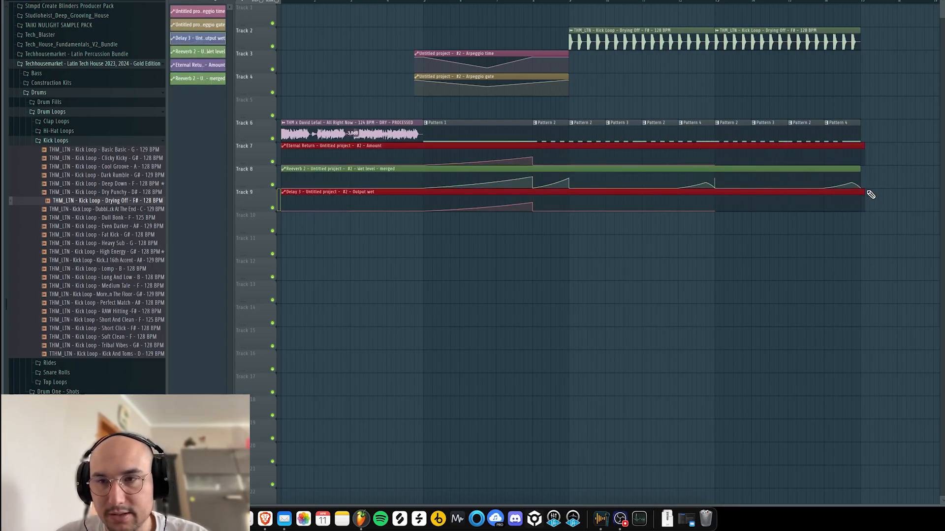
key("super+z")
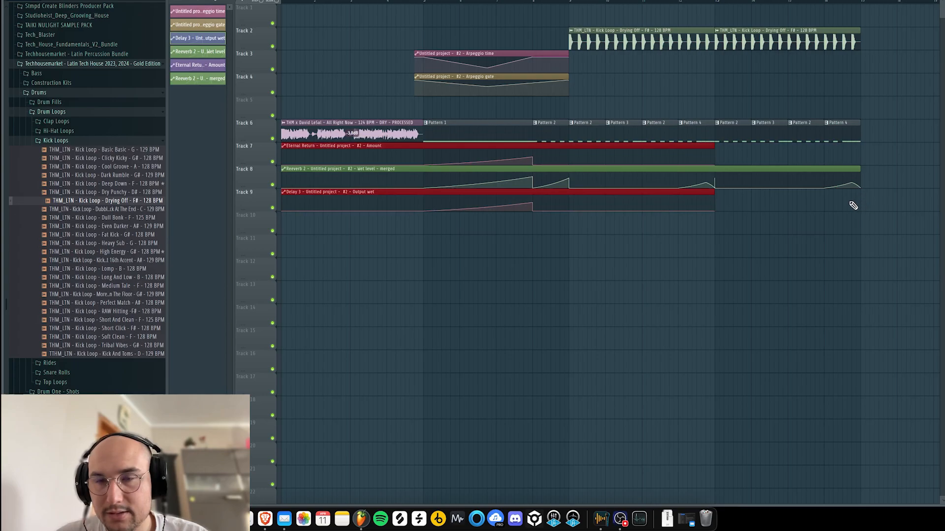
left_click_drag(715, 146, 859, 156)
left_click(880, 156)
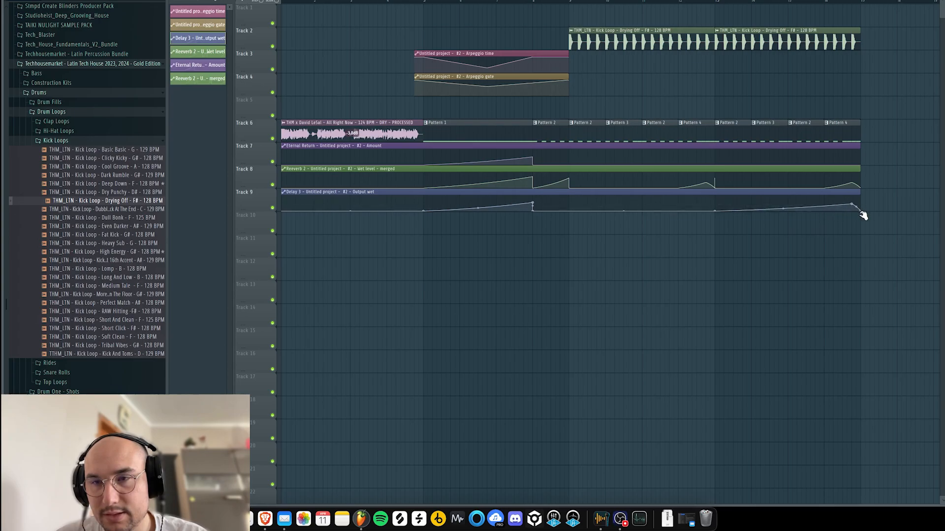
- Move the two kick loops up to Track 1
scroll(827, 245, "down", 1)
left_click_drag(561, 15, 766, 7)
- Load Kickstart 2 in insert 20's seventh effect slot with the second ducking curve and set its mix to 71%
key("F9")
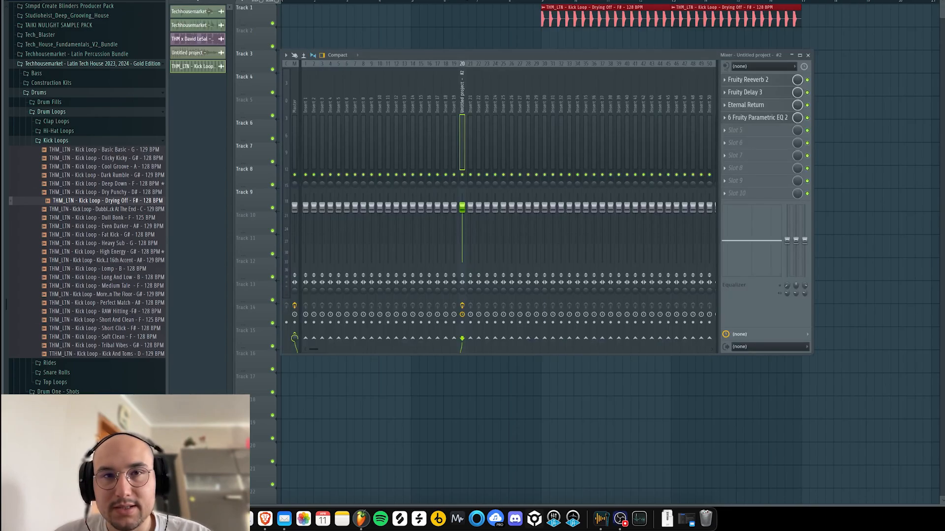
left_click(743, 154)
left_click(164, 98)
left_click_drag(69, 41, 68, 50)
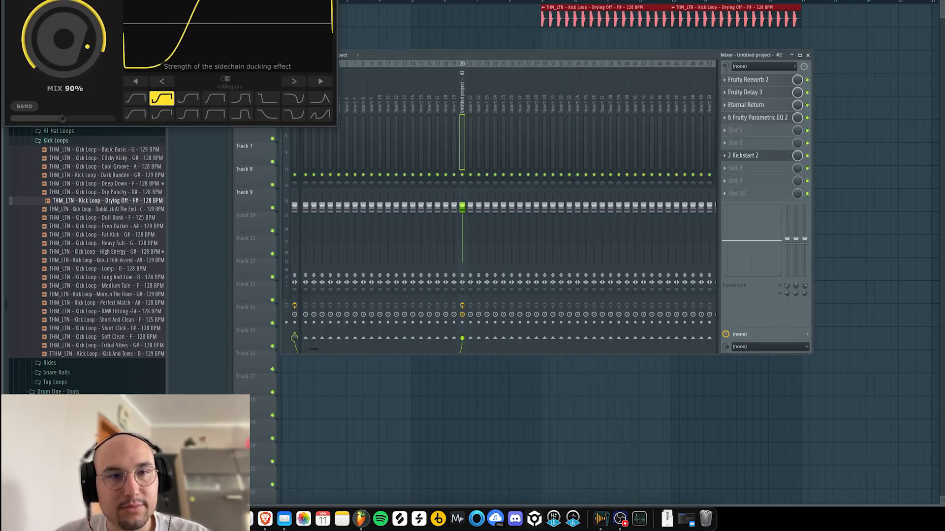
key("space")
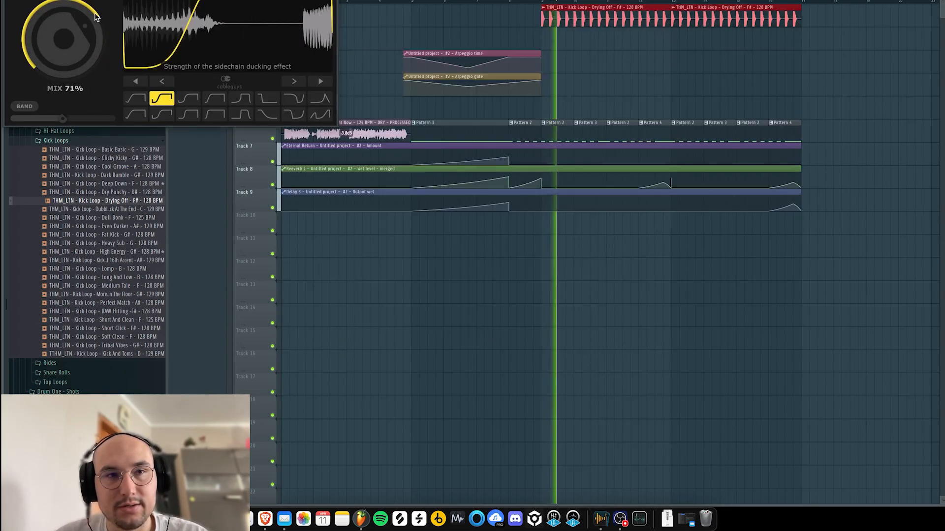
left_click_drag(93, 30, 94, 18)
key("Escape")
- Create an automation clip for Kickstart 2's mix level and move it to Track 10, starting at the first Pattern 2
key("F9")
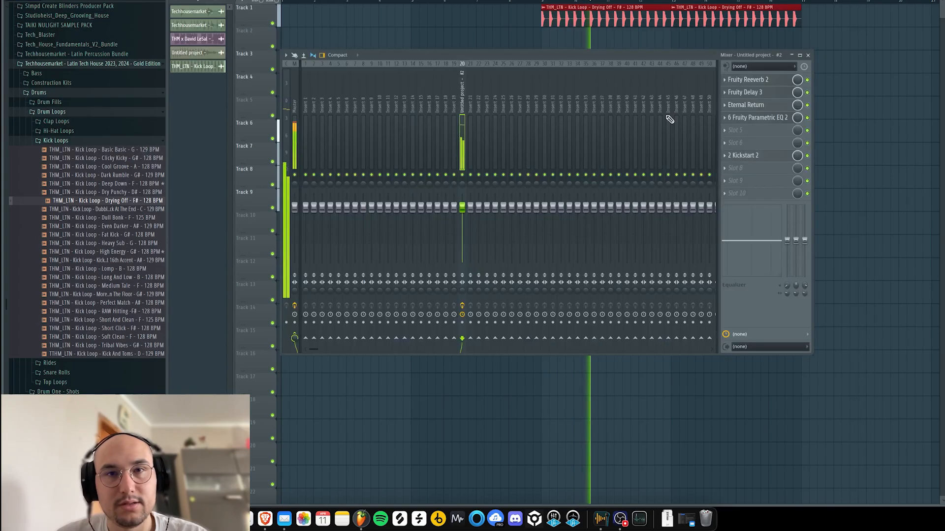
key("space")
right_click(801, 161)
left_click(831, 202)
key("F9")
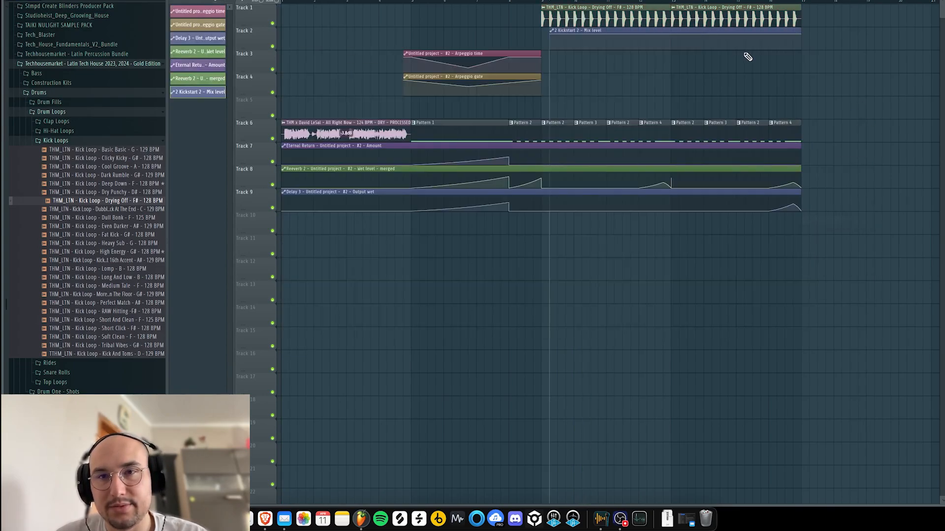
left_click_drag(743, 33, 692, 224)
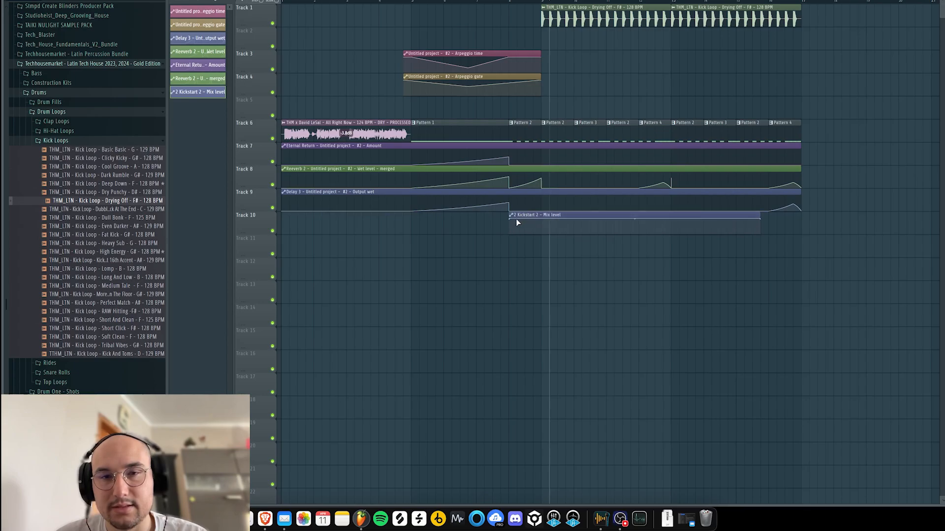
- Shape the Kickstart 2 mix automation to stay at zero until the kick starts and jump up there
left_click_drag(510, 219, 573, 221)
right_click(541, 231)
right_click(541, 231)
left_click(556, 263)
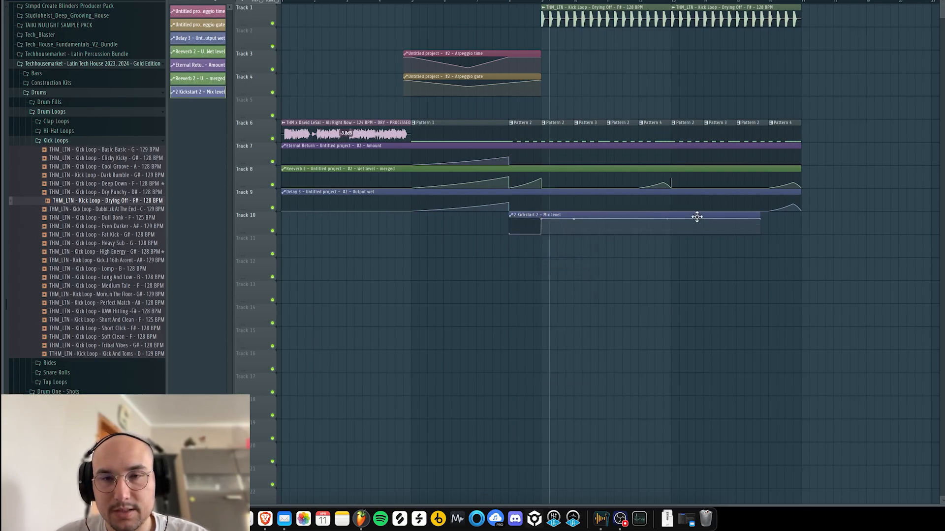
- Extend the Kickstart 2 mix automation to the arrangement's end and drop it to zero at the last Pattern 4
right_click(756, 222)
left_click(782, 229)
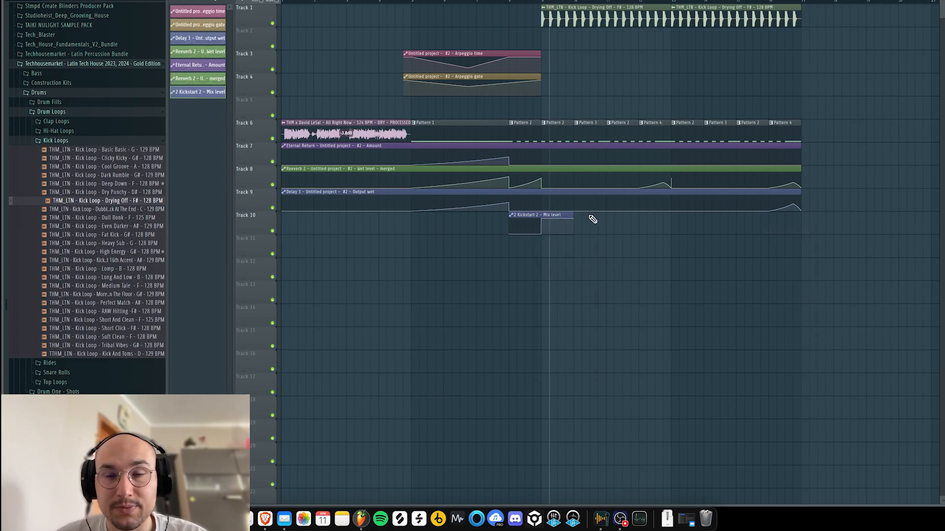
left_click_drag(572, 215, 790, 230)
right_click(768, 233)
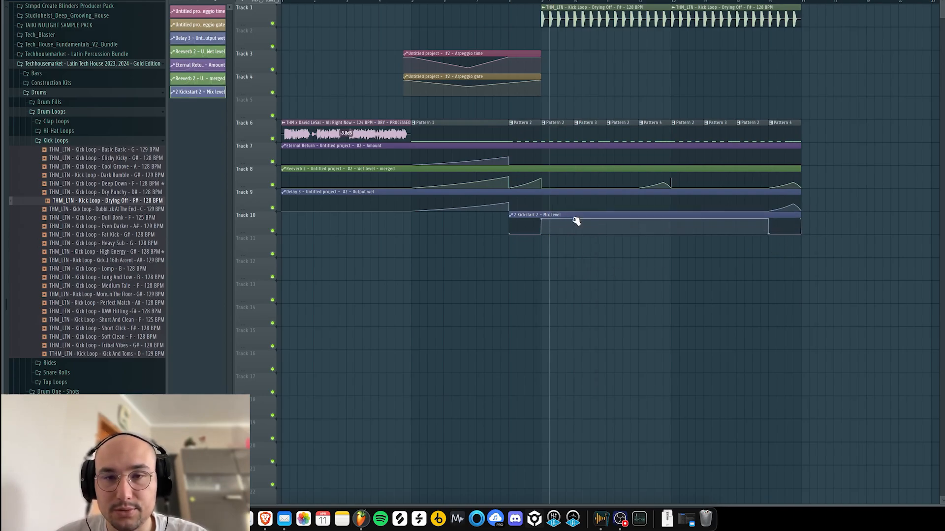
- Slice a short zero-level piece off the start of the Kickstart 2 mix clip and copy it to the song start
left_click(525, 228, "shift")
left_click_drag(519, 217, 292, 225)
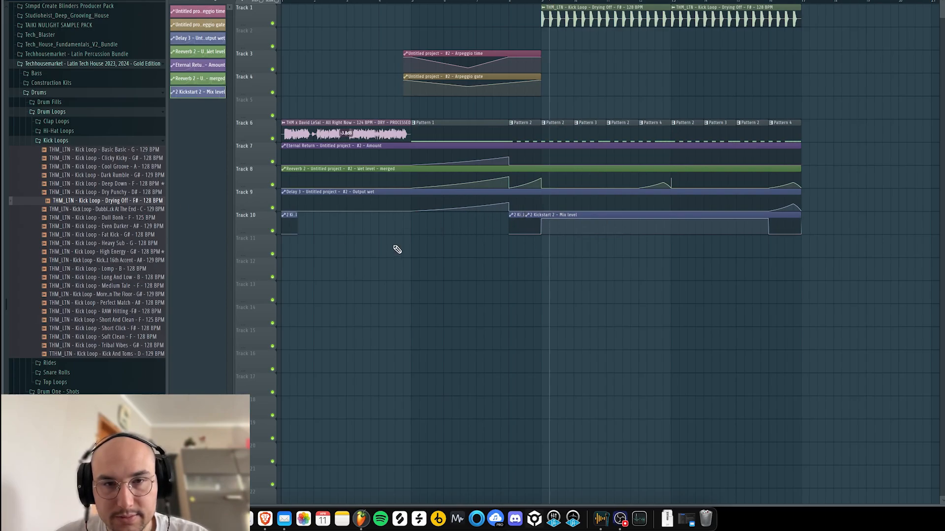
- Place the Clap Loop - Dynamic Layer on Track 2 at the first kick loop and time-stretch it to match the kick loop's length
left_click(56, 121)
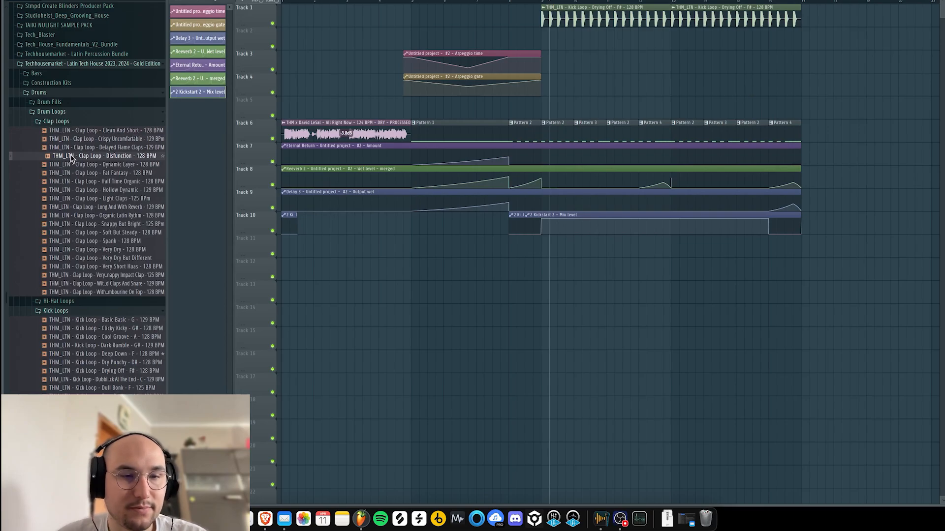
left_click_drag(180, 143, 552, 37)
key("space")
left_click_drag(396, 116, 396, 105)
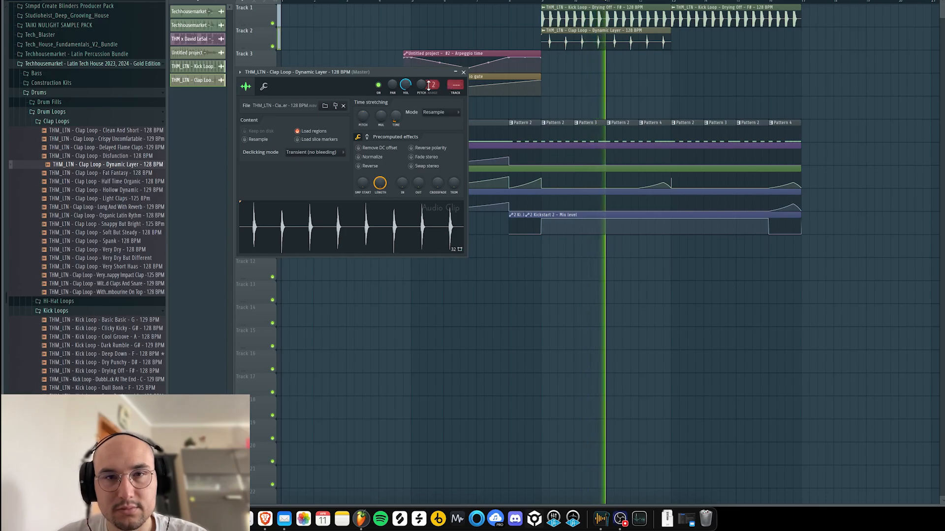
left_click(463, 72)
- Duplicate the clap loop on Track 2 so it runs under the second kick loop and stop playback
left_click(596, 45, "super")
key("super+b")
key("super+d")
key("space")
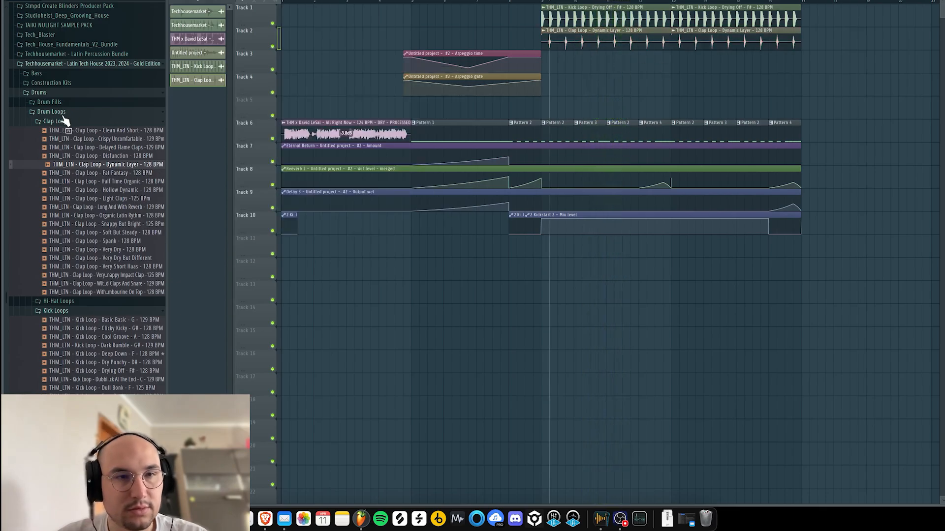
- Place the Hat Loop - 16th Swing on Track 5 at the first kick loop and time-stretch it to the kick loop's length
left_click(57, 122)
left_click(59, 131)
left_click(67, 158)
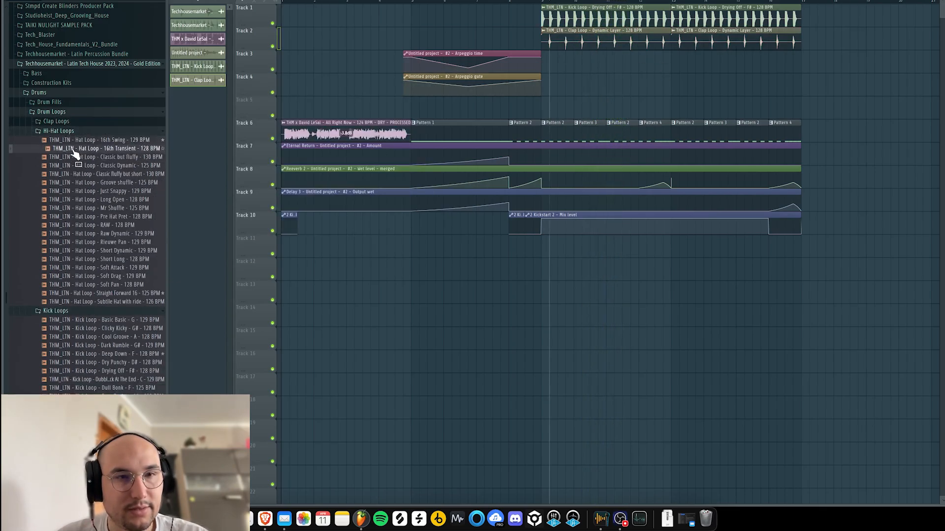
left_click_drag(708, 96, 562, 110)
double_click(562, 111)
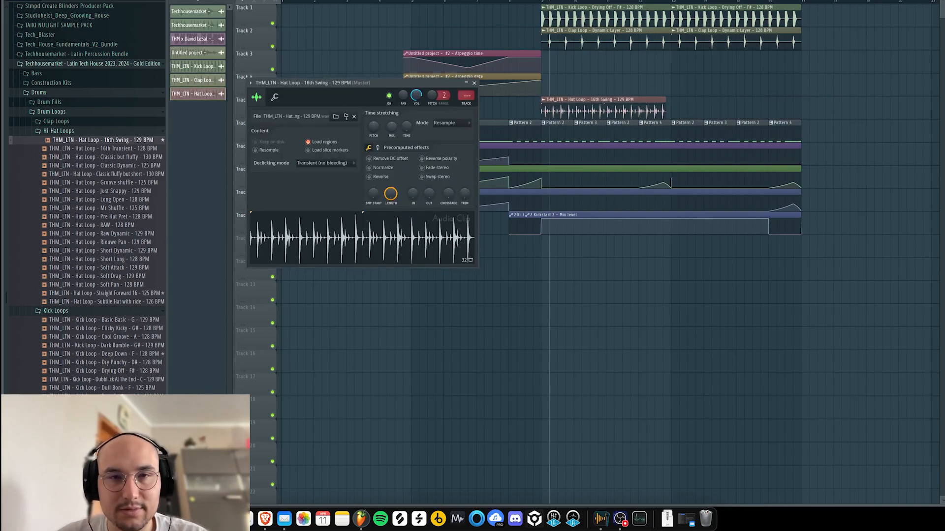
mouse_move(403, 128)
left_mouse_down()
mouse_move(403, 118)
mouse_move(404, 126)
left_mouse_up()
- Duplicate the 16th Swing hat loop on Track 5 under the second kick loop during playback
key("space")
left_click(681, 109)
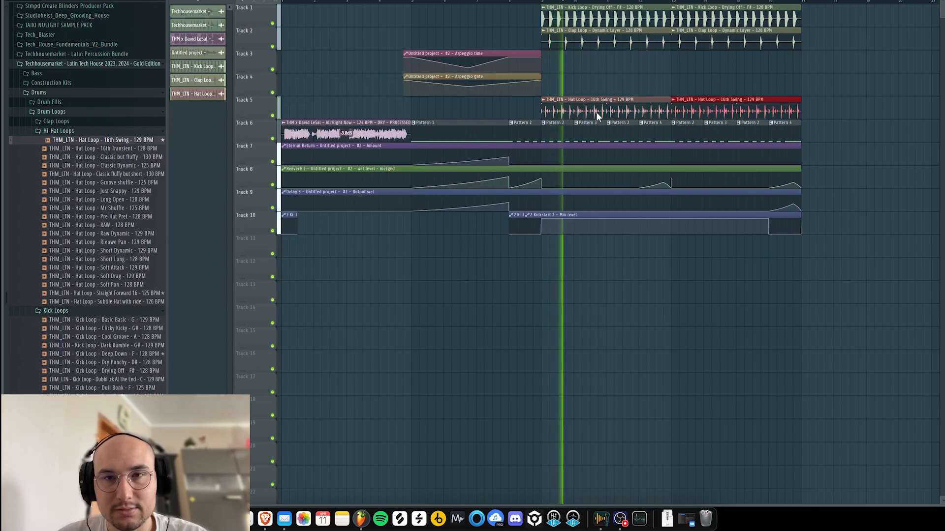
- Place the Hat Loop - Just Snappy on Track 3 at the first kick loop and time-stretch it to the kick loop's length
scroll(685, 91, "down", 2)
left_click_drag(98, 190, 462, 63)
left_click_drag(331, 51, 332, 46)
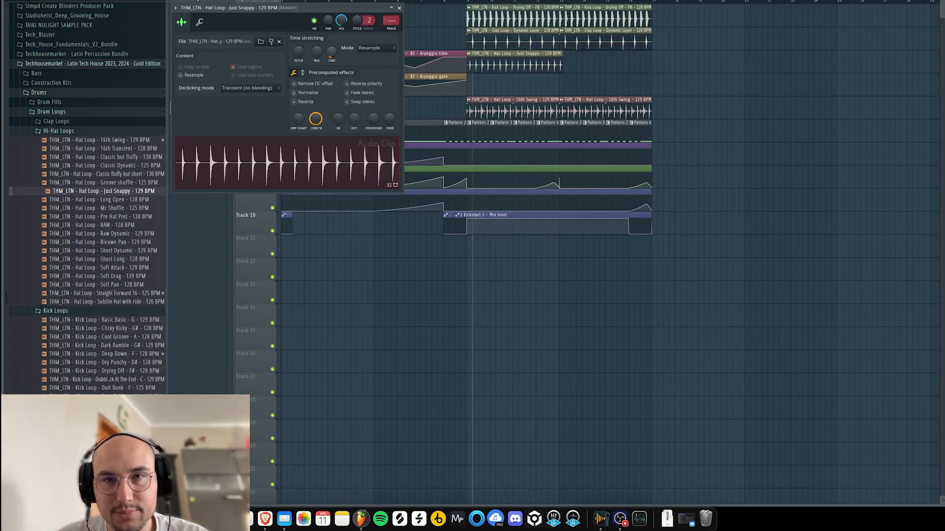
key("Escape")
- Duplicate the Just Snappy hat loop under the second kick loop, move both copies to Track 4 and play them briefly
left_click_drag(586, 70, 535, 73)
key("super+b")
left_click_drag(627, 78, 544, 87)
key("space")
left_click(541, 70)
key("space")
- Set the Just Snappy hat loop's time-stretching mode to Auto and adjust its stretch pitch while playing it
double_click(552, 86)
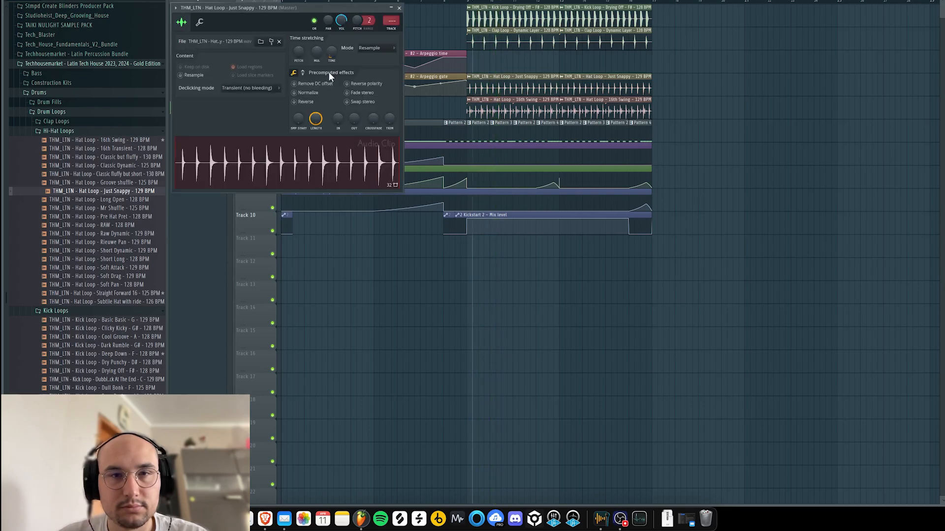
key("space")
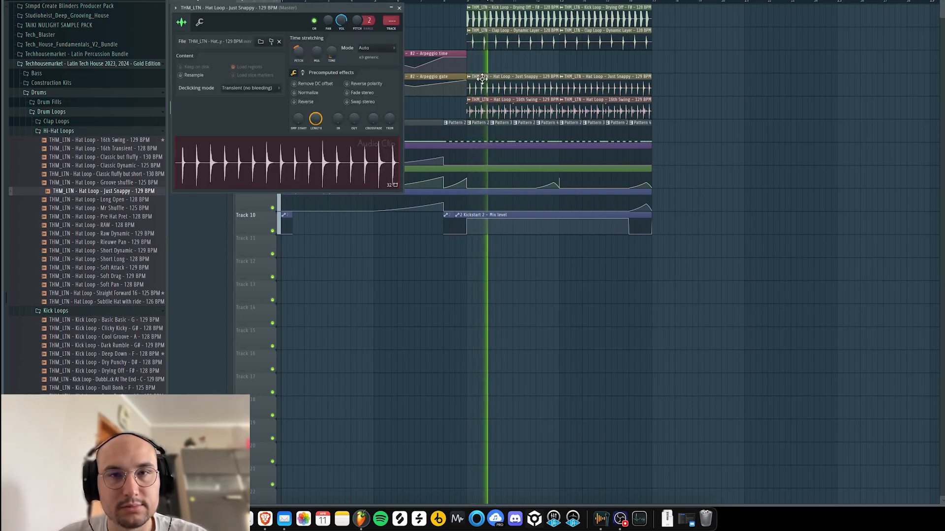
key("Escape")
scroll(556, 70, "up", 1)
key("space")
- Place the Hat Loop - Mr Shuffle on Track 11 at the first kick loop, time-stretch it and duplicate it under the second kick loop
left_click(146, 209)
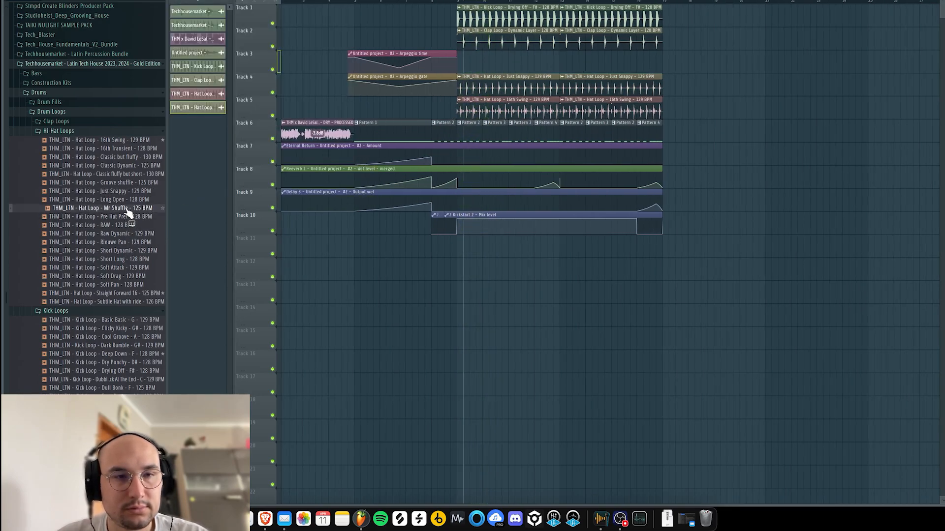
left_click_drag(127, 212, 467, 243)
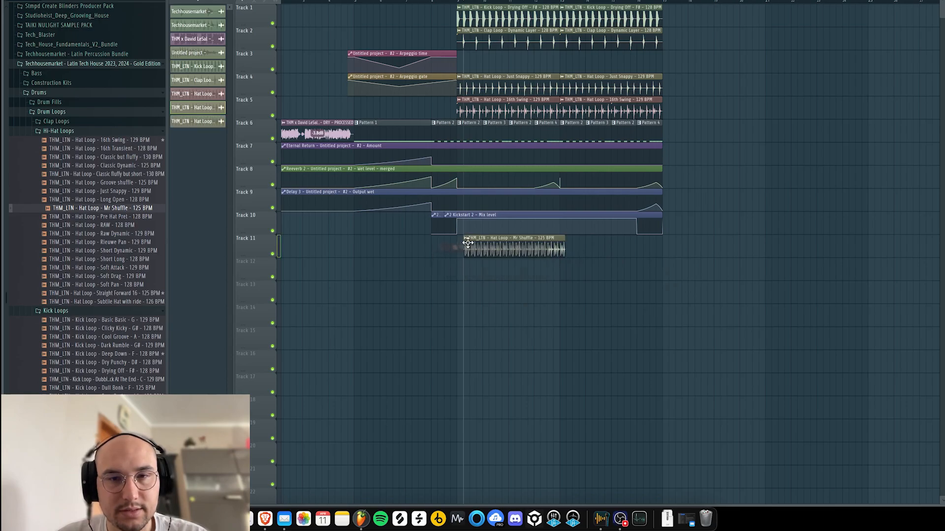
double_click(463, 244)
key("space")
left_click_drag(348, 60, 348, 45)
key("Escape")
left_click(544, 249, "super")
key("super+b")
left_click_drag(607, 244, 515, 250)
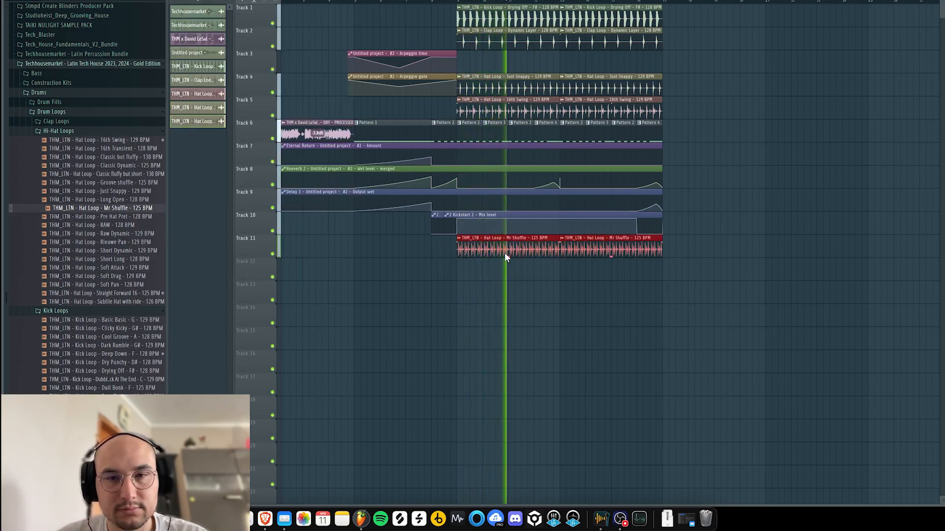
- Replace both Track 11 clips with the Hat Loop - RAW sample, time-stretch it to the kick loop's length and play it
key("space")
left_click(118, 225)
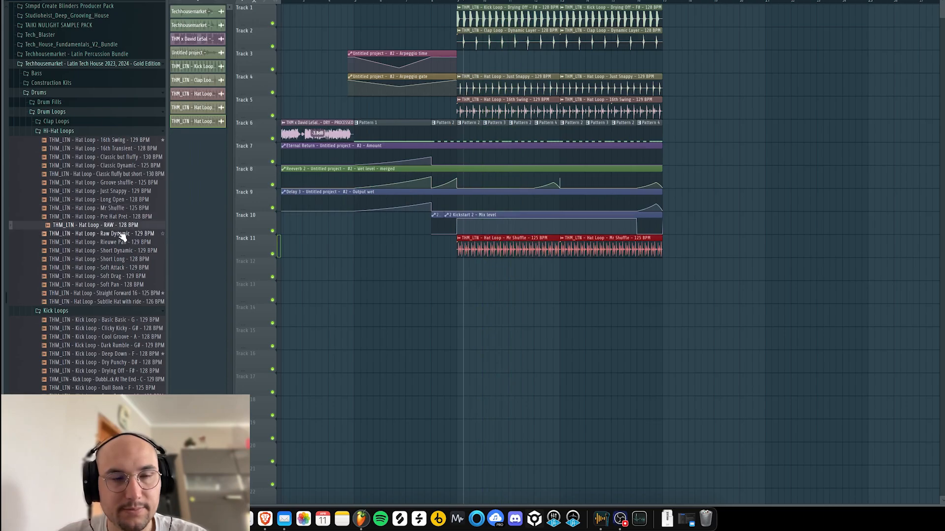
left_click_drag(563, 234, 552, 250)
key("space")
double_click(525, 240)
key("space")
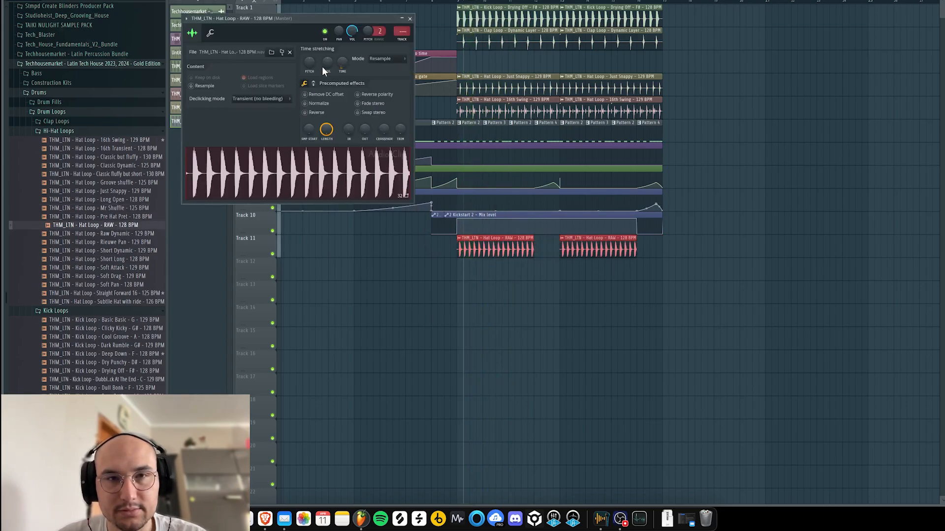
left_click_drag(343, 63, 342, 53)
key("space")
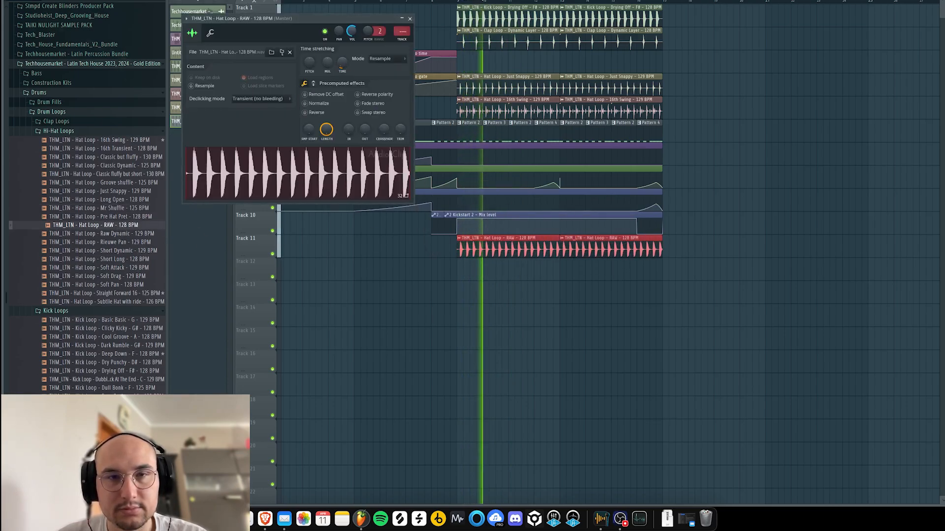
left_click(409, 18)
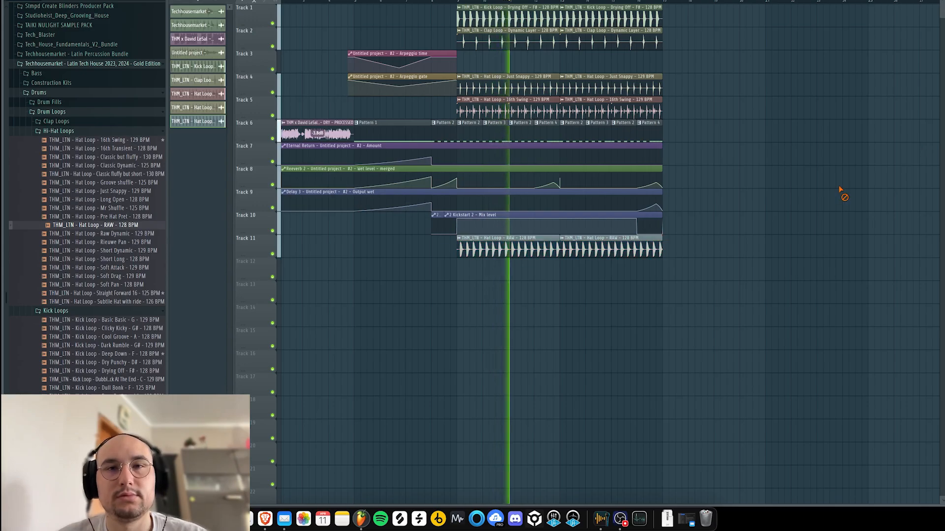
- Gather the Just Snappy and 16th Swing hat loops directly under the RAW loop and move the three hat tracks up to Tracks 6–8
left_click_drag(475, 51, 670, 120)
key("space")
left_click_drag(641, 89, 647, 275)
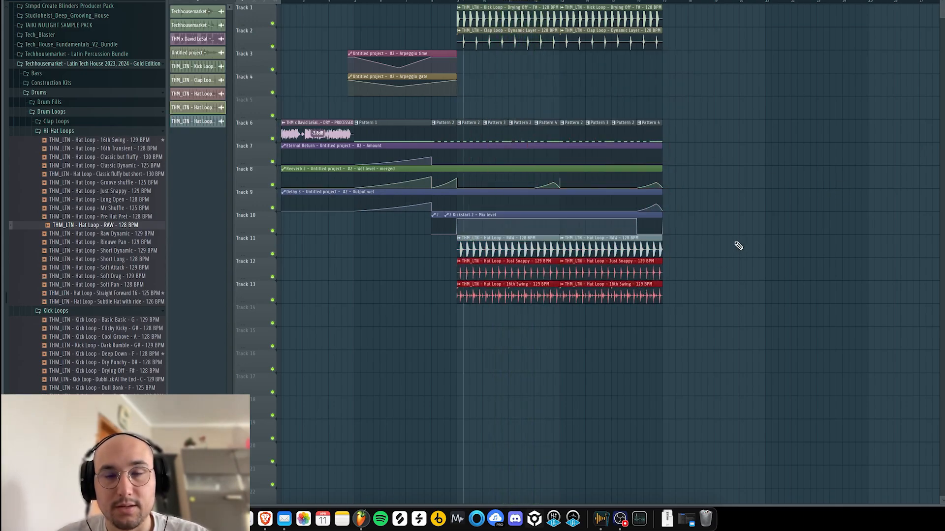
right_click(417, 298)
left_click_drag(265, 245, 267, 130)
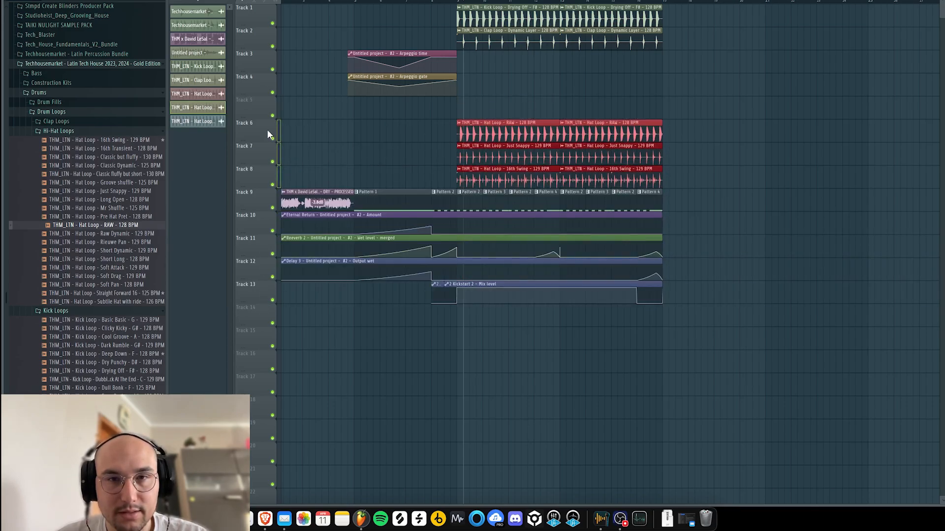
- Create a new empty Pattern 5 and place it on Track 5 at the start of the first kick loop
right_click(575, 96)
left_click(279, 105)
left_click(370, 0)
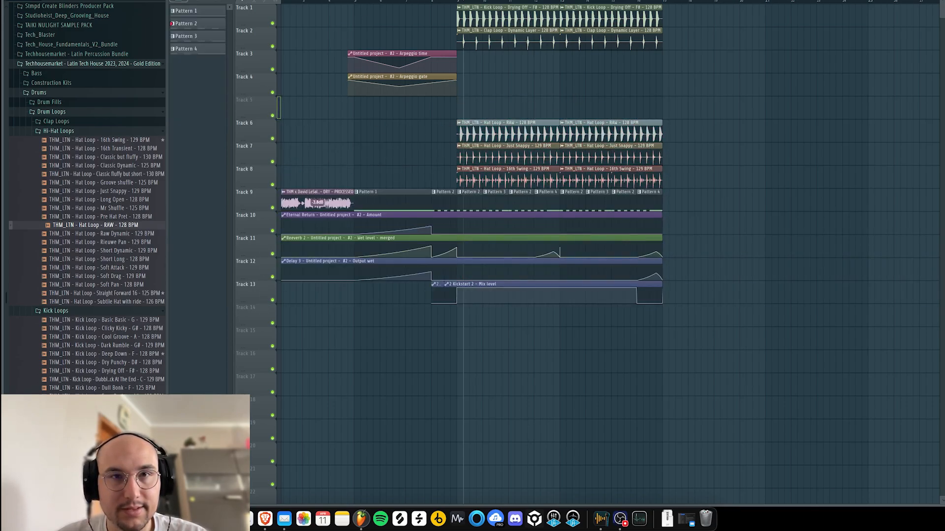
left_click(413, 0)
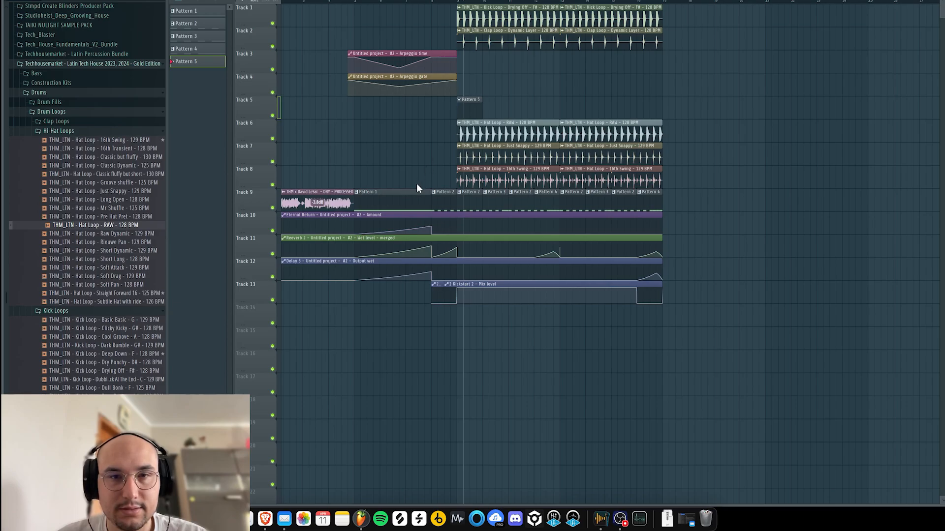
- Open the vocal clip's settings and locate its source sample in the browser's All Right Now folder
scroll(362, 200, "up", 5)
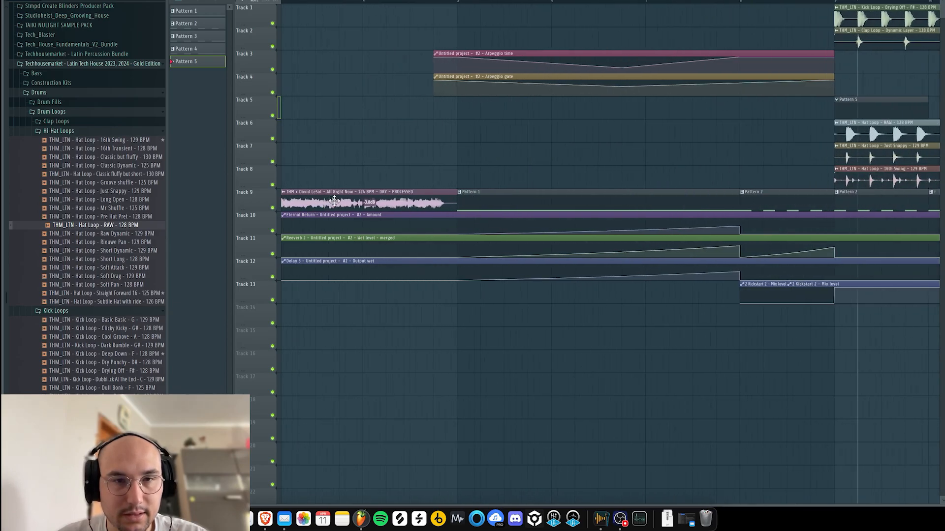
double_click(334, 201)
left_click_drag(302, 194, 118, 167)
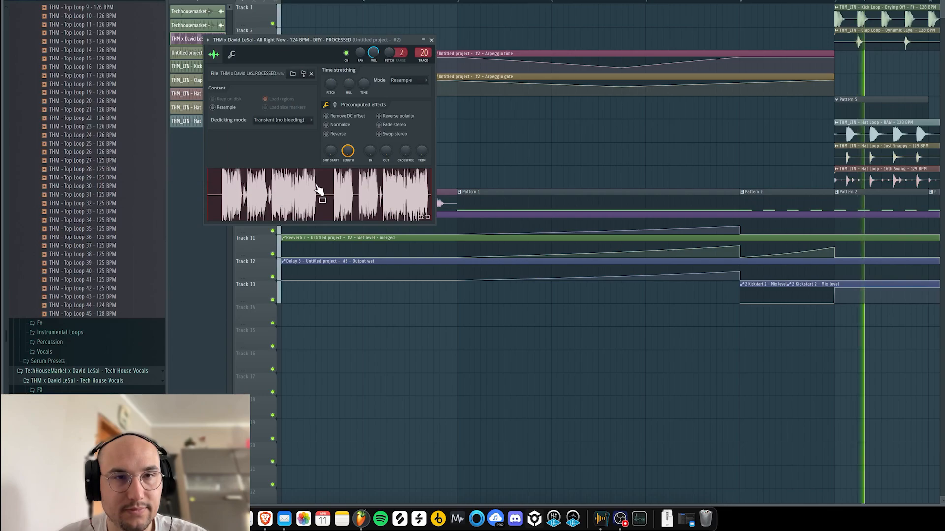
scroll(128, 335, "down", 5)
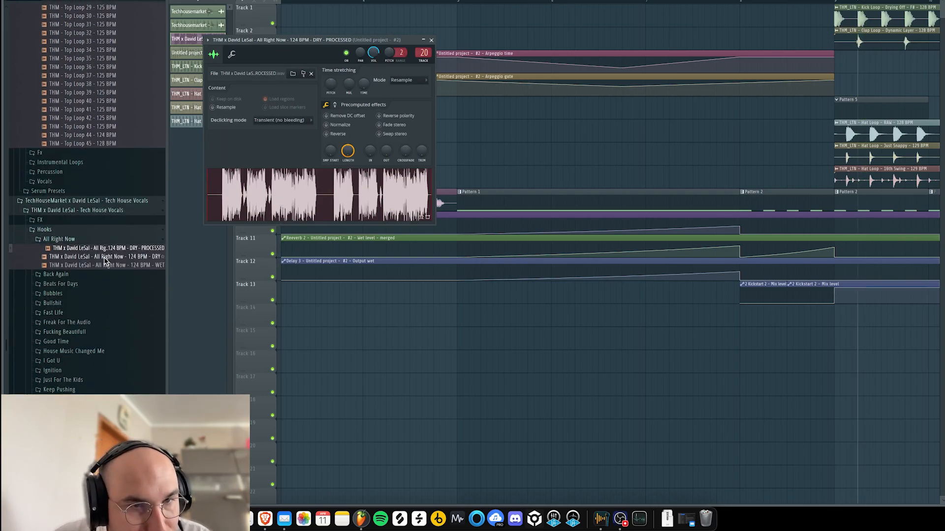
key("Escape")
- Open Pattern 3 from Track 9 to check its notes, and return to the playlist
scroll(637, 161, "down", 4)
scroll(742, 200, "up", 3)
double_click(694, 210)
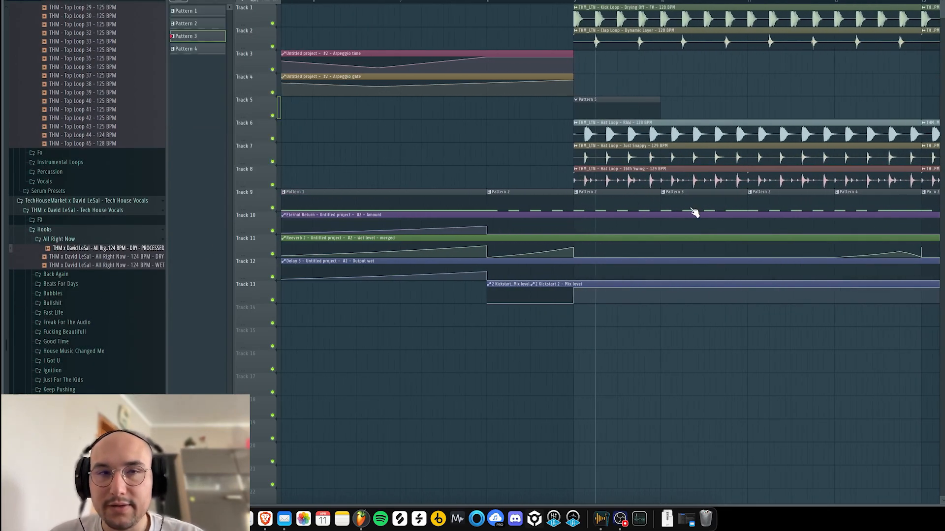
key("Escape")
scroll(477, 142, "down", 5)
scroll(462, 169, "up", 3)
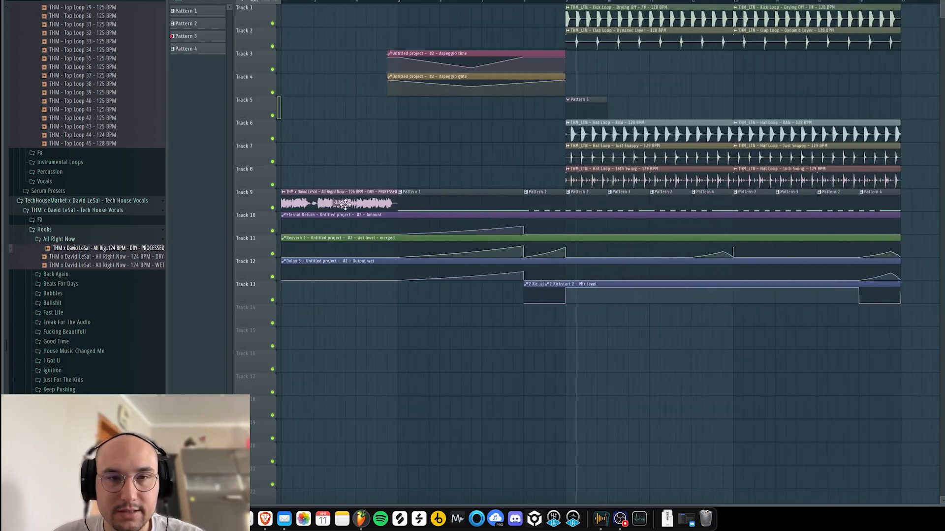
- Place the rendered vocal chop on Track 7 beneath the arpeggio automation and open its sample in the Edison audio editor
left_click(206, 3)
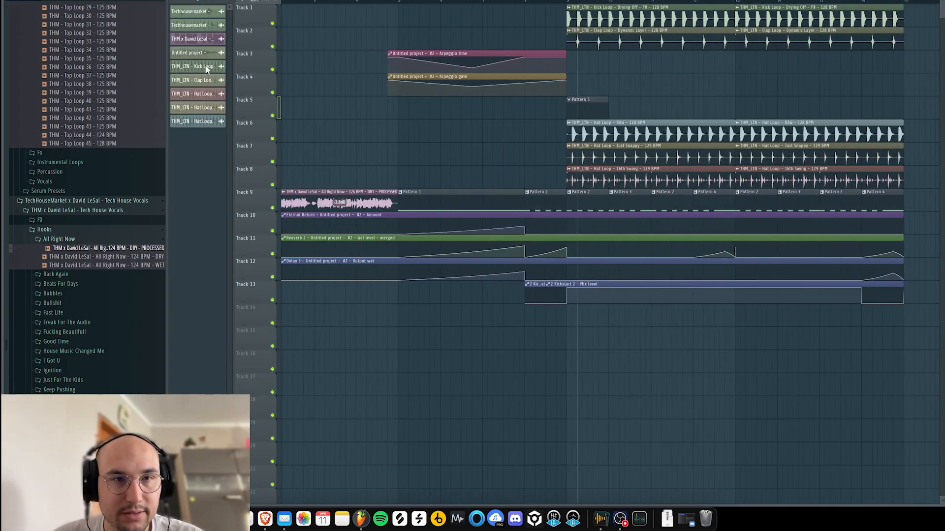
scroll(389, 160, "up", 3)
double_click(399, 155)
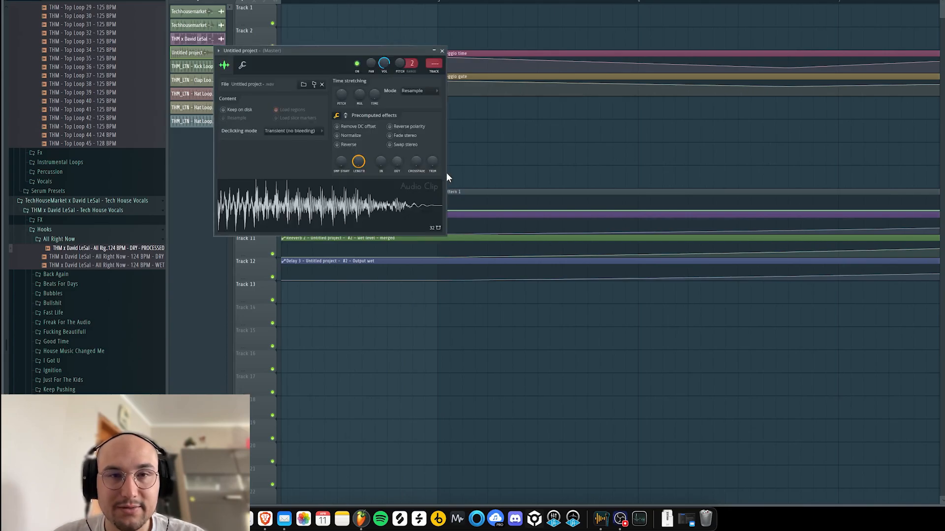
right_click(406, 202)
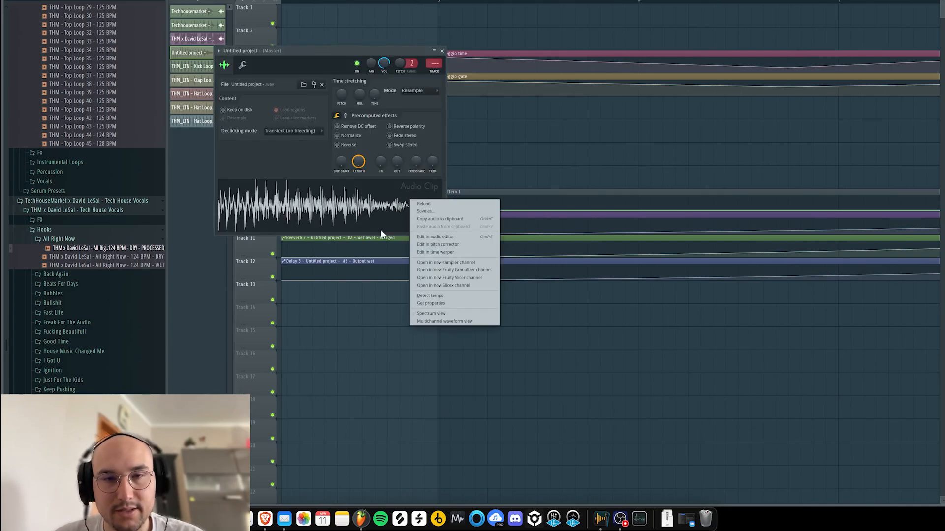
left_click(445, 235)
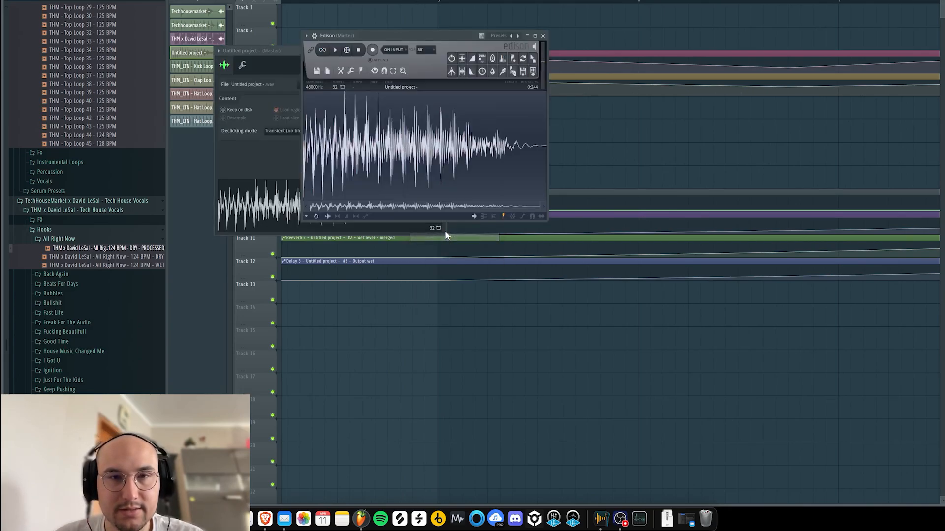
- Detect the pitch regions of the vocal chop in Edison, and close the editor and the clip settings
left_click(360, 72)
left_click(374, 72)
left_click(373, 72)
left_click(359, 72)
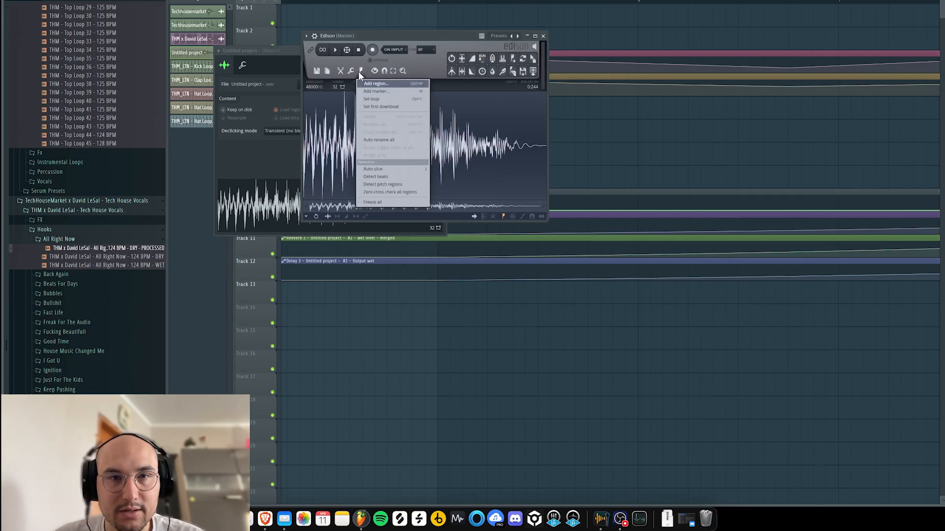
left_click(379, 185)
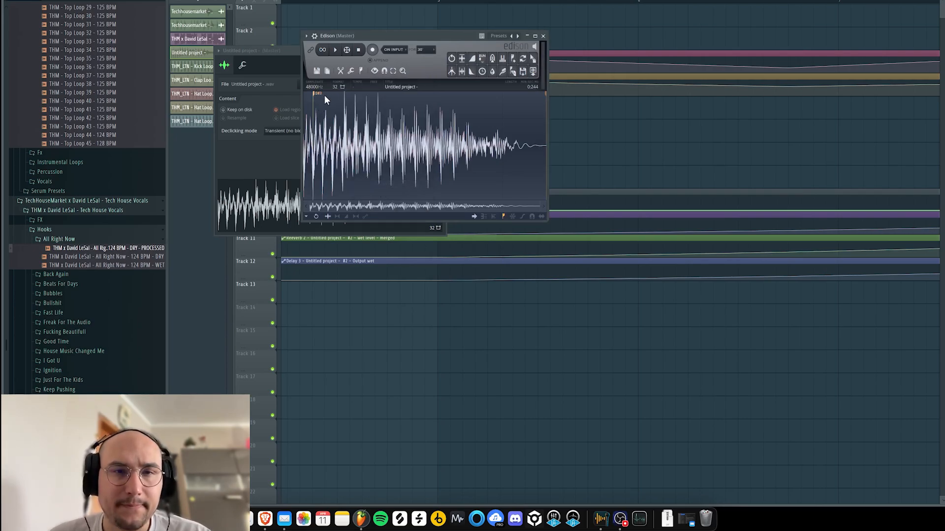
key("Escape")
key("Escape")
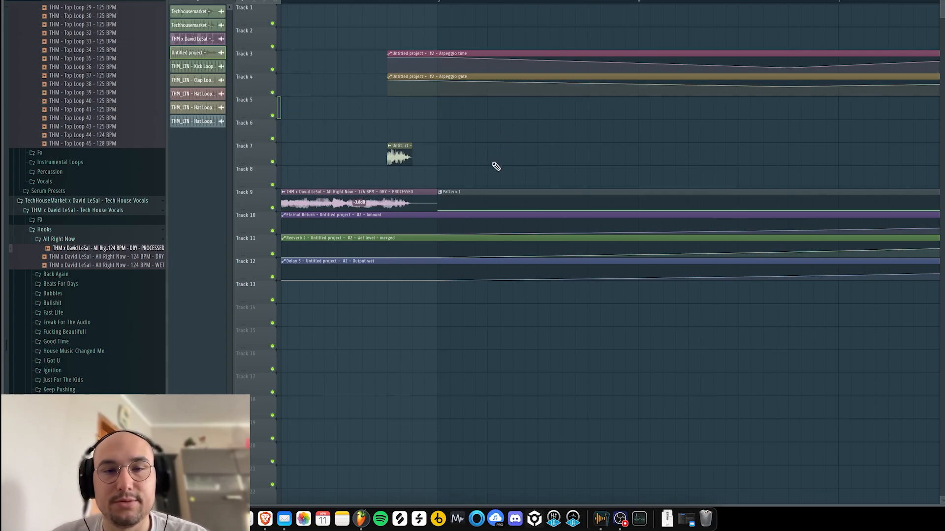
- Open the vocal chop's sampler channel from Pattern 1, set its time-stretching mode to Stretch and return to the playlist
scroll(496, 167, "down", 5)
double_click(541, 202)
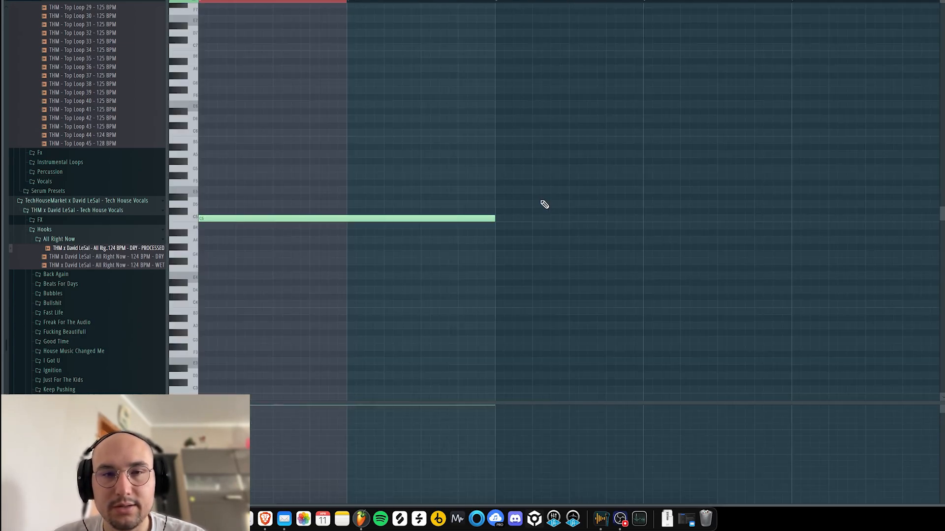
key("F6")
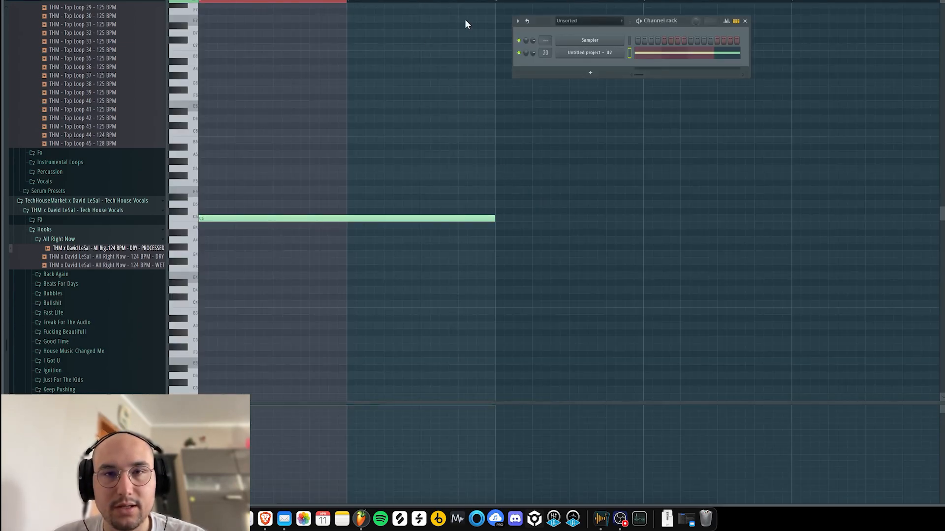
left_click(588, 53)
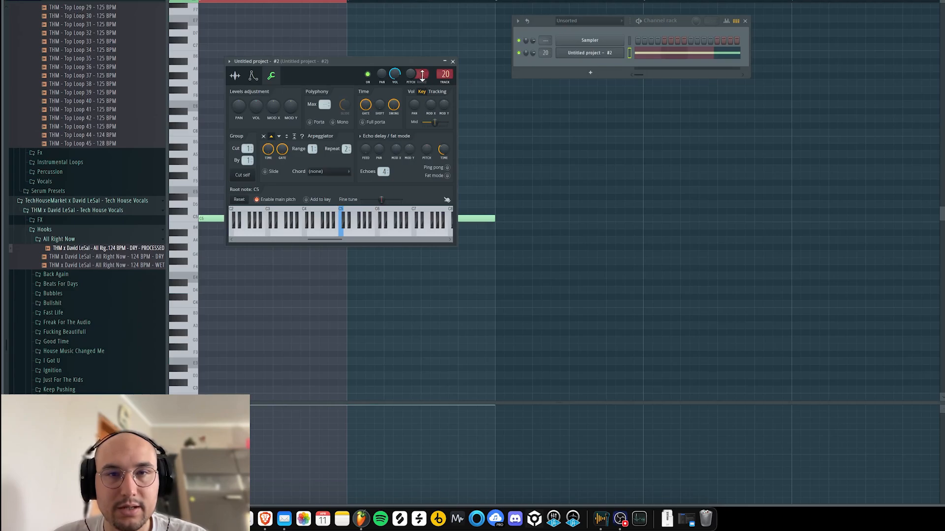
left_click(235, 76)
left_click(418, 102)
left_click(424, 126)
left_click(427, 102)
left_click(423, 133)
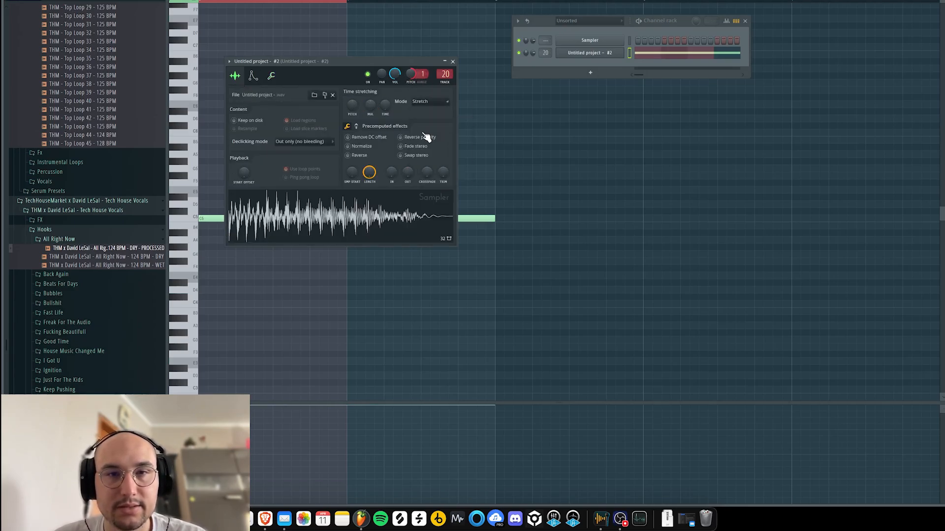
left_click(452, 62)
key("F6")
key("F5")
- Play the transition from the vocal into the arpeggiated chop and remove the extra chop clip from Track 7
left_click(391, 2)
key("space")
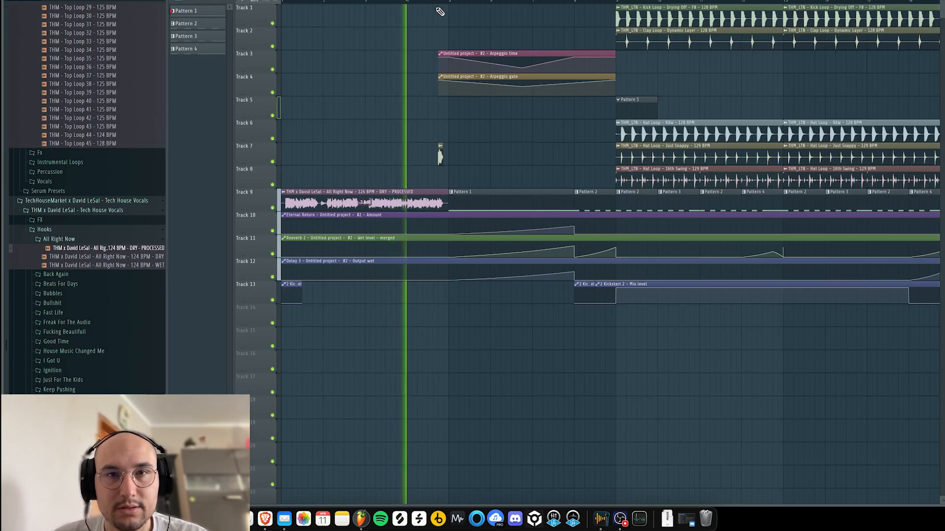
scroll(428, 166, "down", 1)
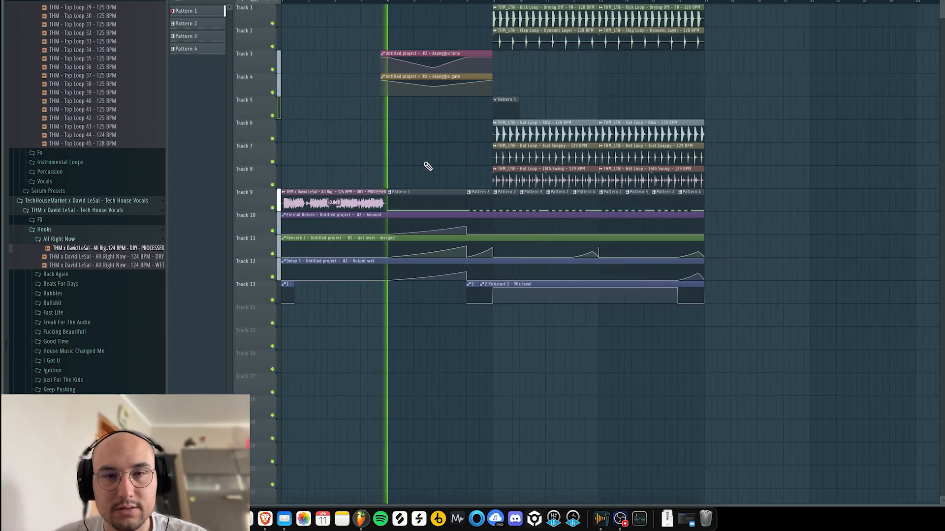
scroll(426, 168, "down", 1)
scroll(377, 188, "up", 3)
key("space")
- Set the Track 9 vocal clip's time-stretching mode to Stretch and play the transition into the arpeggiated chop
double_click(365, 201)
key("F5")
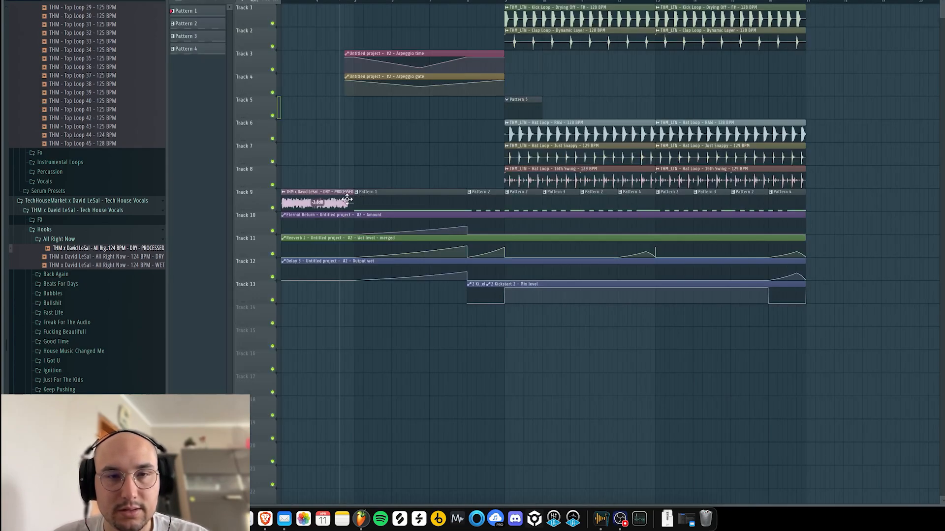
double_click(348, 199)
left_click(408, 80)
left_click(399, 102)
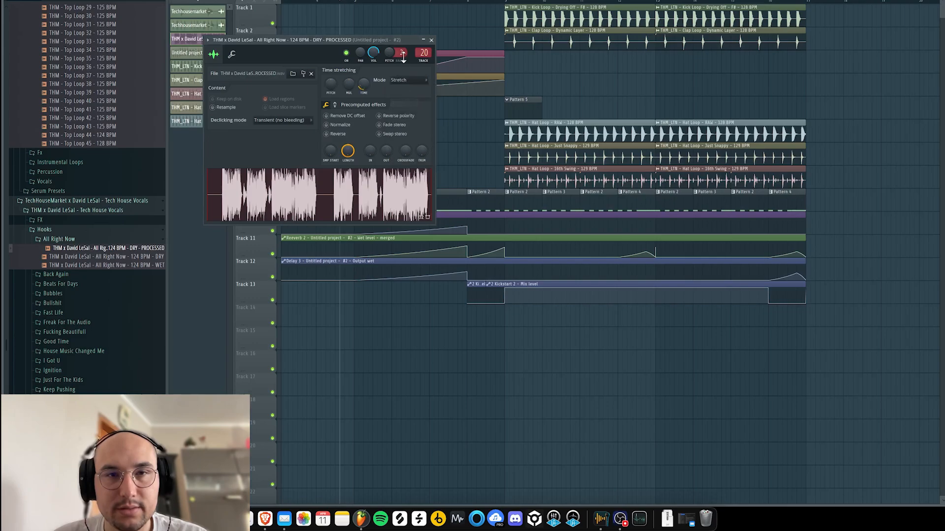
left_click(431, 40)
left_click(325, 2)
key("space")
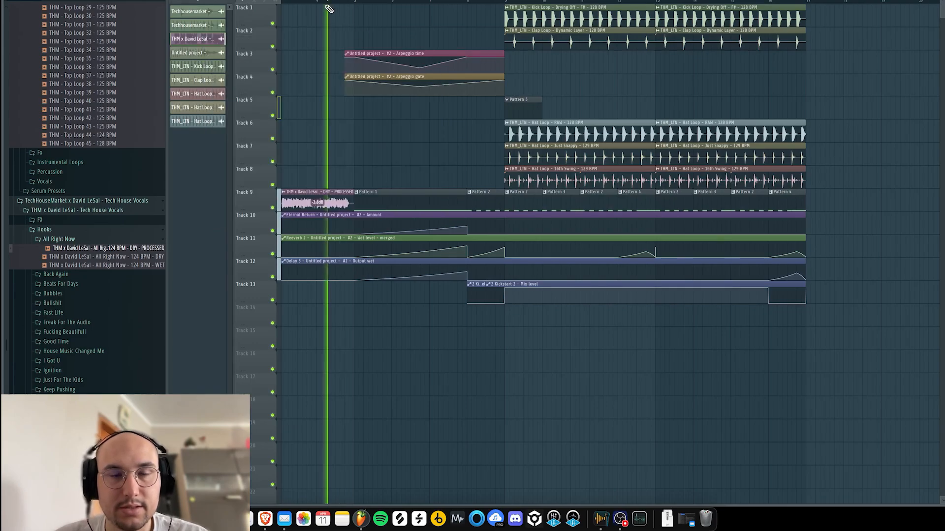
scroll(345, 60, "up", 5)
scroll(378, 138, "down", 3)
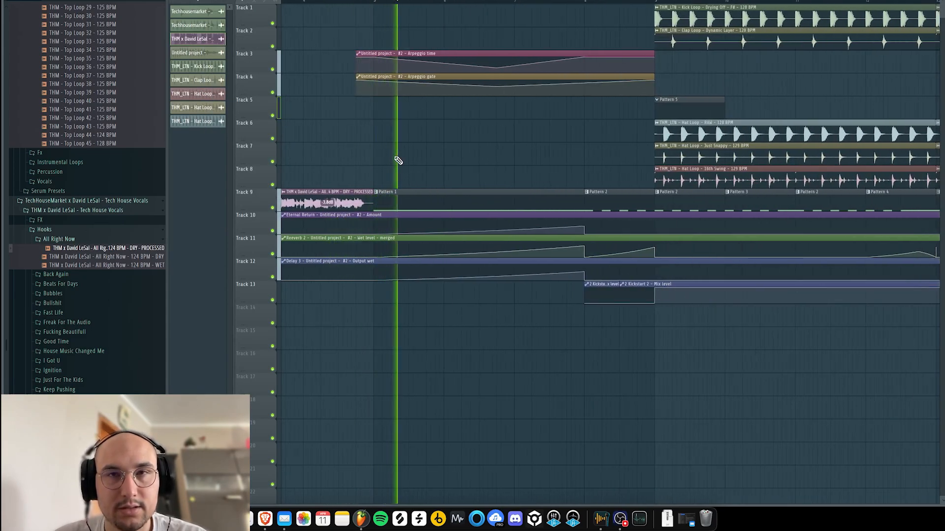
- Repeat the Pattern 5 clip along Track 5 until it spans the full length of the drum loops
scroll(396, 162, "down", 2)
scroll(432, 169, "down", 2)
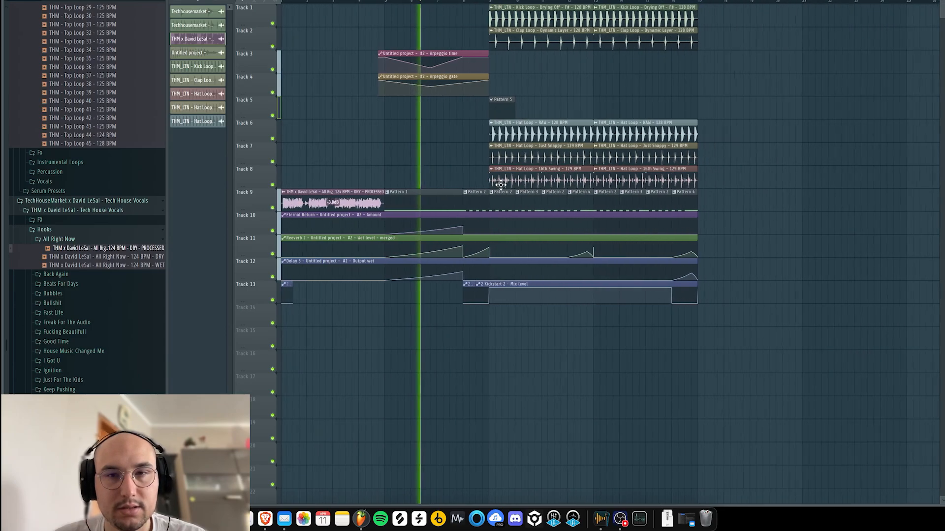
scroll(600, 99, "up", 2)
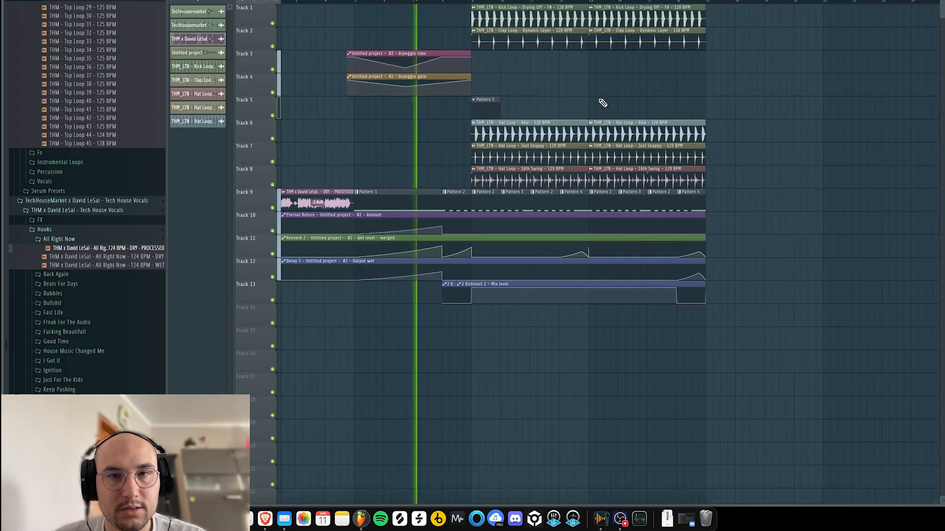
left_click(470, 110)
left_click(461, 109)
key("ctrl+b")
key("ctrl+b")
key("ctrl+b")
key("ctrl+b")
key("ctrl+b")
key("ctrl+b")
key("ctrl+b")
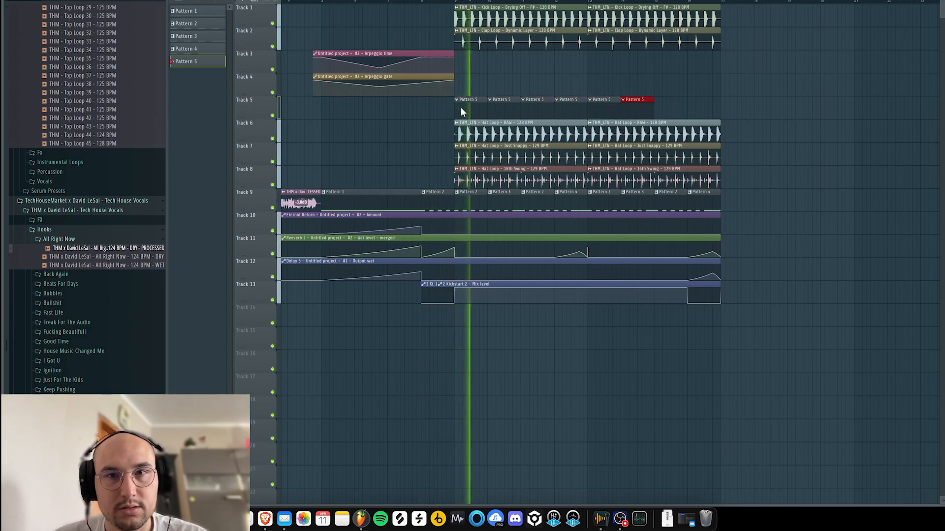
- Replace the RAW hat loop on Track 6 with THM_LTN - Hat Loop - Soft Pan - 128 BPM and play the drum section
double_click(476, 133)
key("space")
left_click_drag(370, 177, 121, 158)
key("space")
key("space")
scroll(121, 274, "up", 20)
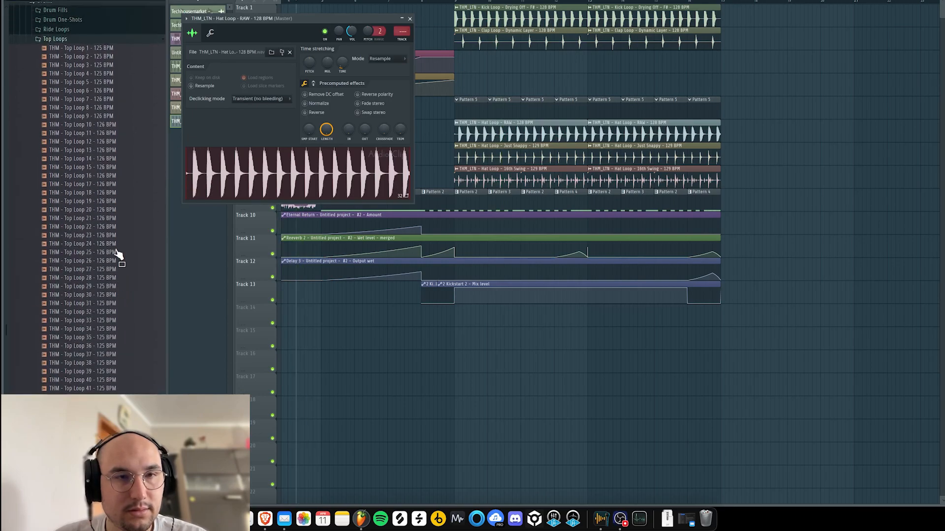
scroll(108, 219, "up", 8)
left_click(133, 67)
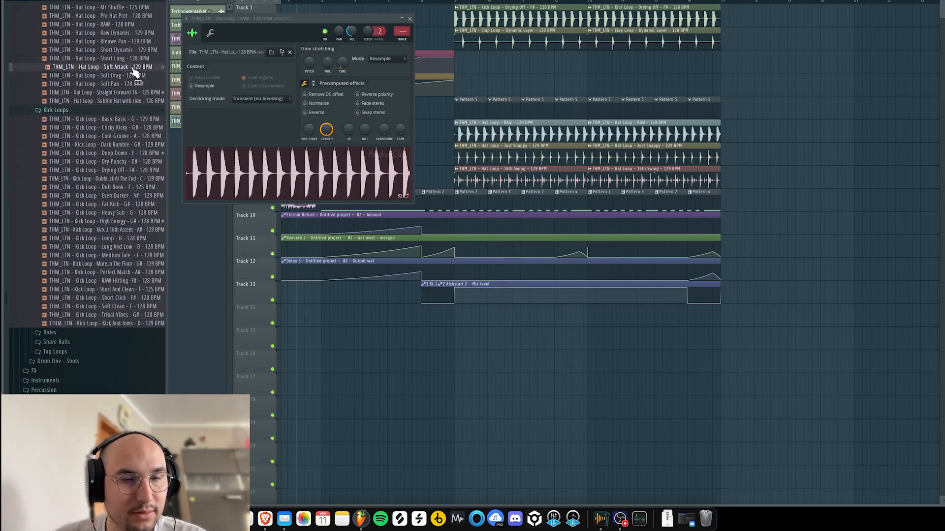
left_click_drag(138, 84, 238, 143)
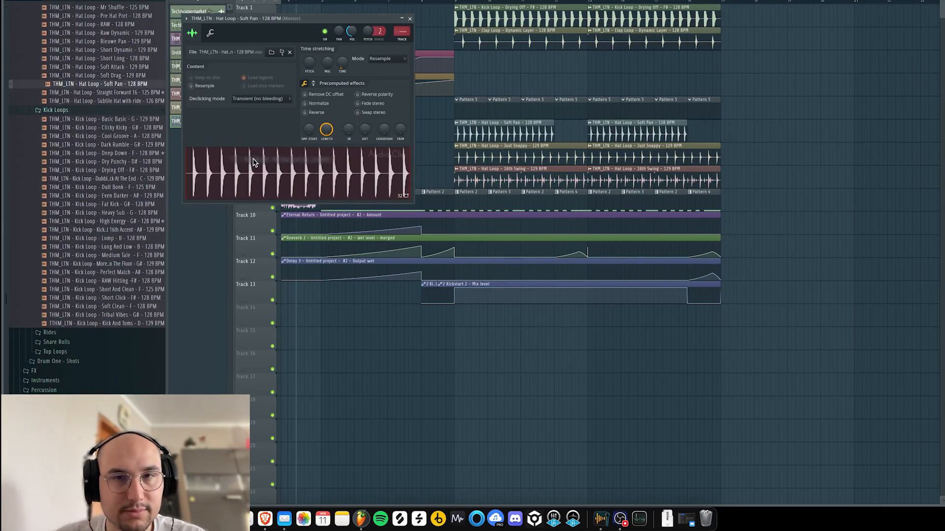
key("space")
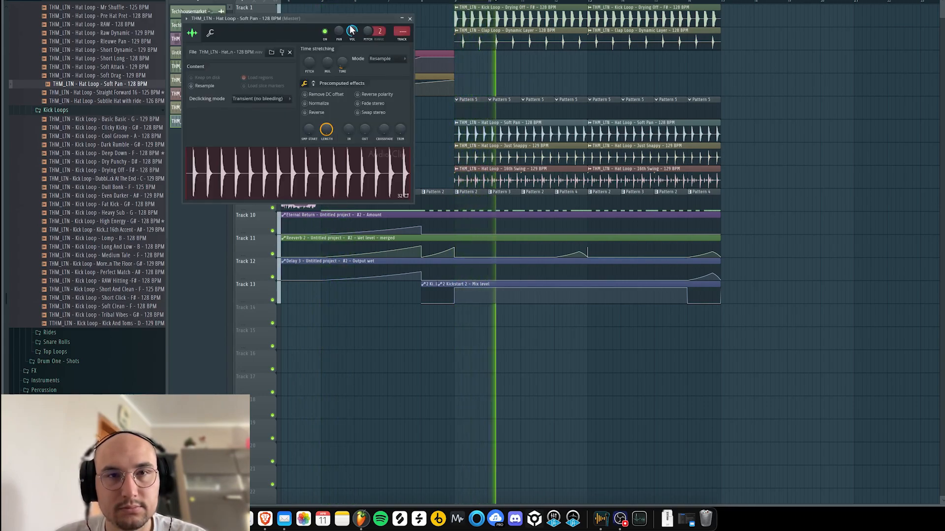
left_click(410, 19)
- Audition the bass one-shots in the Techhousemarket Latin Tech House pack's Bass One - Shots folder
scroll(598, 93, "up", 1)
scroll(599, 93, "up", 2)
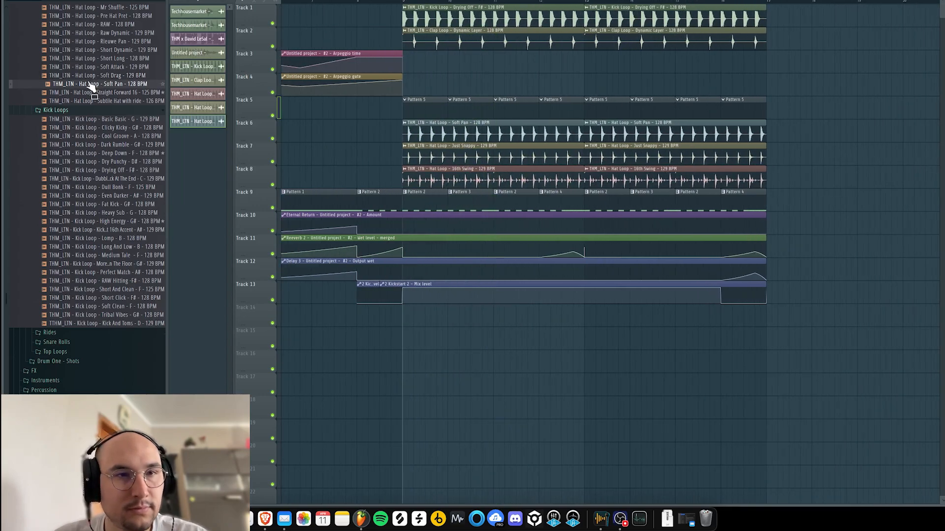
key("space")
scroll(69, 273, "up", 10)
left_click(59, 302)
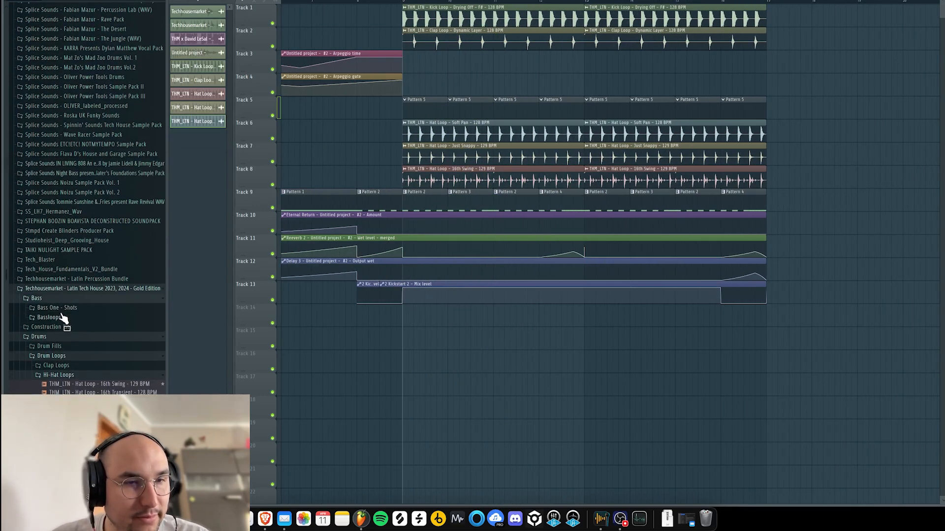
left_click(59, 309)
left_click(71, 342)
left_click(74, 359)
left_click(76, 368)
left_click(87, 376)
left_click(88, 385)
left_click(91, 392)
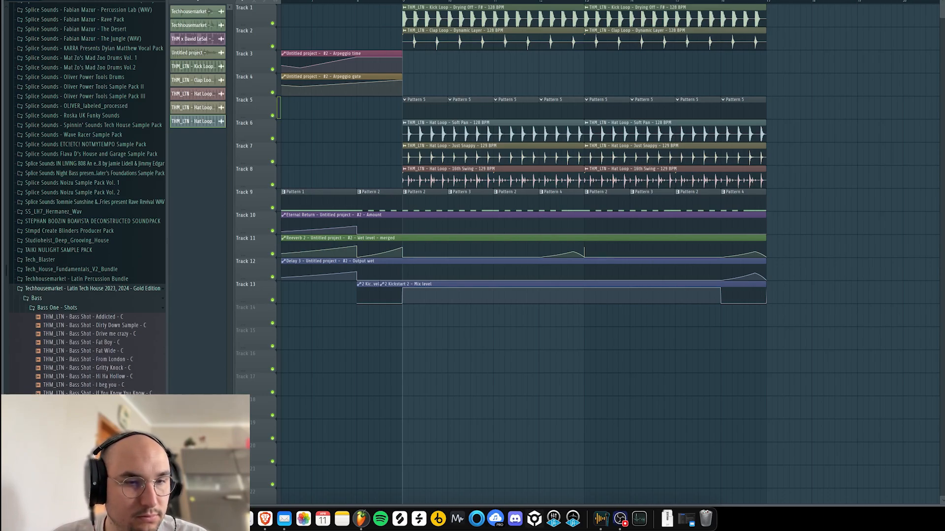
scroll(114, 401, "down", 3)
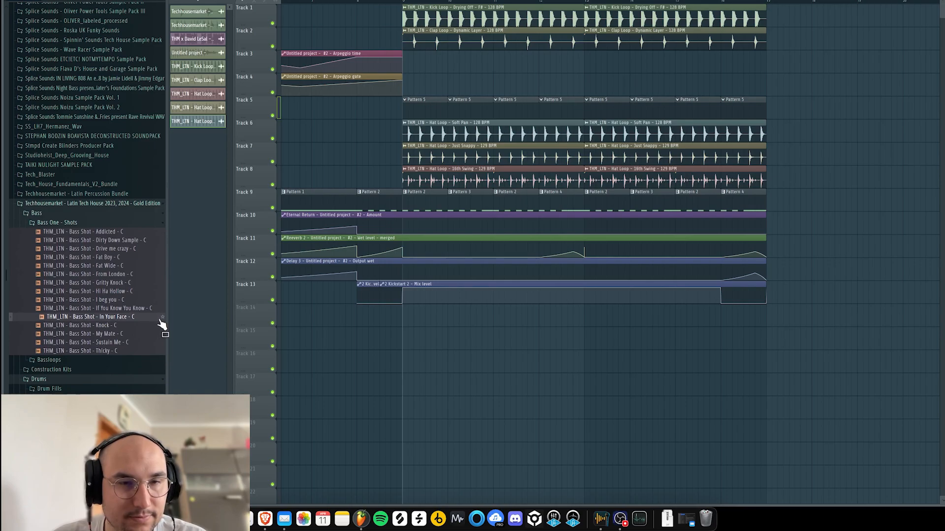
left_click(139, 326)
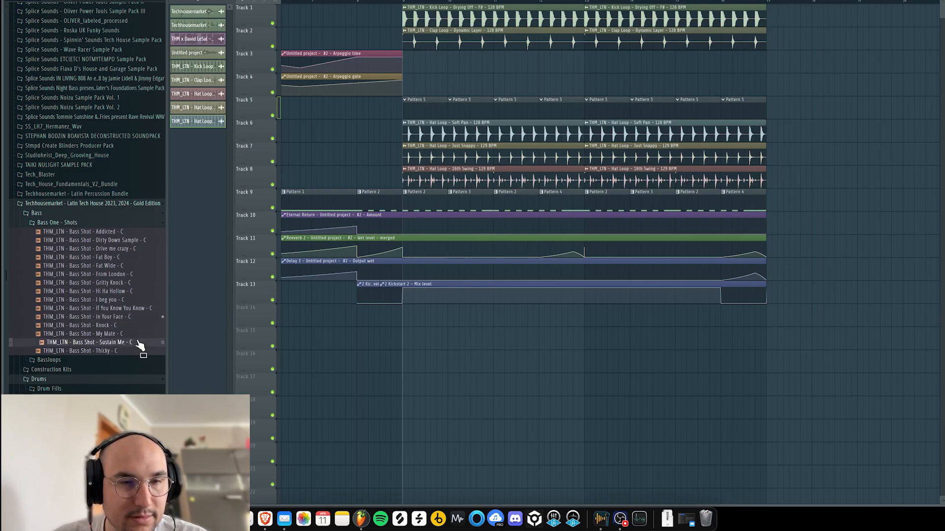
- Load THM_LTN - Bass Shot - Knock - C into a new sampler channel and shape its volume envelope
right_click(136, 330)
left_click(148, 339)
left_click(221, 43)
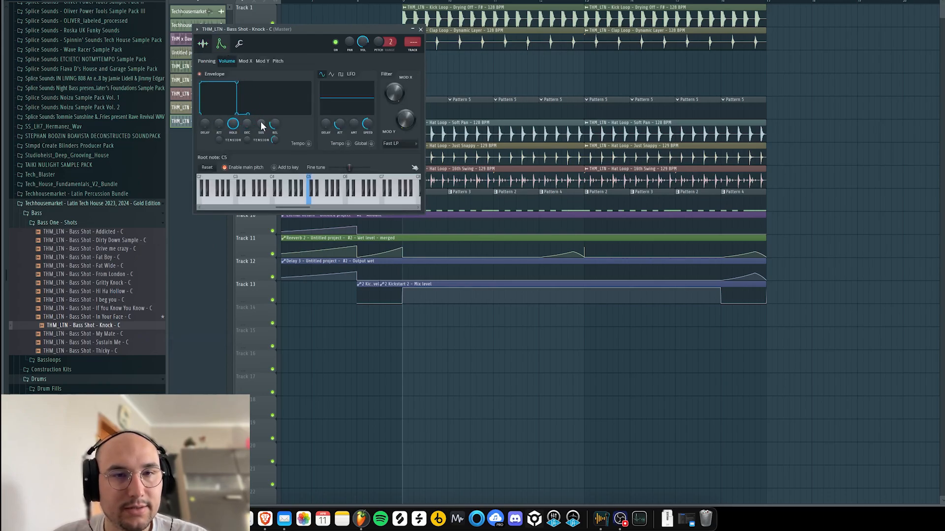
key("Escape")
- Open Pattern 5 and turn on Normalize for the Knock bass channel's sample
double_click(425, 115)
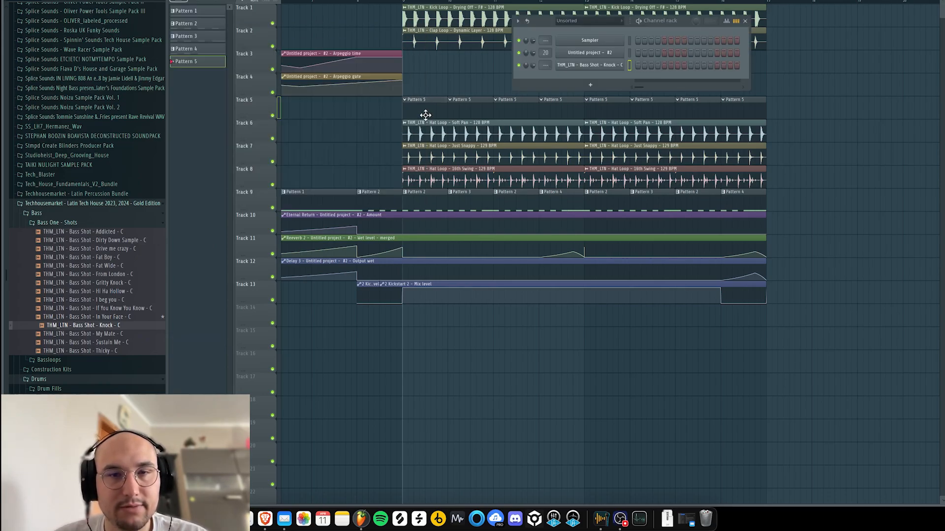
left_click(600, 66)
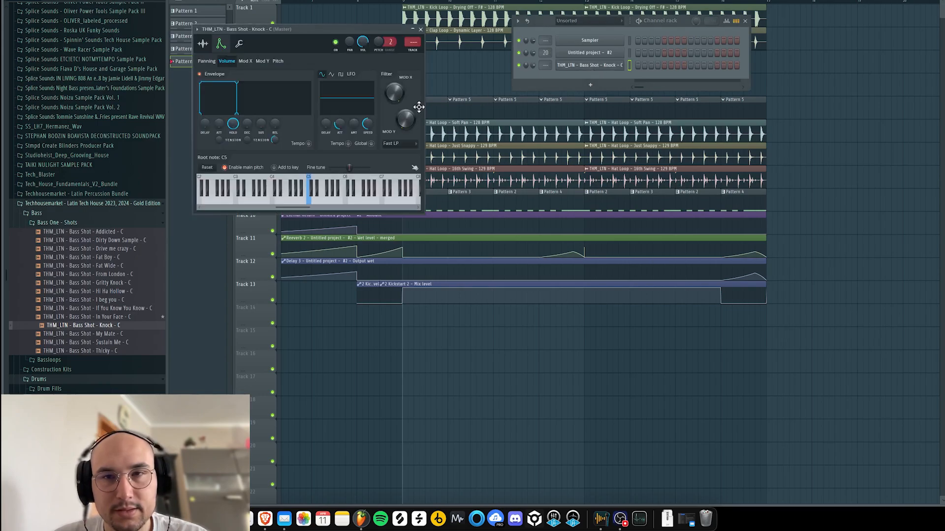
left_click(203, 44)
left_click(316, 114)
left_click(328, 106)
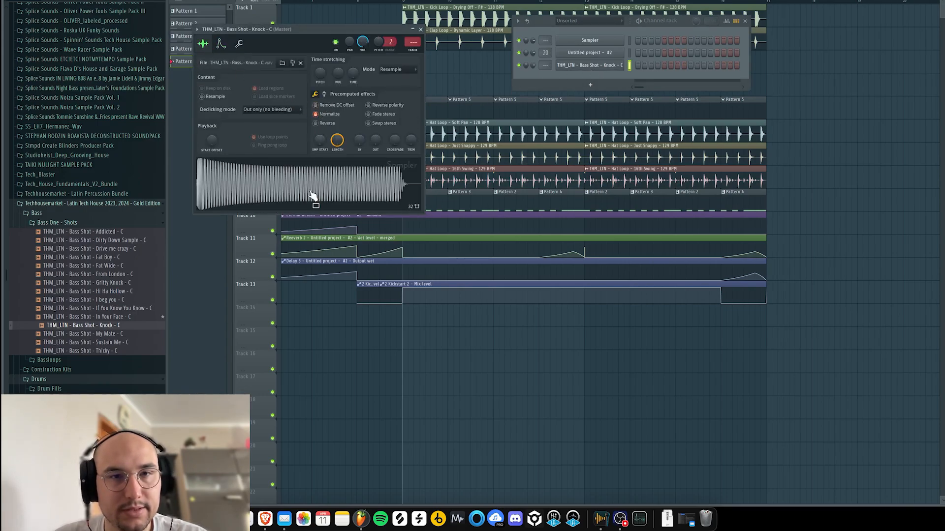
- Add an E4 note for the Knock bass at the start of Pattern 5 and play it with the drums
left_click(592, 67)
right_click(619, 64)
left_click(640, 66)
left_click_drag(243, 119, 191, 267)
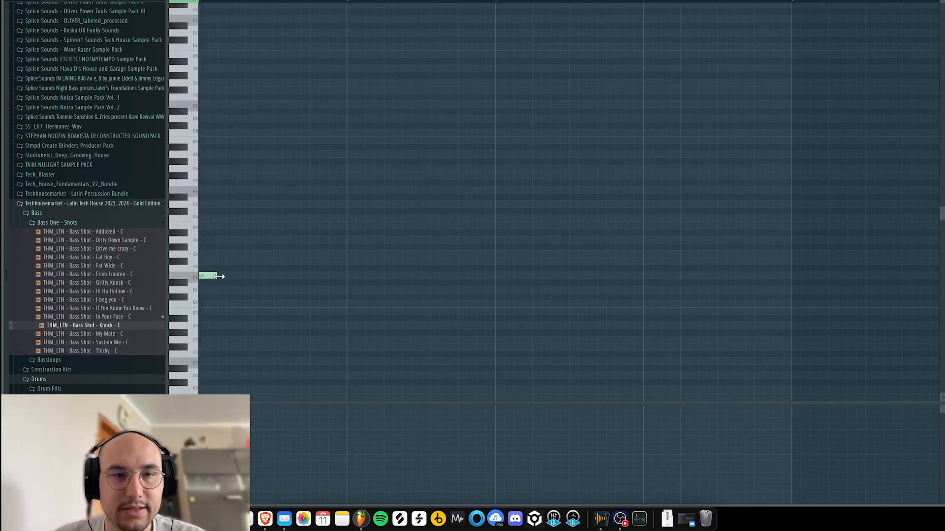
key("Escape")
key("space")
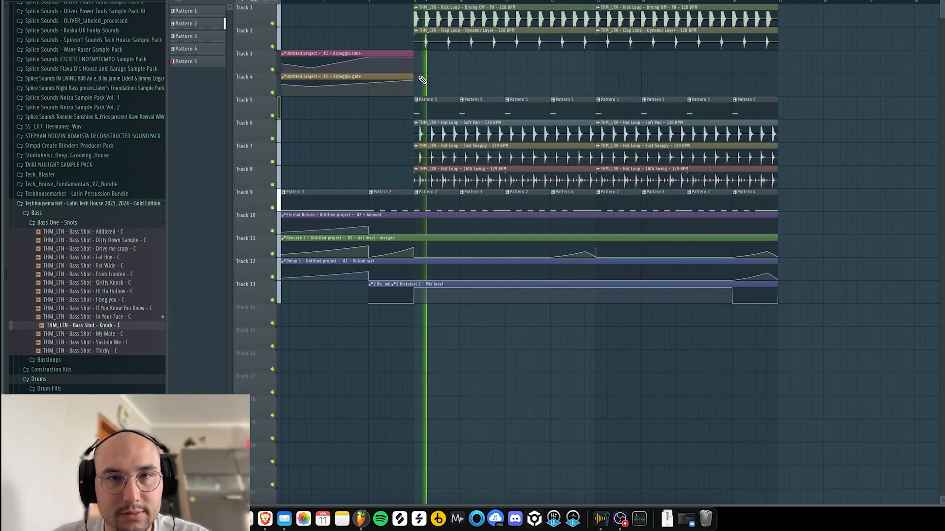
key("space")
- Rework Pattern 5's bass opening into consecutive three-step notes C5, B4 and E4, removing the E4 at the start
double_click(426, 106)
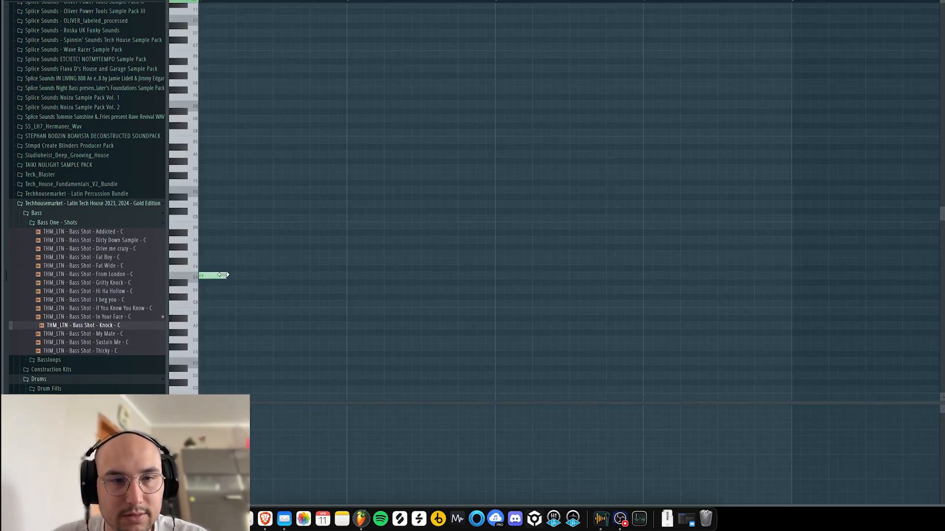
double_click(224, 275)
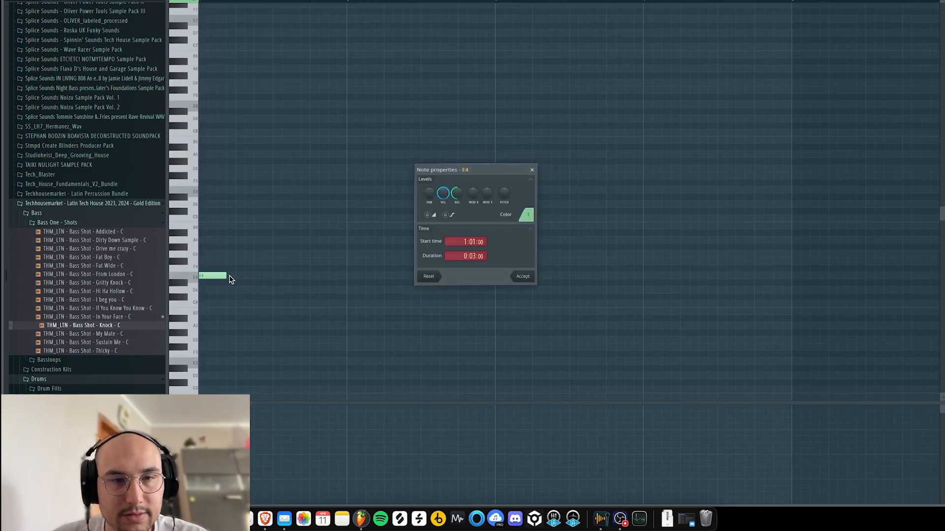
left_click(522, 276)
left_click_drag(223, 245, 191, 226)
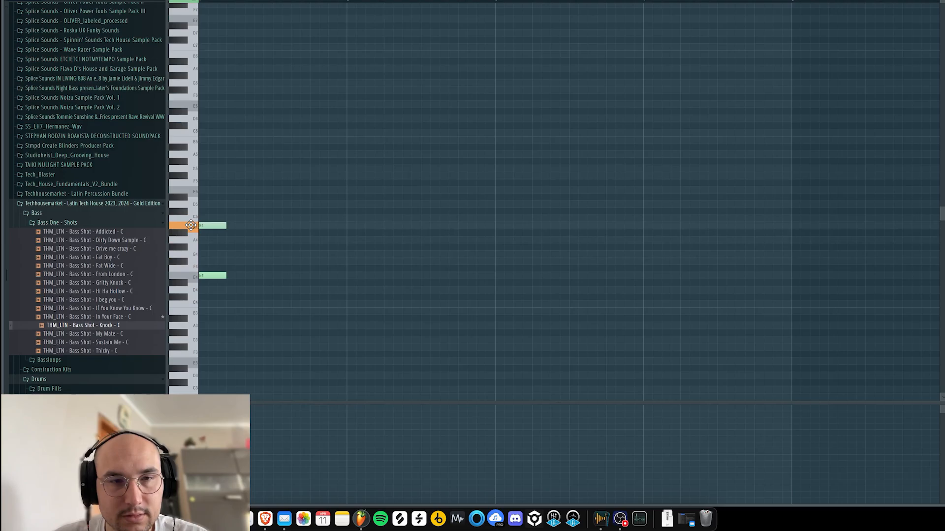
left_click(226, 217)
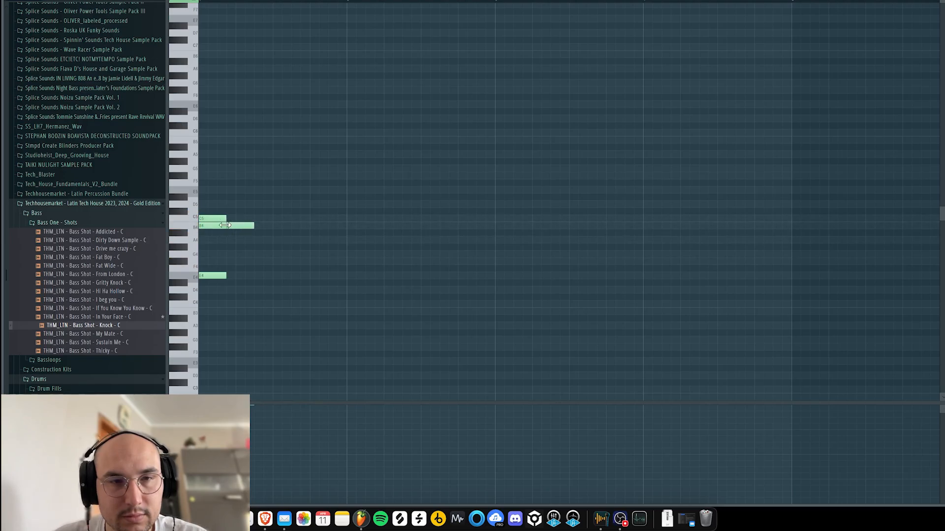
left_click(265, 269)
left_click_drag(258, 275, 251, 278)
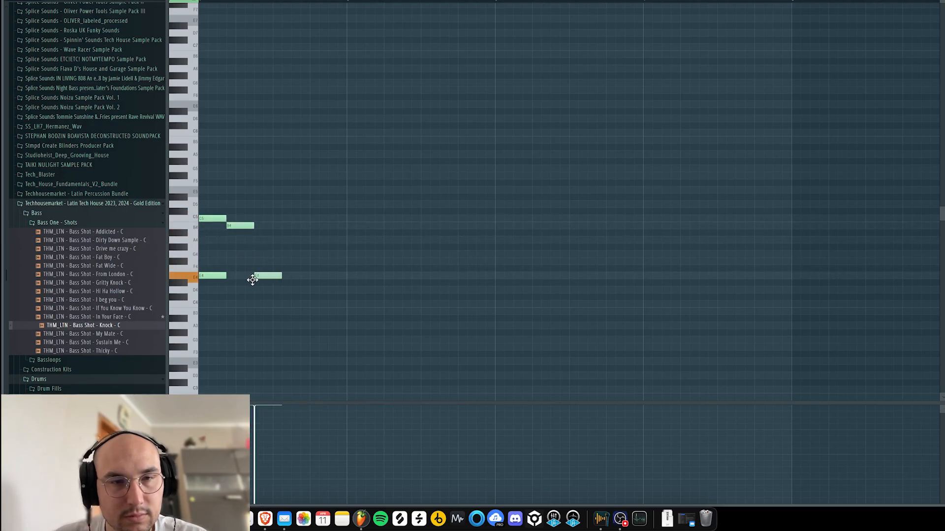
right_click(218, 276)
- Extend the bassline with back-to-back three-step E4 notes, eight in total, and end it with a two-step E5 note
key("space")
left_click(285, 275)
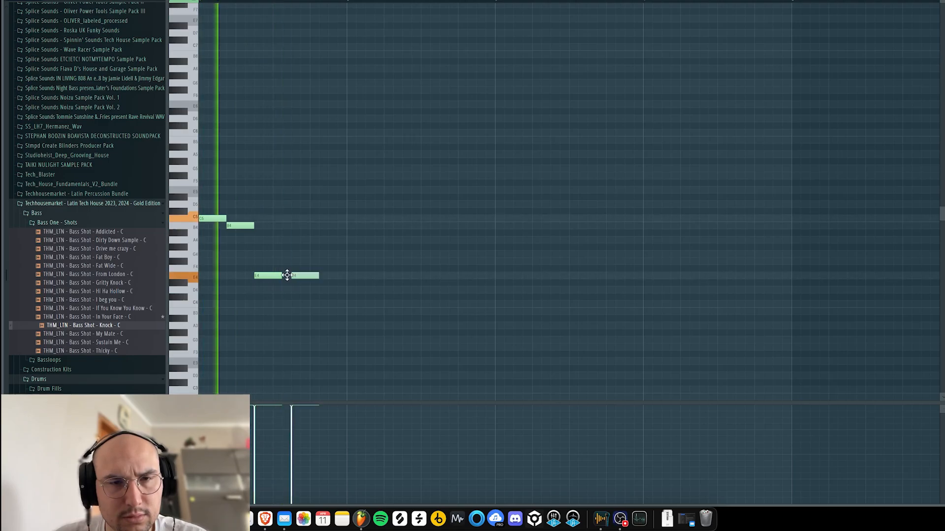
left_click(313, 274)
left_click_drag(341, 265, 460, 279)
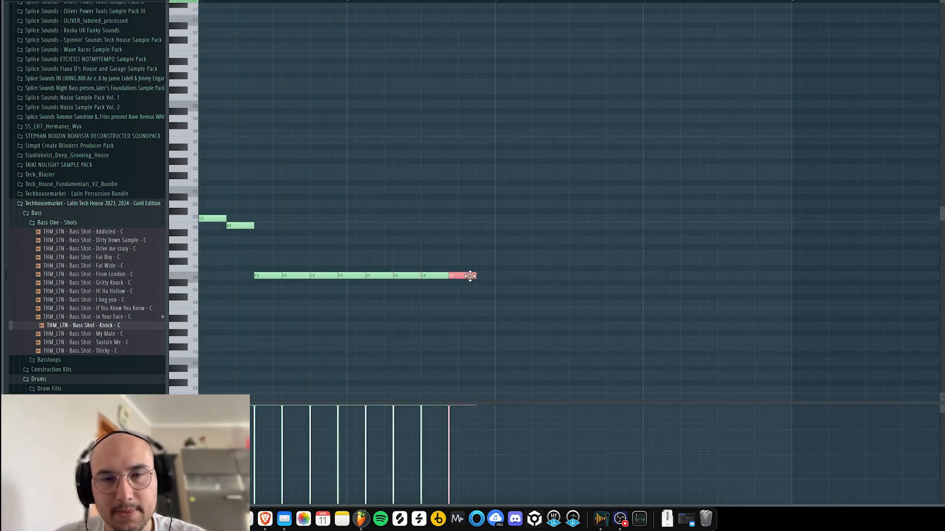
left_click(483, 268)
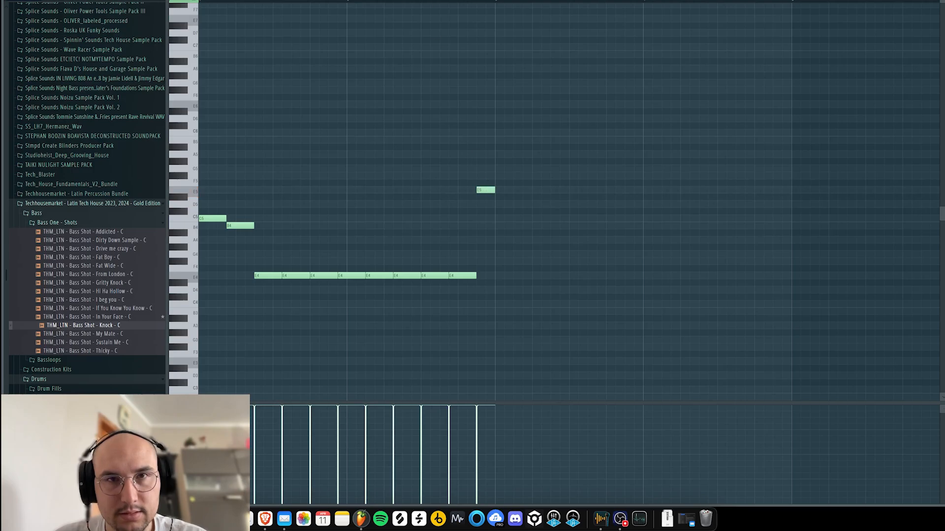
- Set the Knock bass channel's maximum polyphony to 1 with Porta enabled, adjust its slide time and play the bassline
key("F6")
left_click(576, 64)
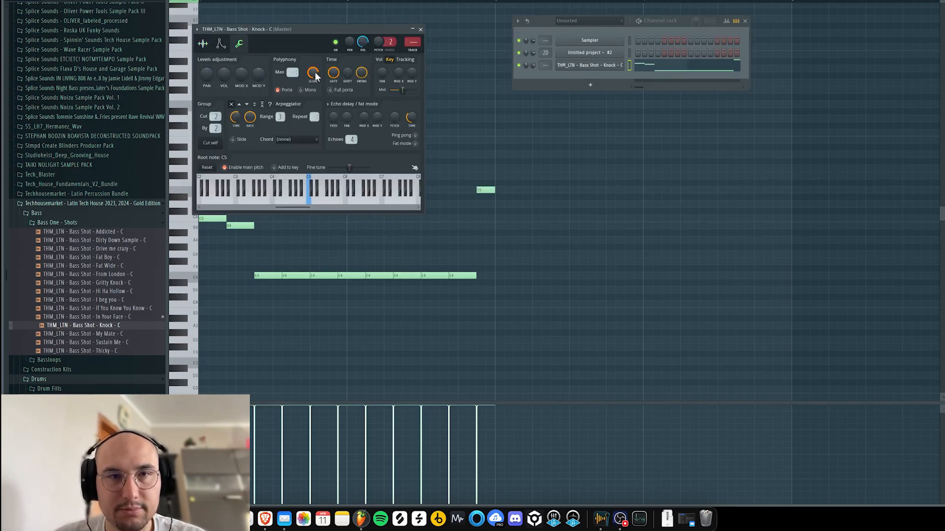
key("Escape")
key("space")
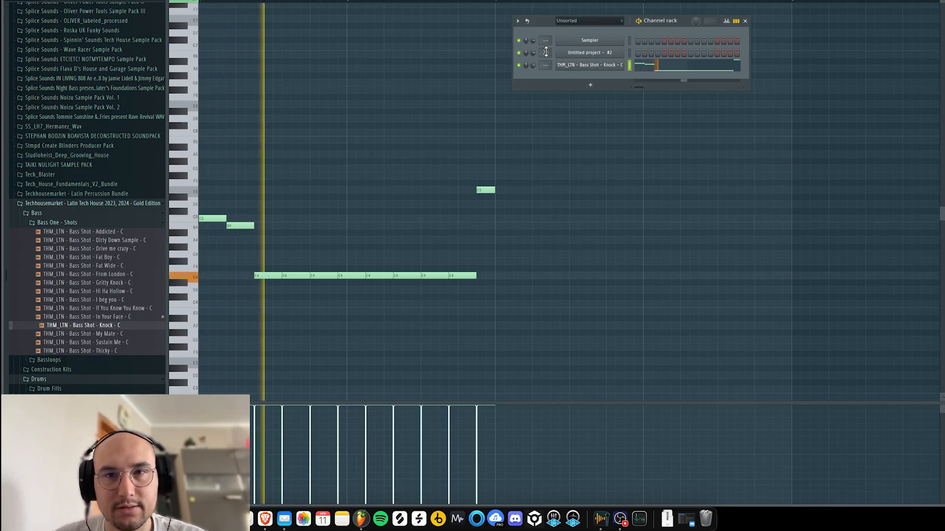
key("space")
left_click(574, 66)
key("space")
key("space")
key("space")
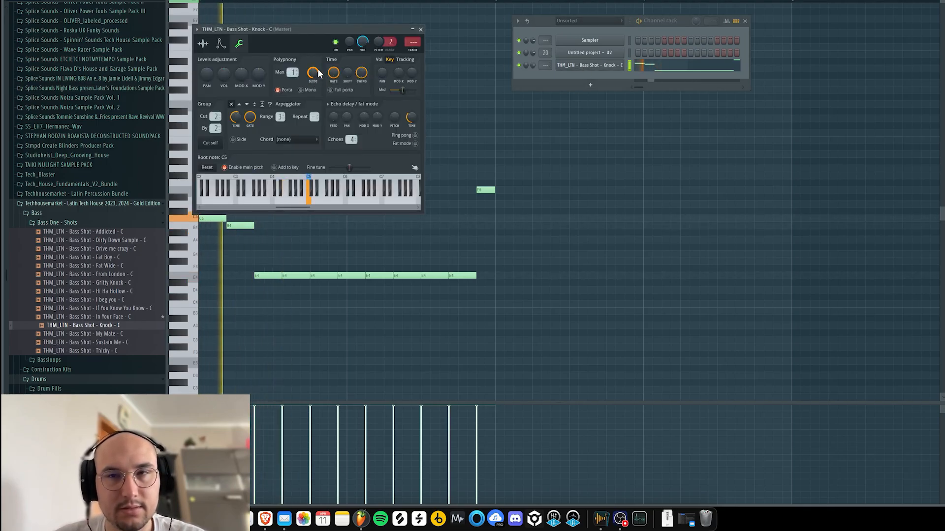
key("Escape")
key("Escape")
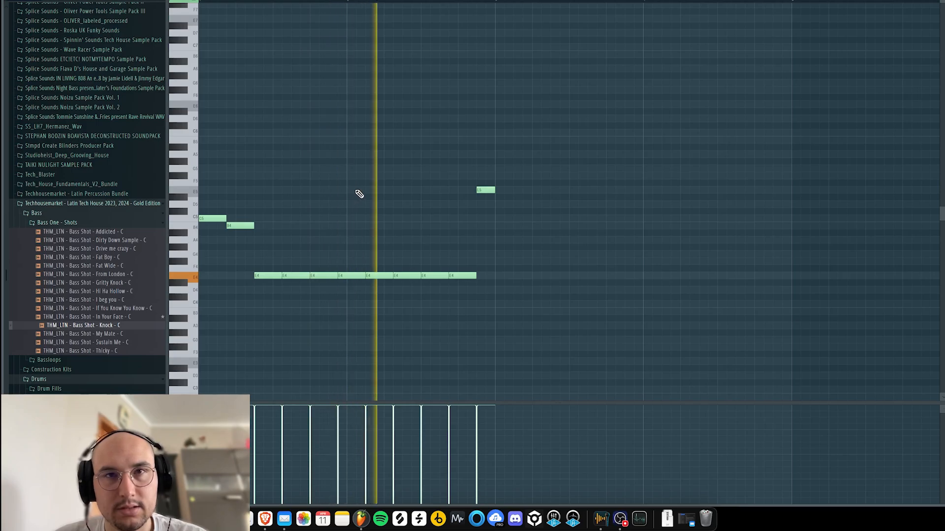
- Delete the overlapping Pattern 5 clips on Track 5 and repeat the lengthened clip across the drum section
key("Escape")
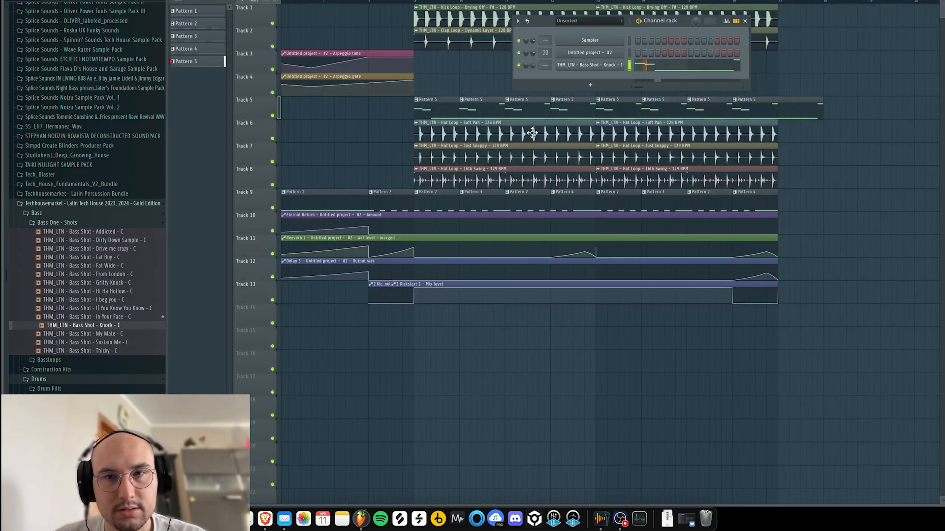
key("Escape")
right_click(469, 105)
right_click(516, 103)
right_click(574, 102)
left_click_drag(585, 74, 483, 103, "super")
key("super+b")
key("super+b")
key("super+b")
- Route the Knock bass channel to mixer insert 21, next to the vocal chop's track
key("F9")
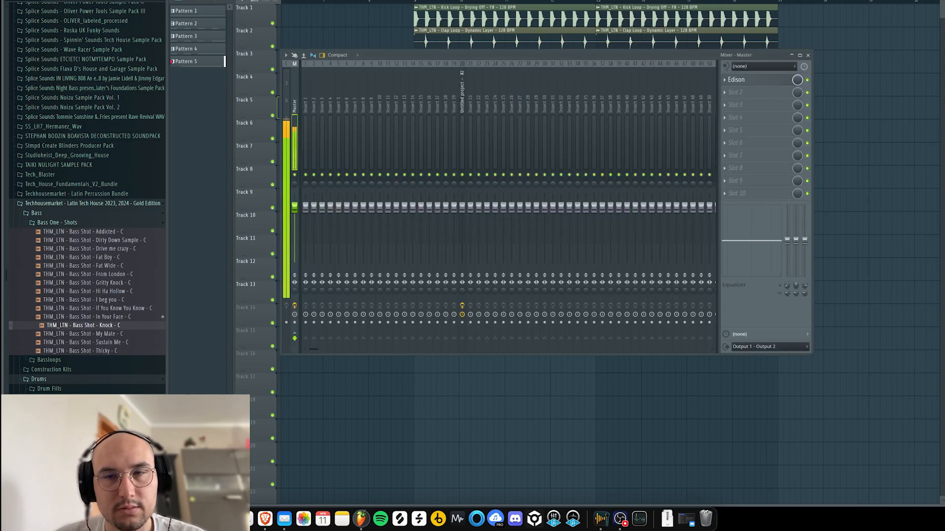
left_click(463, 100)
left_click(472, 100)
key("super+l")
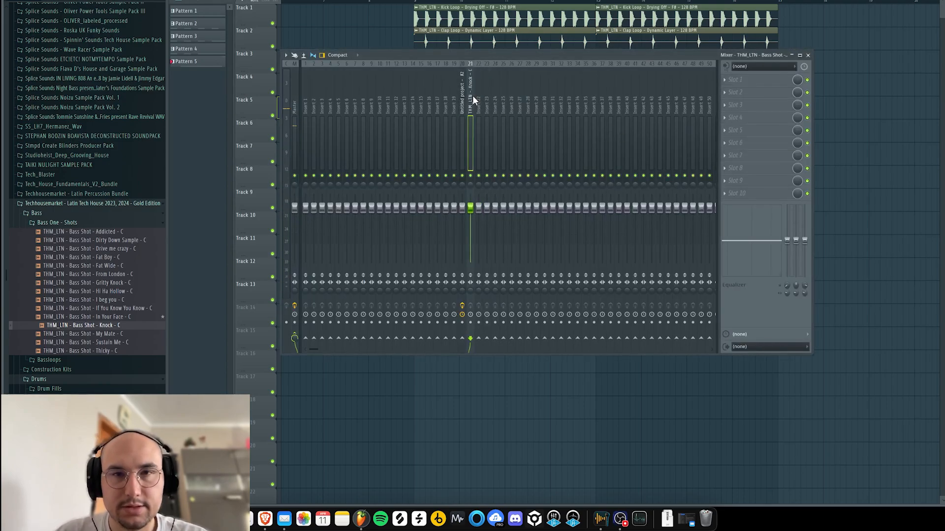
- Load Kickstart 2 into slot 3 of the Knock bass mixer track
left_click(762, 98)
left_click(771, 96)
left_click(768, 94)
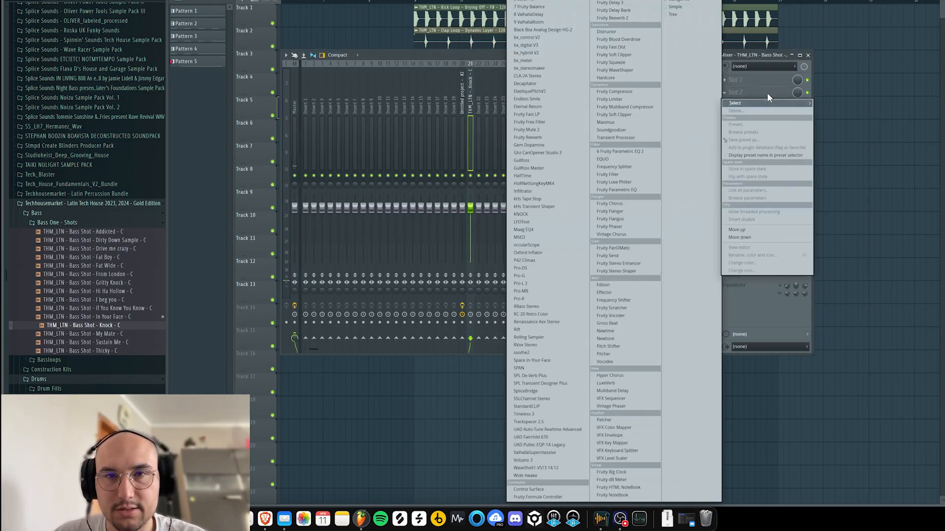
left_click(728, 94)
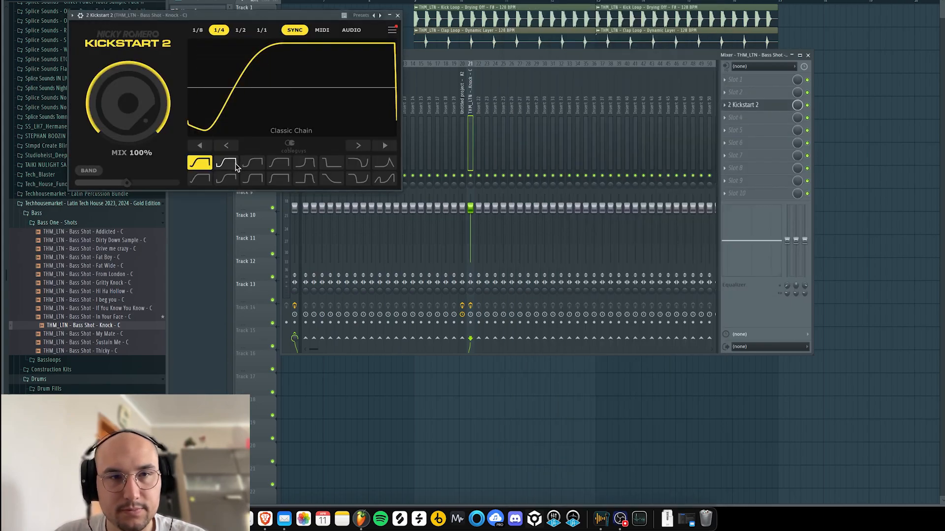
- Choose the second curve preset in Kickstart 2 on the Knock bass track and play the sidechained bassline with the drums
left_click(236, 164)
left_click(737, 107)
key("space")
key("F9")
scroll(737, 109, "down", 4)
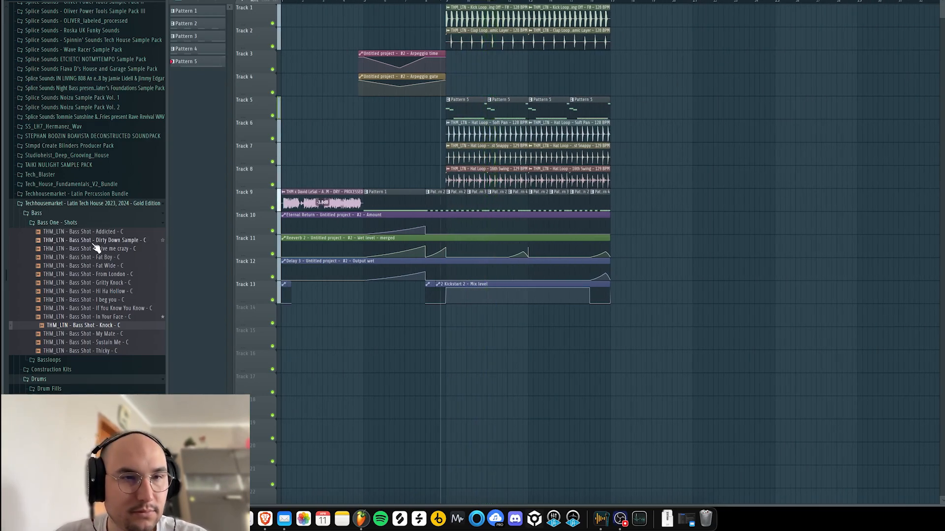
key("space")
- Insert an empty playlist track at Track 3, directly above the Arpeggio time automation
left_click(64, 223)
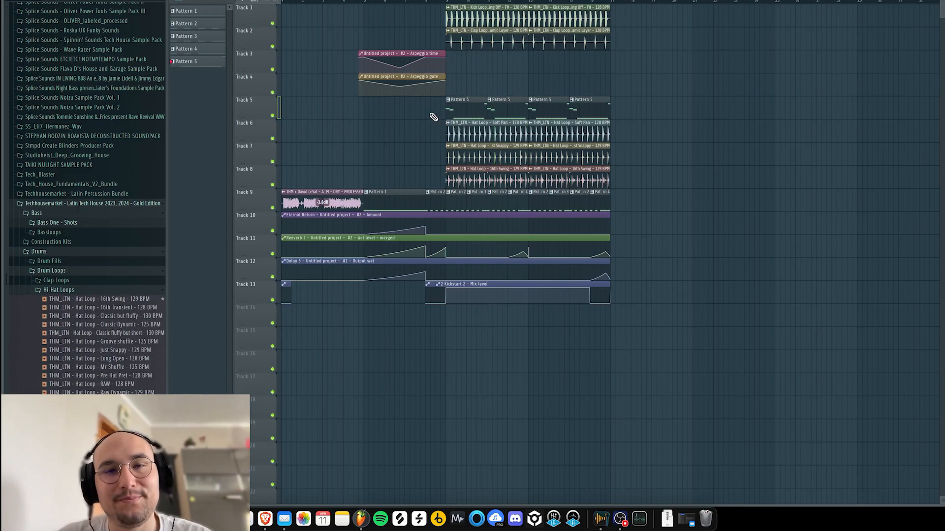
mouse_move(453, 52)
left_mouse_down()
mouse_move(569, 38)
mouse_move(51, 9)
left_mouse_up()
key("Delete")
right_click(267, 55)
left_click(290, 213)
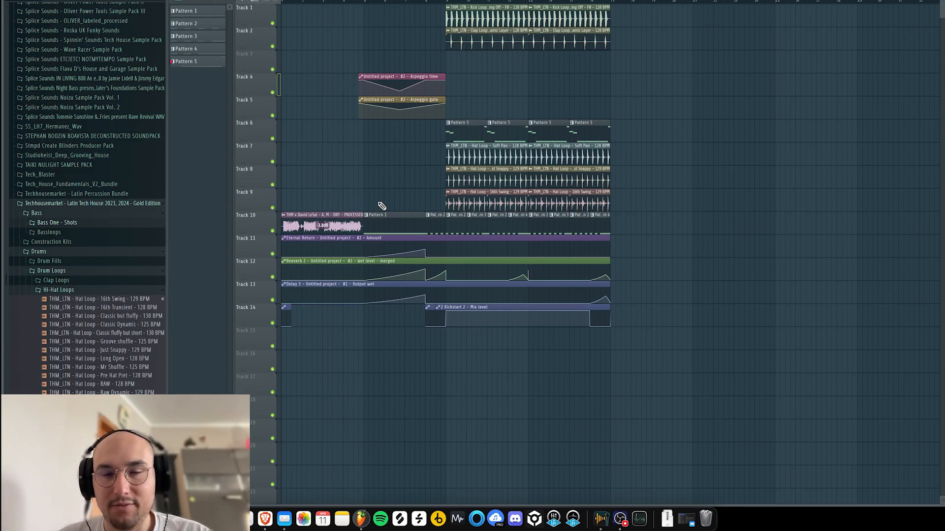
- Audition the pack's clap loops and place Clap Loop - Disfunction on Track 3 at the start of the drum section
left_click(67, 281)
left_click(76, 299)
left_click(78, 308)
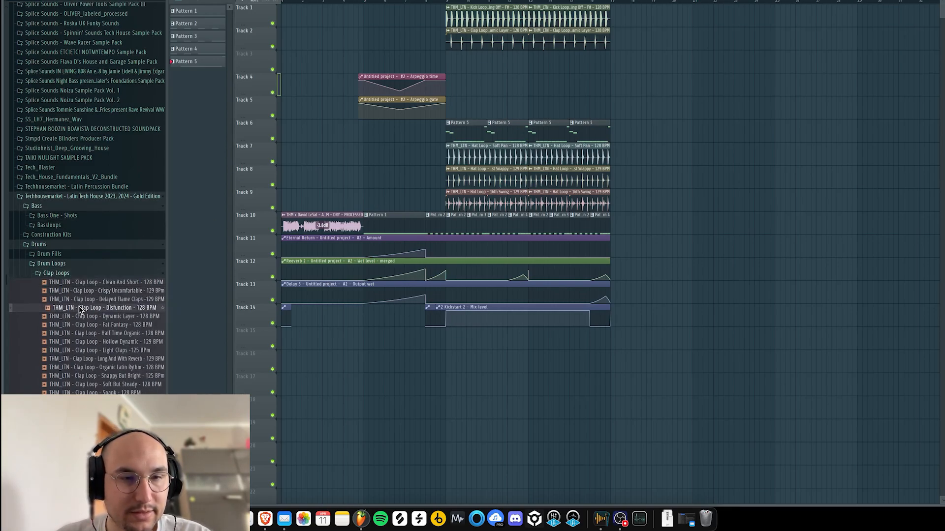
left_click_drag(373, 191, 467, 58)
- Time-stretch the Disfunction clap loop to the project tempo and repeat its clip to fill the drum section
double_click(468, 58)
key("space")
left_click_drag(363, 87, 363, 84)
left_click(431, 40)
left_click(529, 63)
key("space")
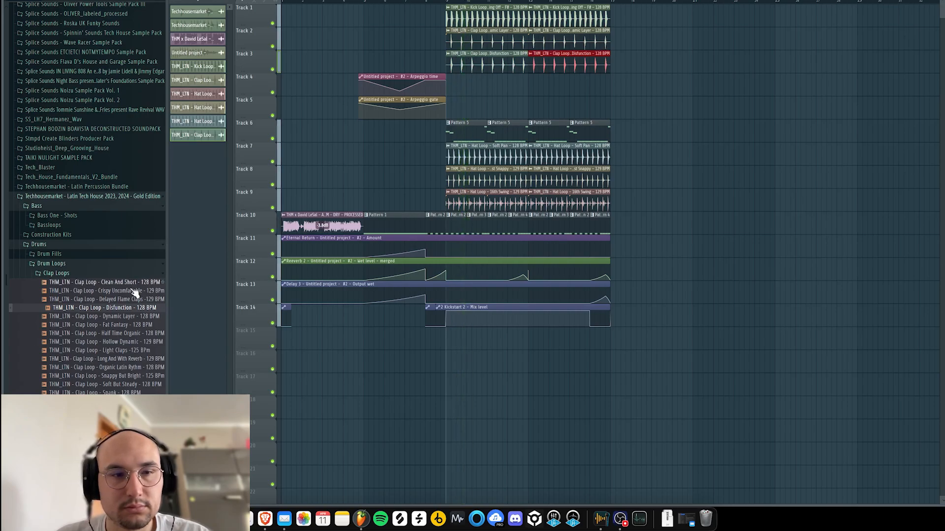
- Audition more clap loops, replace the Track 3 clap with Light Claps - 125 BPM fitted to the section, and play it with the beat
left_click(113, 317)
left_click(113, 326)
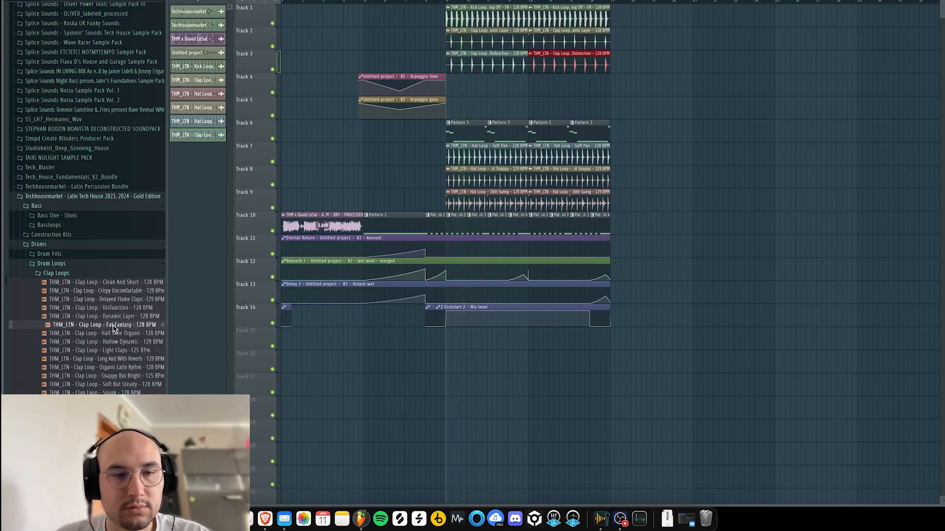
left_click(112, 342)
left_click(111, 350)
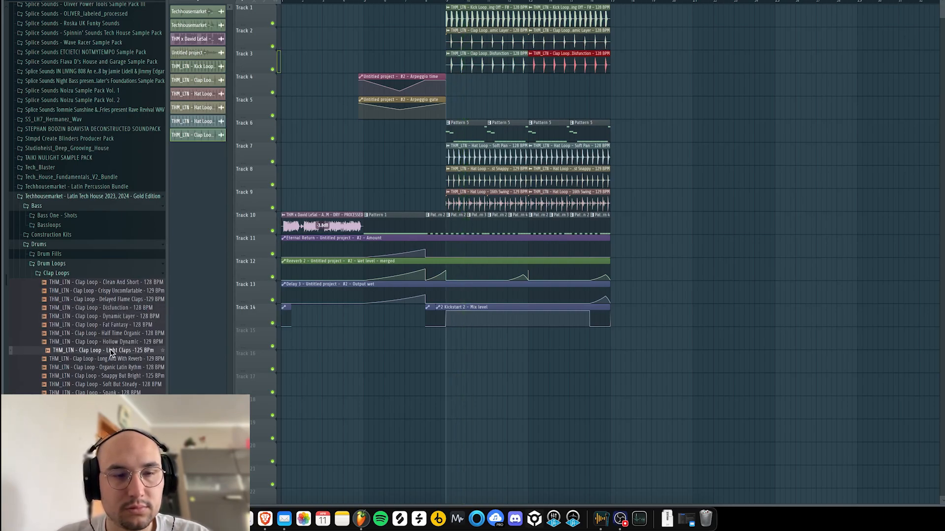
left_click_drag(384, 145, 480, 67)
key("space")
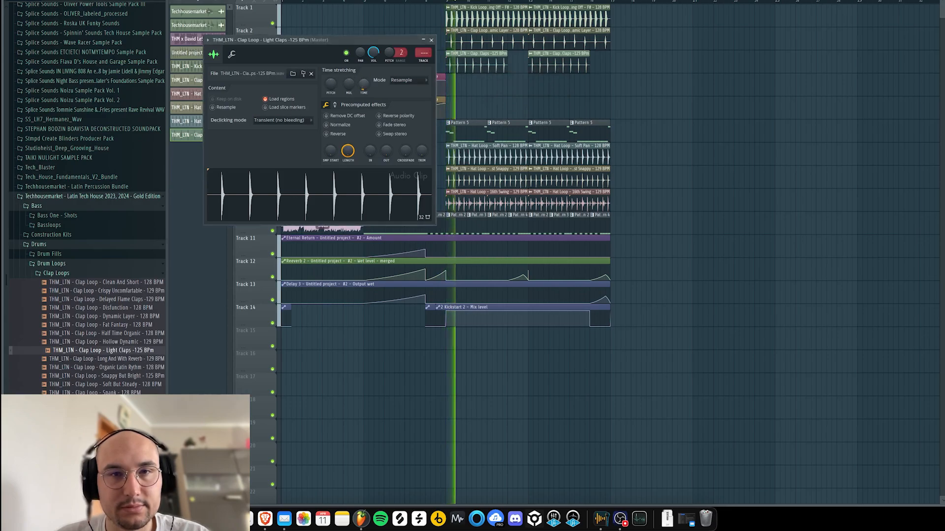
left_click(431, 41)
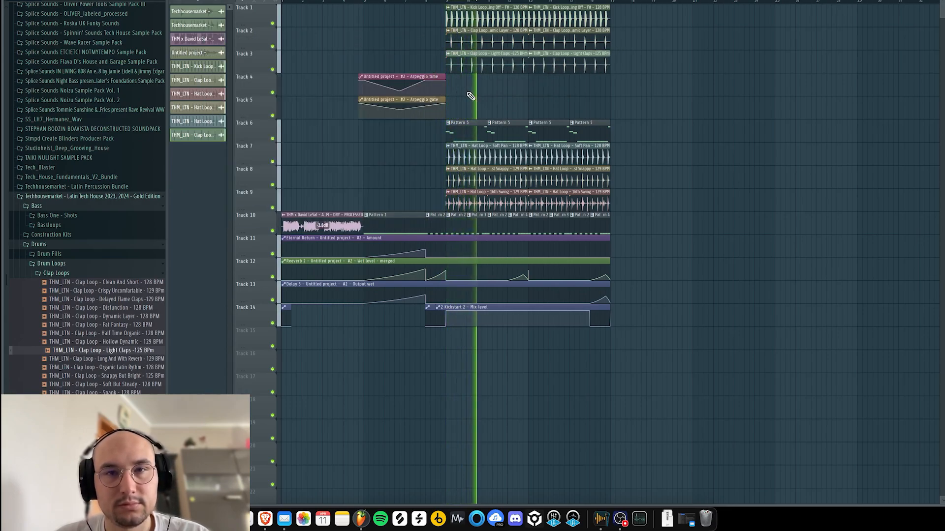
scroll(480, 84, "down", 1)
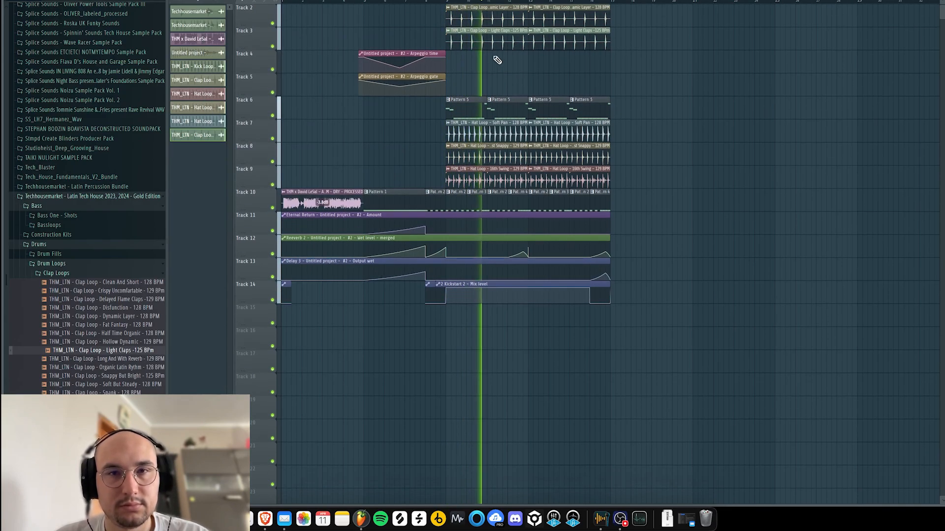
- Audition samples in the Latin Tech House pack's Fx Loops folder, including Strong Low Swing and Pitch LFO Short
left_click(74, 245)
key("space")
left_click(55, 254)
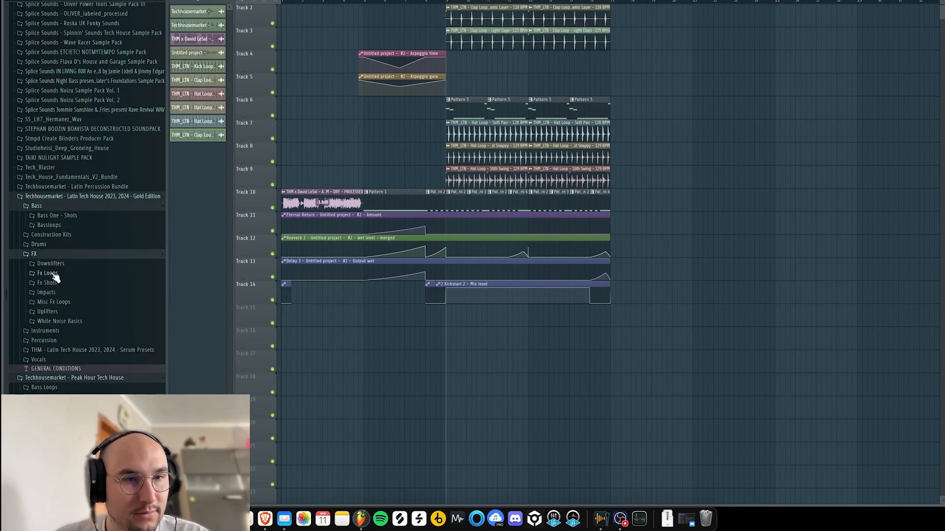
left_click(53, 275)
left_click(56, 275)
left_click(60, 289)
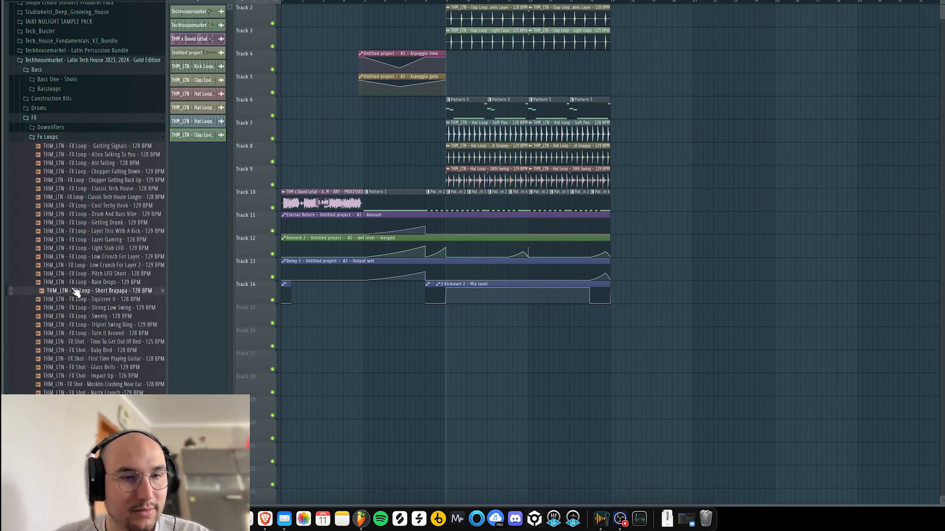
left_click(77, 307)
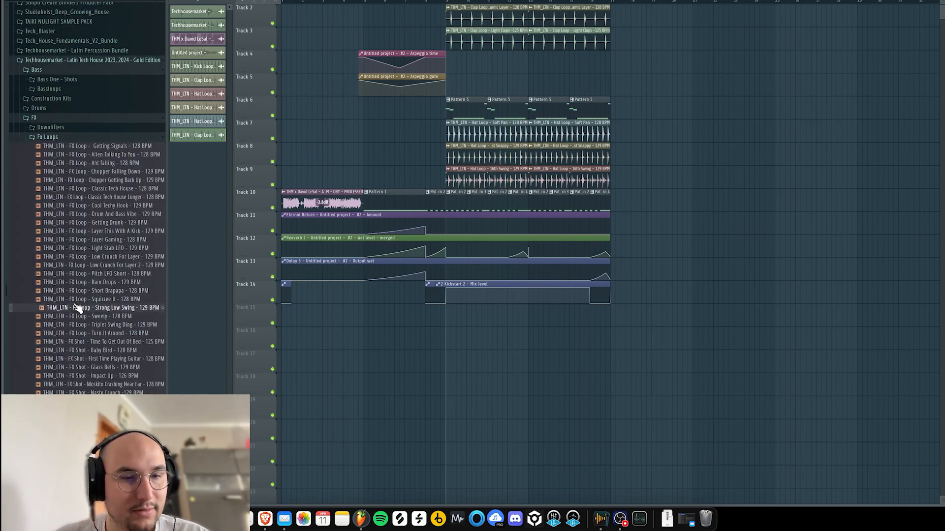
left_click(94, 276)
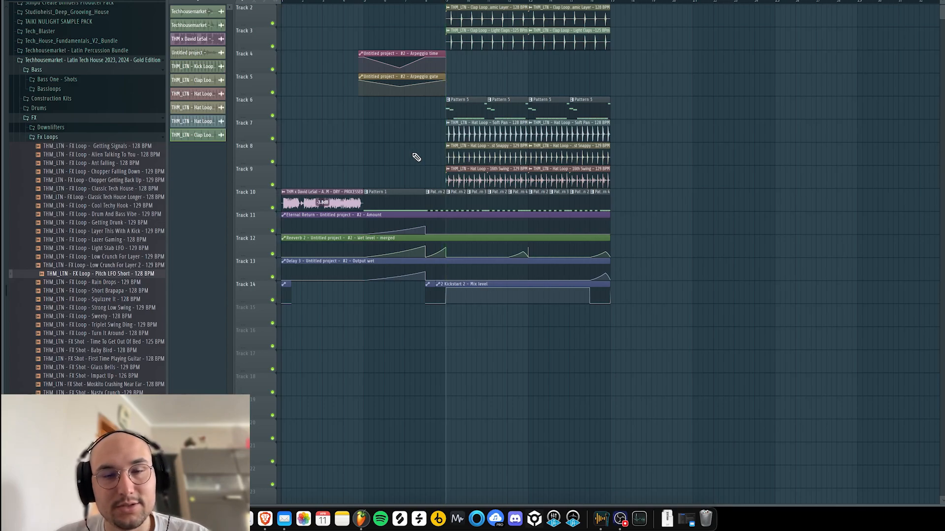
- Set the playback position within the intro vocal phrase, before Pattern 1 begins
scroll(339, 192, "up", 3)
scroll(363, 180, "down", 3)
right_click(363, 159)
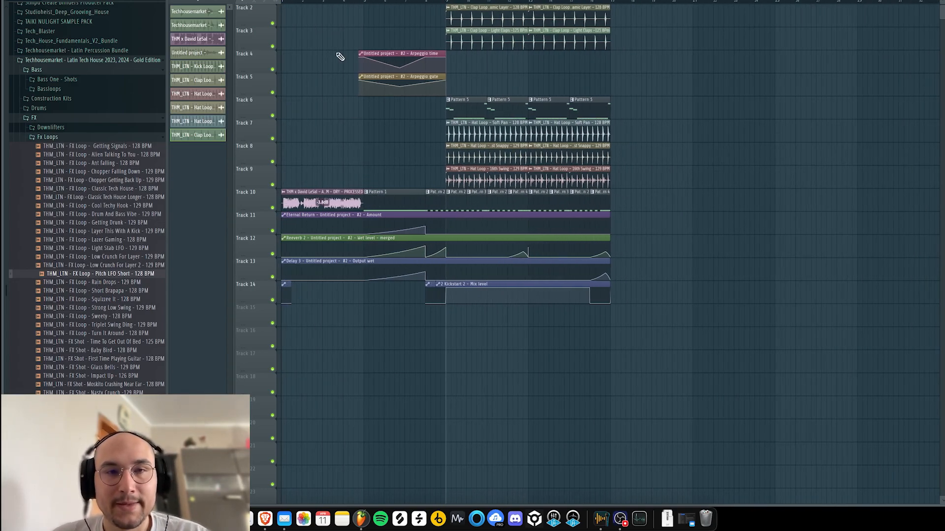
left_click(339, 3)
scroll(371, 162, "up", 3)
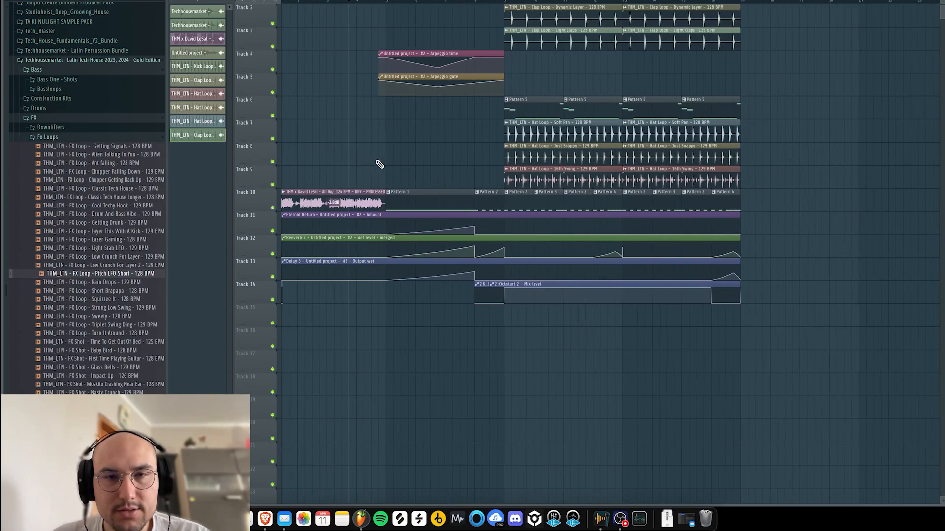
scroll(515, 209, "down", 1)
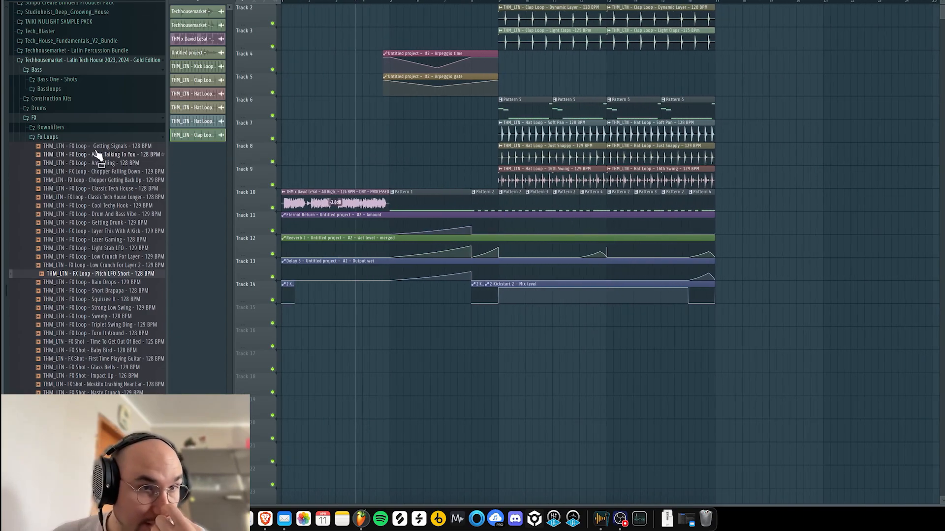
- Audition the samples in the Latin Tech House pack's Instrumental One - Shots folder one after another
left_click(104, 120)
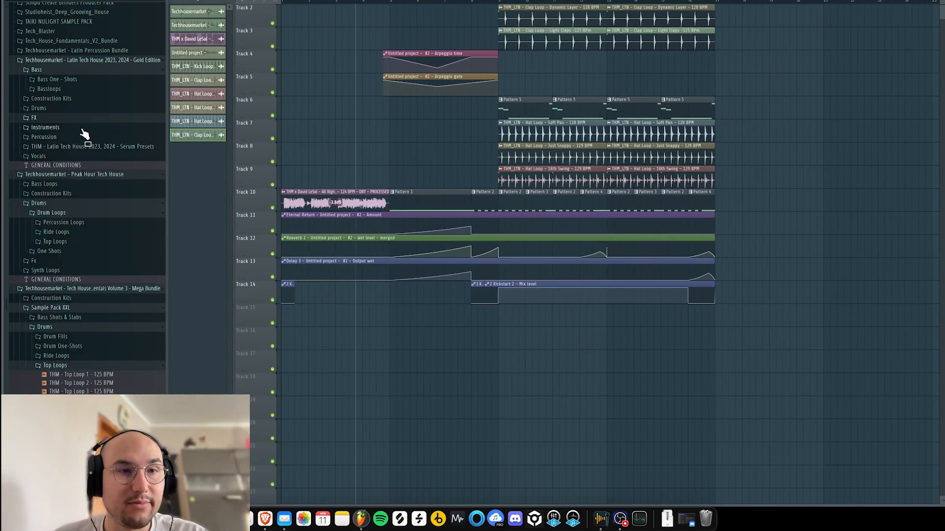
left_click(82, 129)
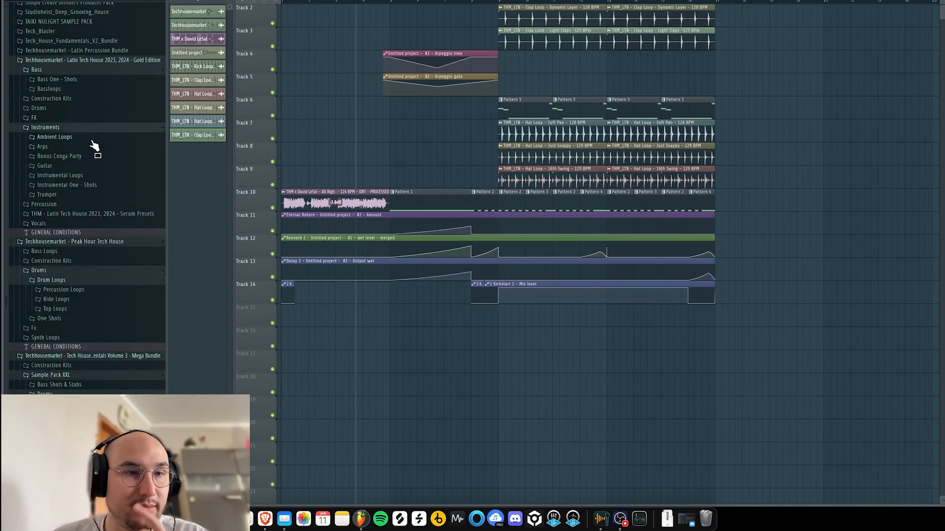
left_click(64, 186)
left_click(72, 207)
left_click(74, 215)
left_click(78, 223)
left_click(83, 231)
left_click(87, 241)
left_click(93, 257)
left_click(96, 266)
left_click(95, 274)
left_click(95, 283)
left_click(95, 291)
left_click(95, 300)
left_click(95, 308)
- Play the intro while auditioning the Reflections, Sassy Stab, Seven Fold and Sharp Transient one-shots over it
key("space")
left_click(109, 317)
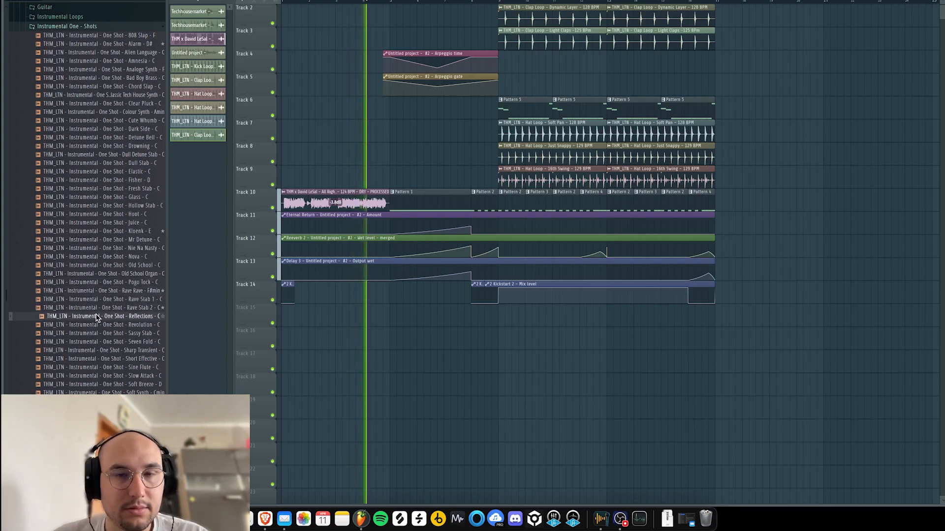
left_click(94, 334)
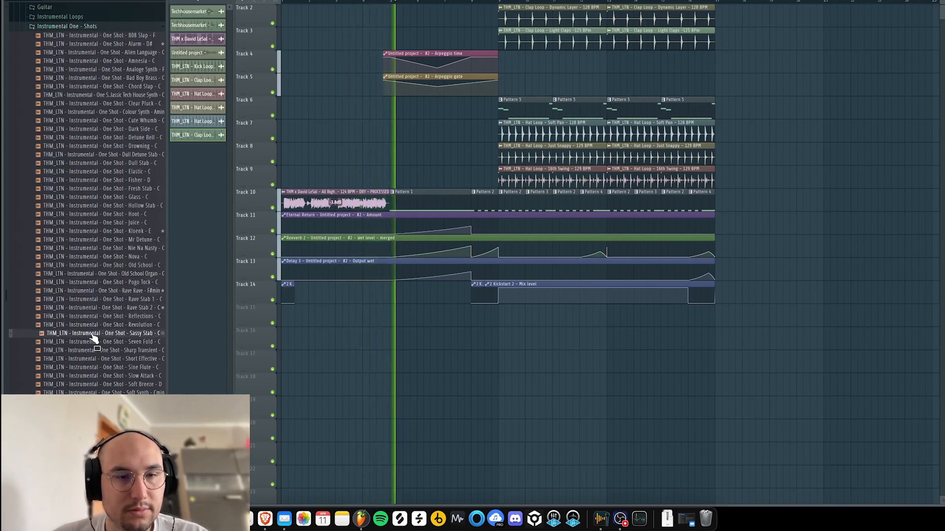
left_click(103, 342)
left_click(103, 350)
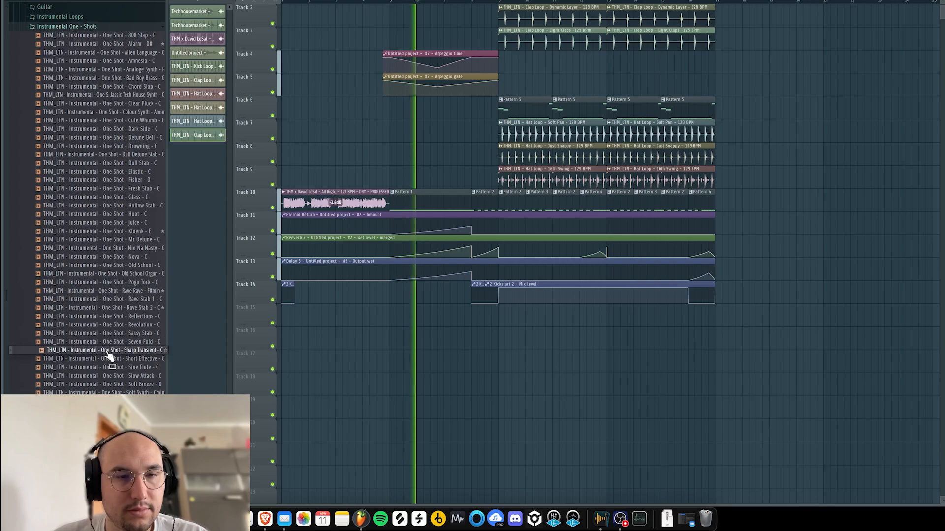
- Browse the pack's percussion loops and audition the samples in the Bongo Loops folder
left_click(91, 26)
left_click(45, 46)
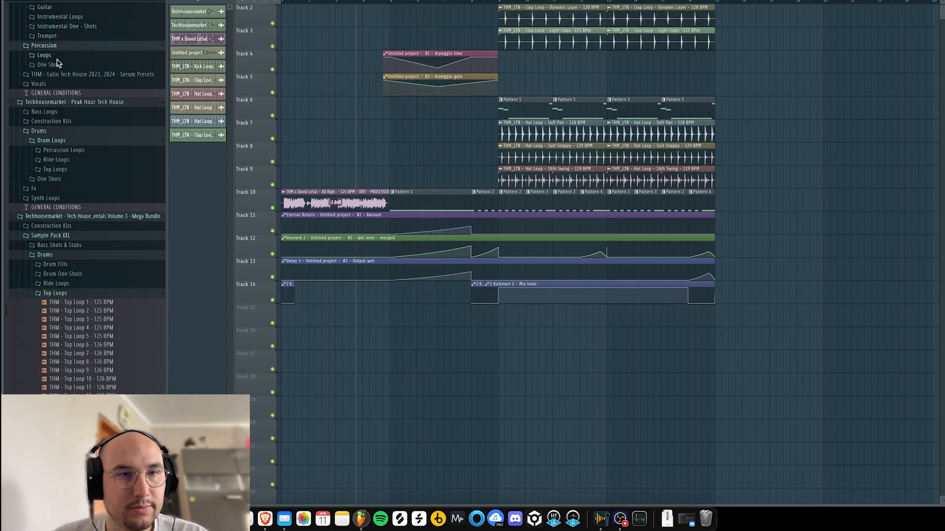
left_click(44, 55)
key("space")
left_click(58, 65)
left_click(75, 100)
left_click(82, 92)
left_click(93, 151)
left_click(99, 125)
left_click(103, 134)
left_click(104, 143)
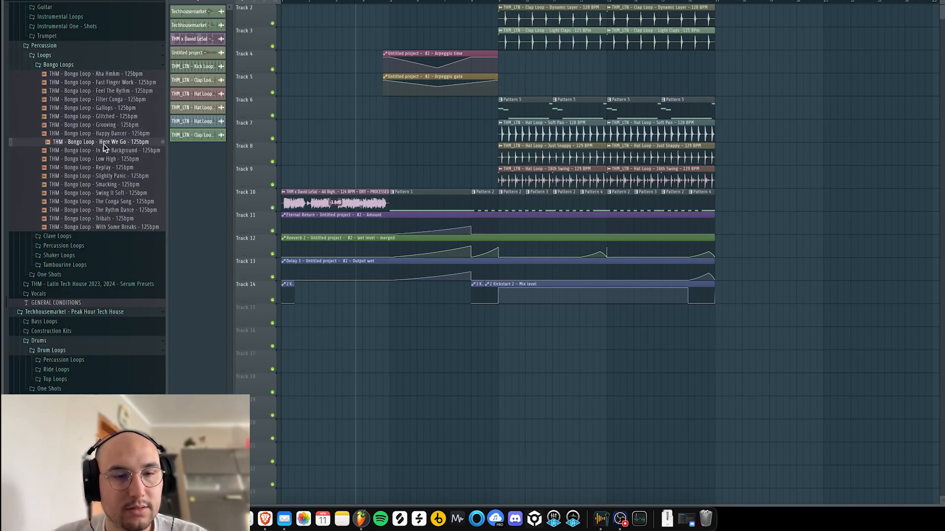
- Place Bongo Loop - Low High - 125bpm on Track 15 at the start of the drum section and time-stretch it to tempo
left_click(108, 159)
left_click_drag(106, 164, 504, 312)
double_click(511, 317)
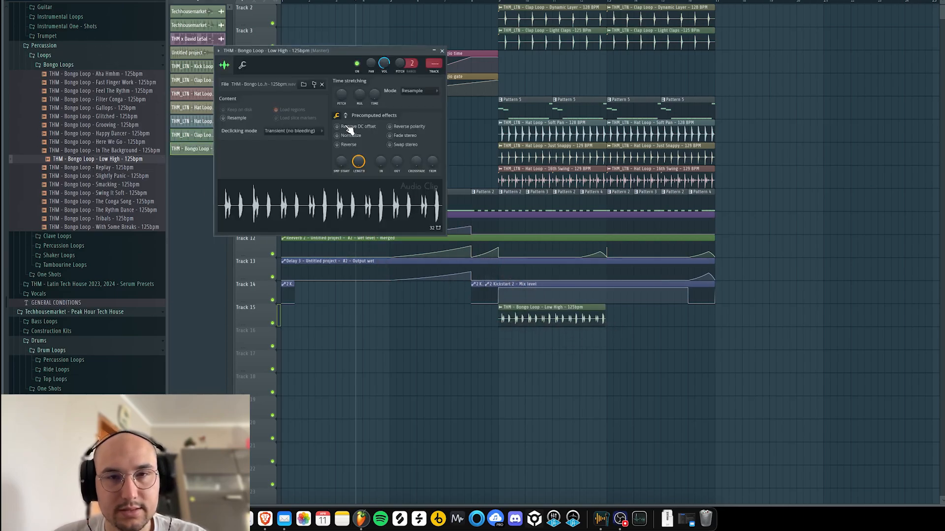
left_click_drag(374, 97, 373, 85)
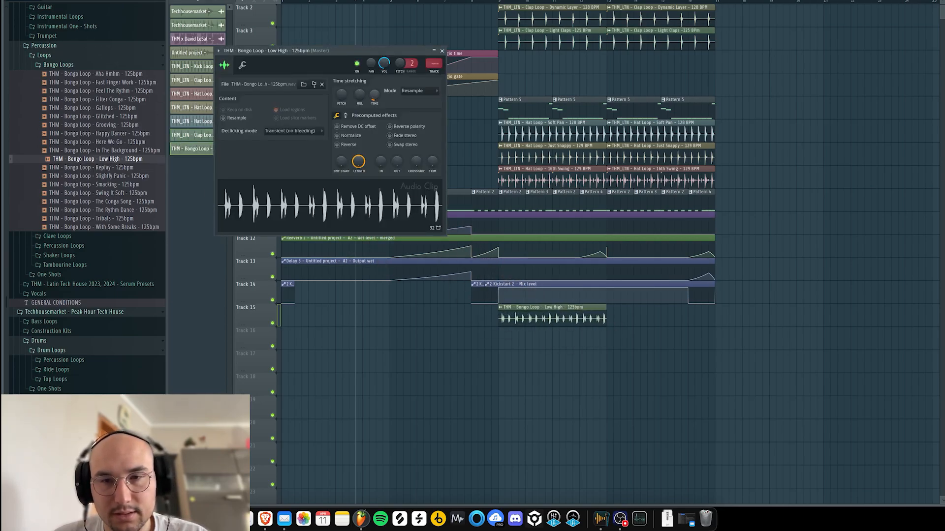
key("Escape")
- Duplicate the Low High bongo clip to fill the drum section and play the arrangement from just before it
key("space")
left_click(575, 322, "super")
key("super+b")
left_click(493, 3)
scroll(489, 74, "down", 3)
left_click(713, 111, "super")
scroll(490, 212, "up", 4)
scroll(489, 215, "down", 2)
scroll(684, 276, "up", 1)
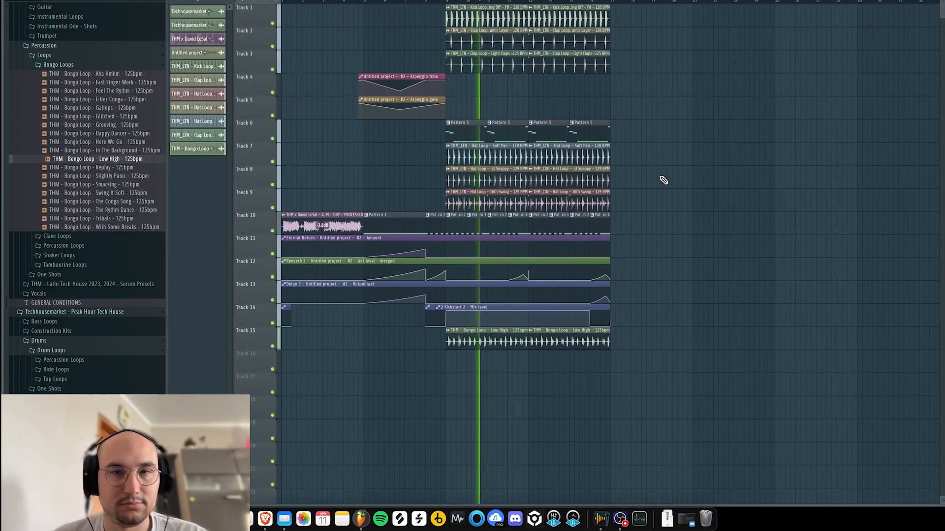
- Slice the end of the first kick loop on Track 1 and add an extra half-beat kick before the second loop
scroll(517, 32, "up", 4)
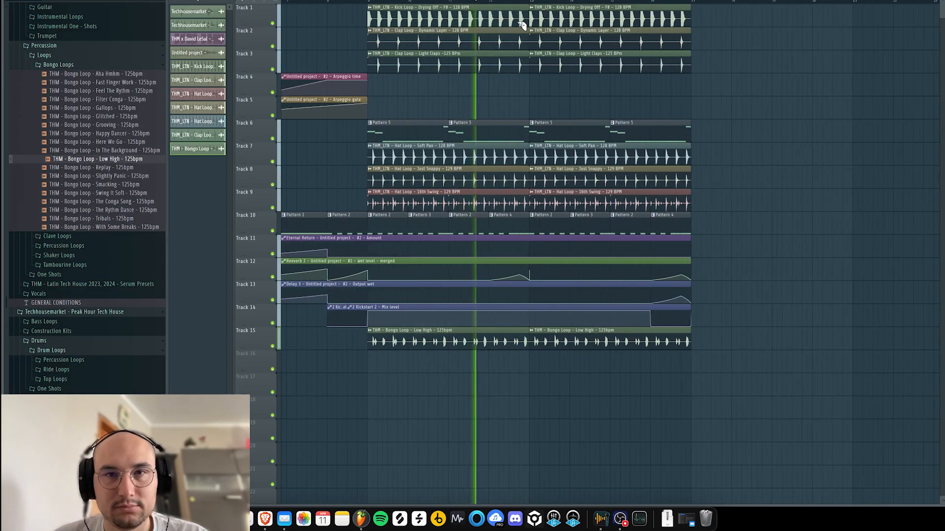
left_click(520, 23)
left_click(531, 21)
key("p")
key("space")
scroll(532, 20, "up", 2)
right_click(532, 20)
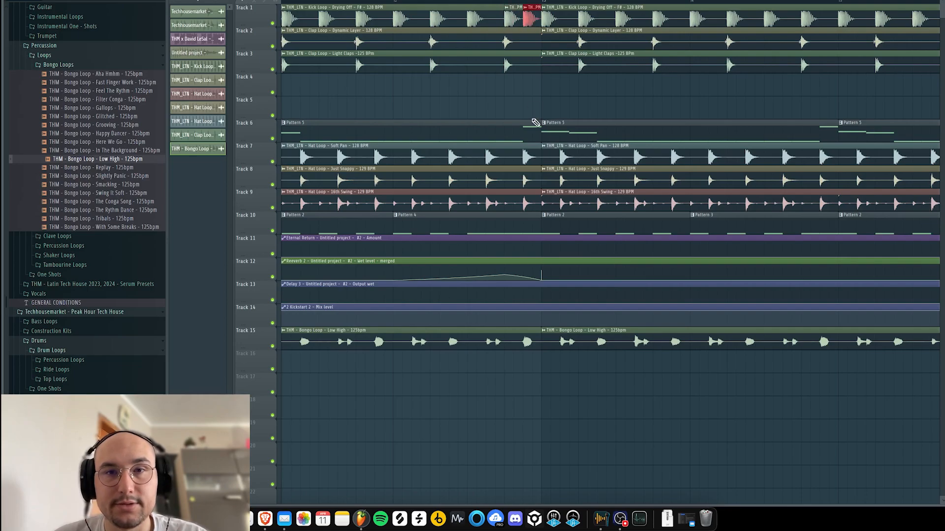
- Remove the last beat of the Pattern 5 bassline on Track 6 beneath the kick fill and play the transition
scroll(526, 123, "down", 1)
right_click(513, 132)
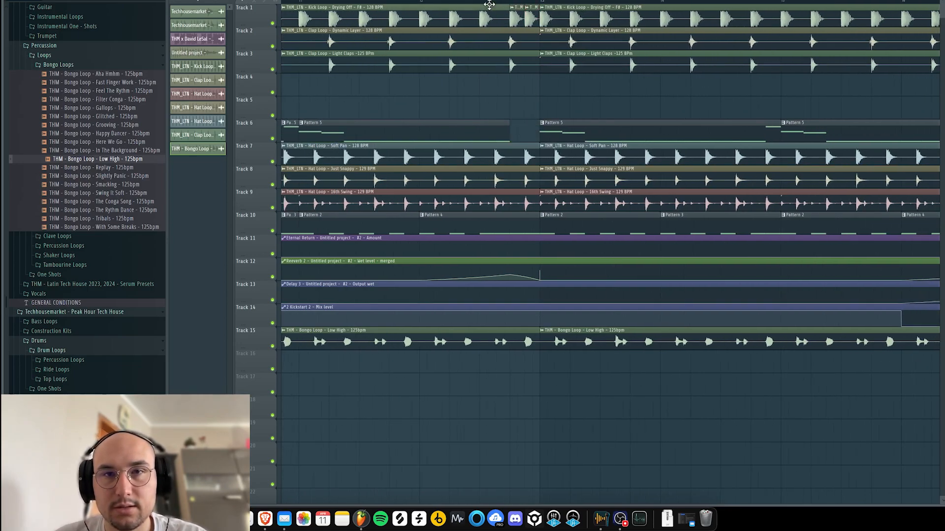
scroll(491, 5, "down", 2)
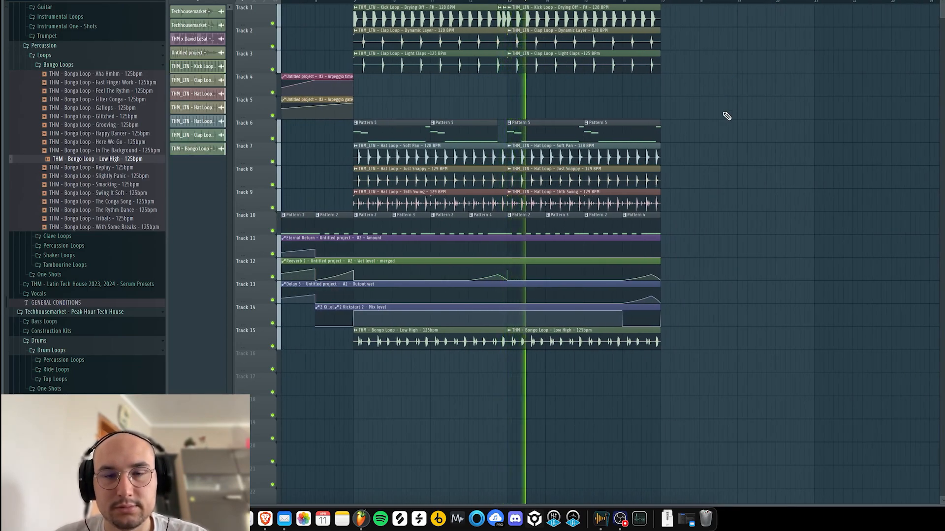
- Cut the last bar off the second kick loop on Track 1 and play the end of the drum section
scroll(677, 70, "up", 3)
scroll(621, 74, "down", 3)
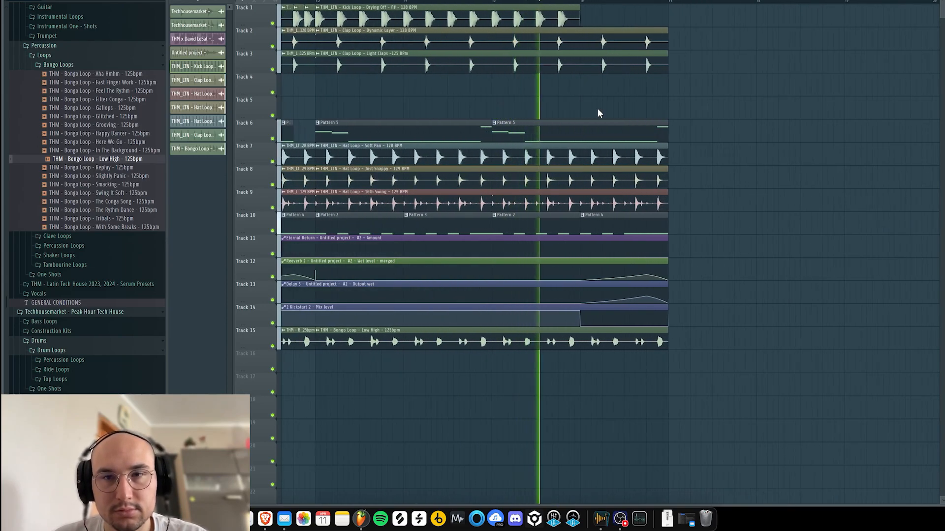
scroll(598, 107, "down", 6)
key("space")
scroll(695, 127, "down", 1)
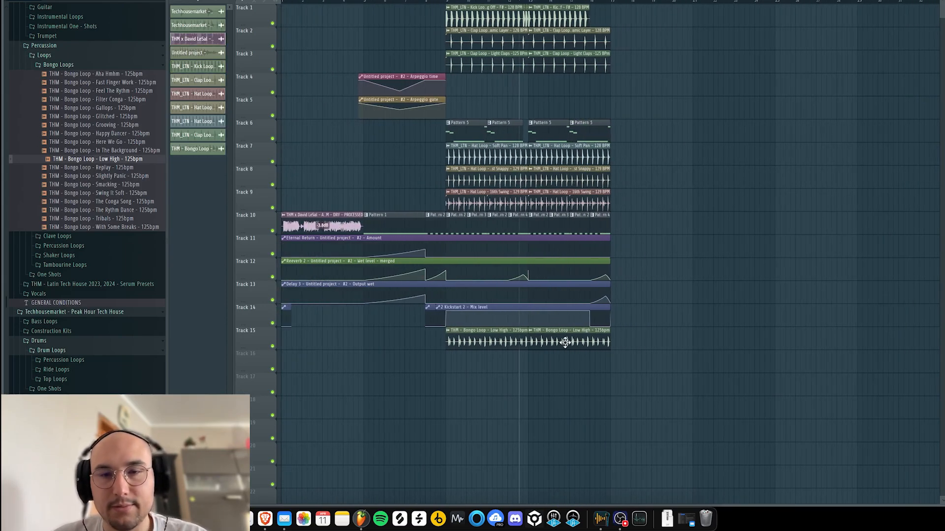
- Add the All Right Now vocal on Track 16, keep only its sliced end over the last bar, and remove the final Pattern 4 clip
scroll(574, 365, "up", 4)
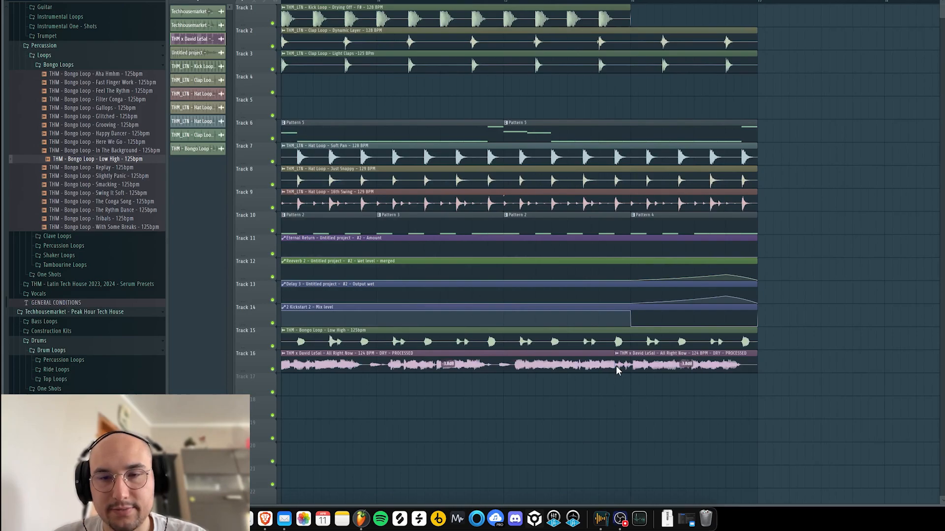
scroll(616, 365, "down", 3)
right_click(605, 365)
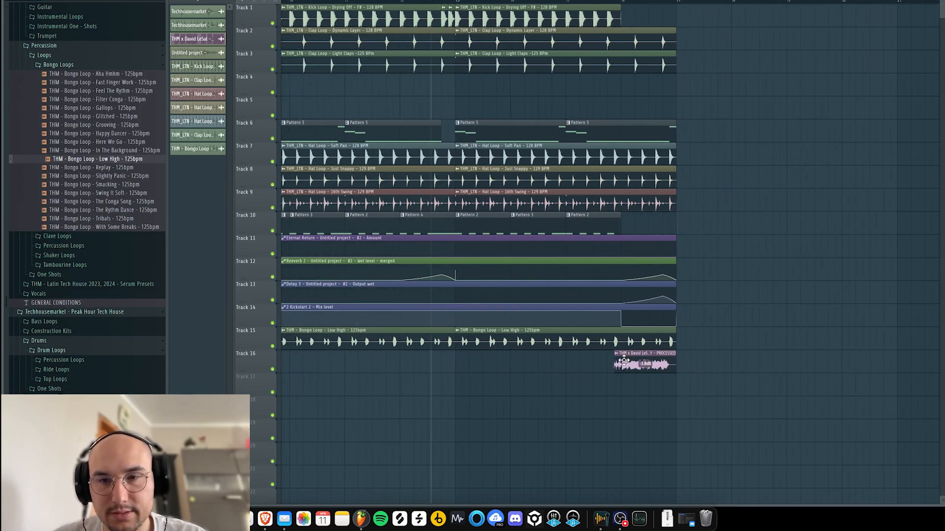
- Play the last bars of the arrangement to check the vocal slice over the remaining drums and bassline
key("space")
scroll(637, 282, "up", 5)
scroll(637, 282, "down", 4)
scroll(656, 337, "up", 3)
scroll(679, 342, "down", 5)
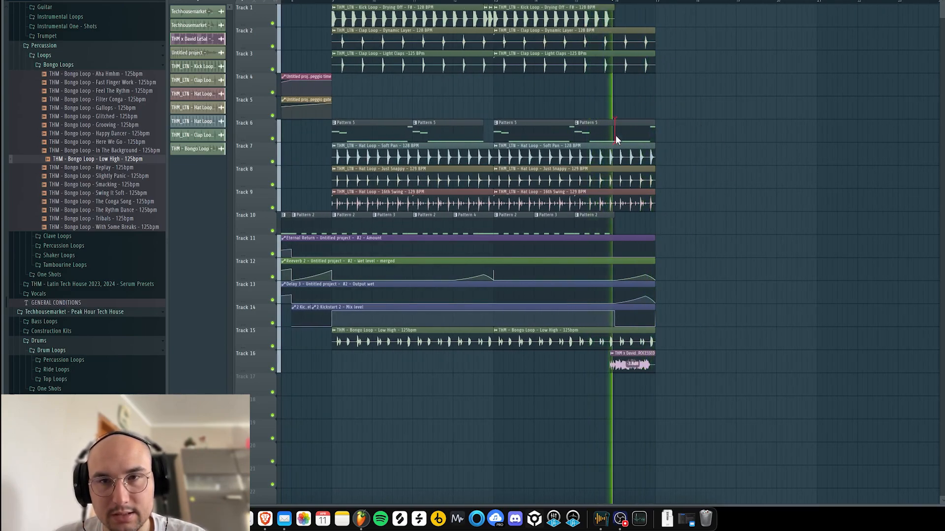
key("space")
- Open the Pattern 5 bassline and add Fruity Parametric EQ 2 in slot 5 of the Bass Shot - Knock mixer track
double_click(606, 123)
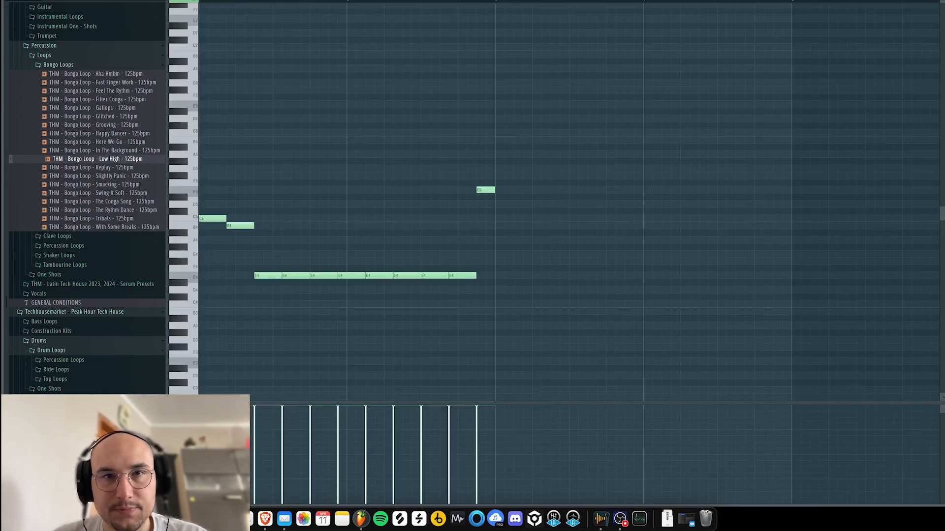
key("F9")
left_click(463, 113)
left_click(470, 113)
left_click(778, 128)
left_click(627, 152)
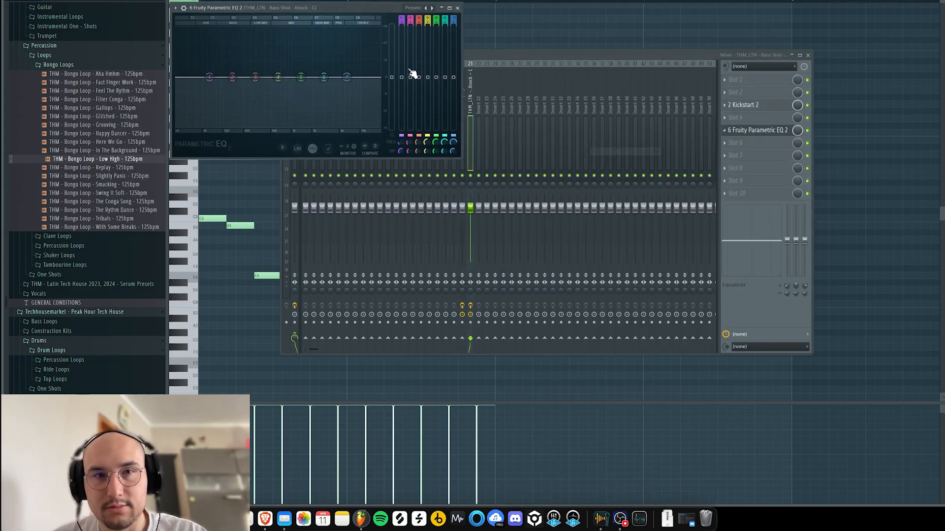
- Load the 120hz preset in the bass's Fruity Parametric EQ 2 and play the bassline through it
left_click(414, 10)
left_click(426, 39)
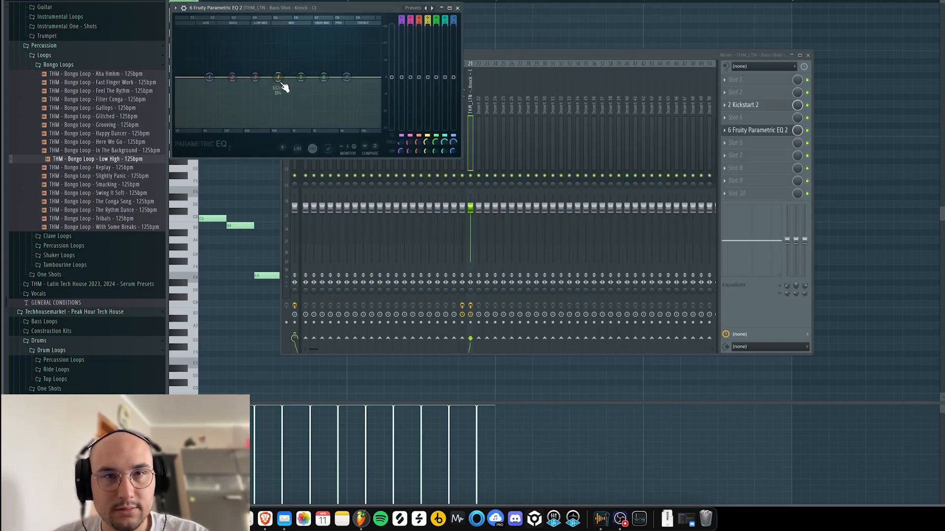
left_click(412, 9)
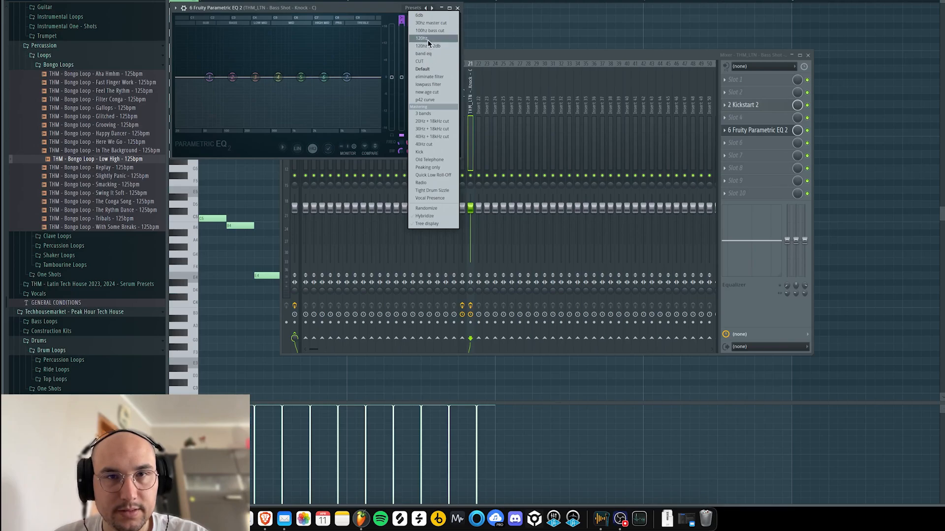
left_click(428, 40)
key("space")
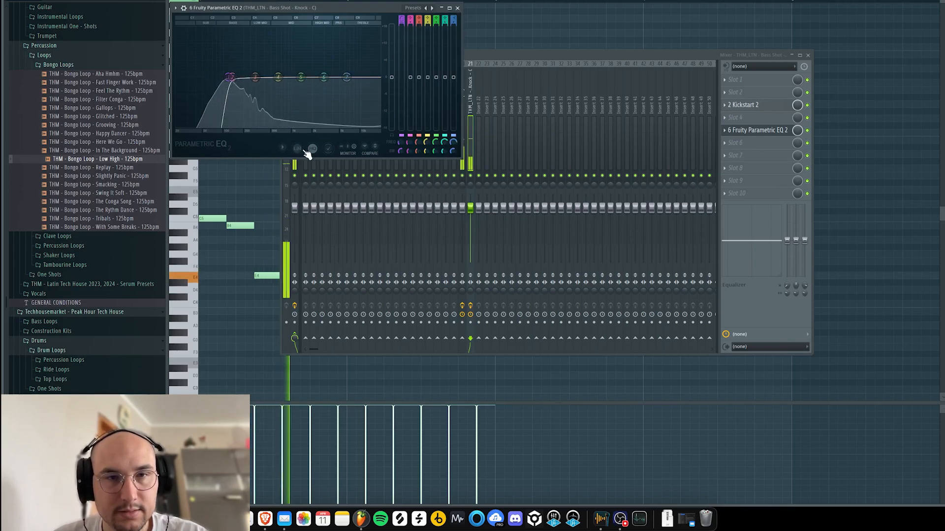
- Create an automation clip for the mix level of the bass's Fruity Parametric EQ 2 and return to the playlist
left_click(797, 139)
right_click(797, 135)
left_click(826, 193)
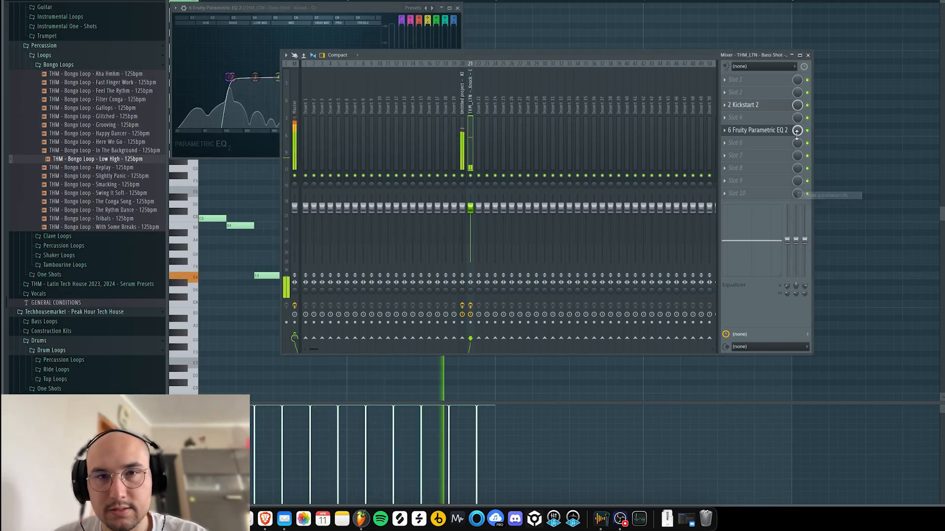
key("Escape")
key("Escape")
key("Escape")
scroll(674, 369, "down", 3)
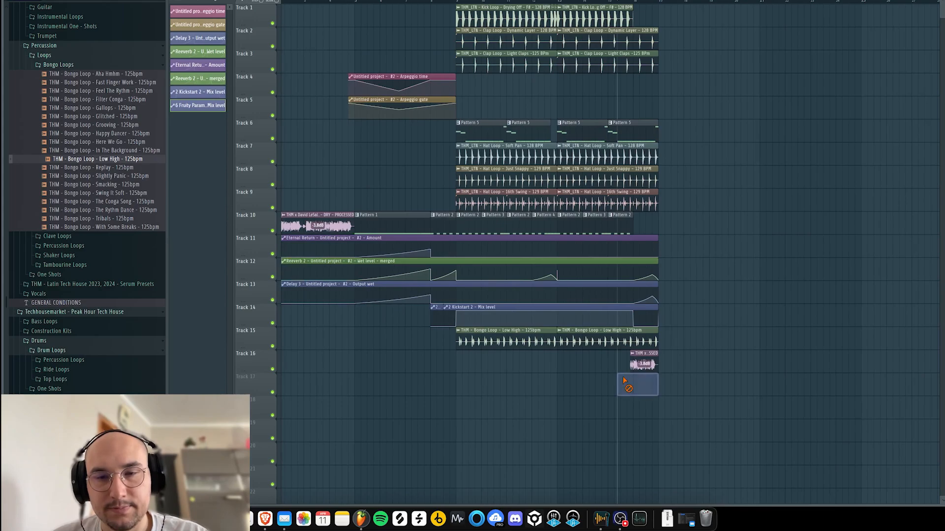
- Place the EQ mix level automation on Track 5 and shape it to jump from low to full at the last bar
scroll(635, 111, "up", 3)
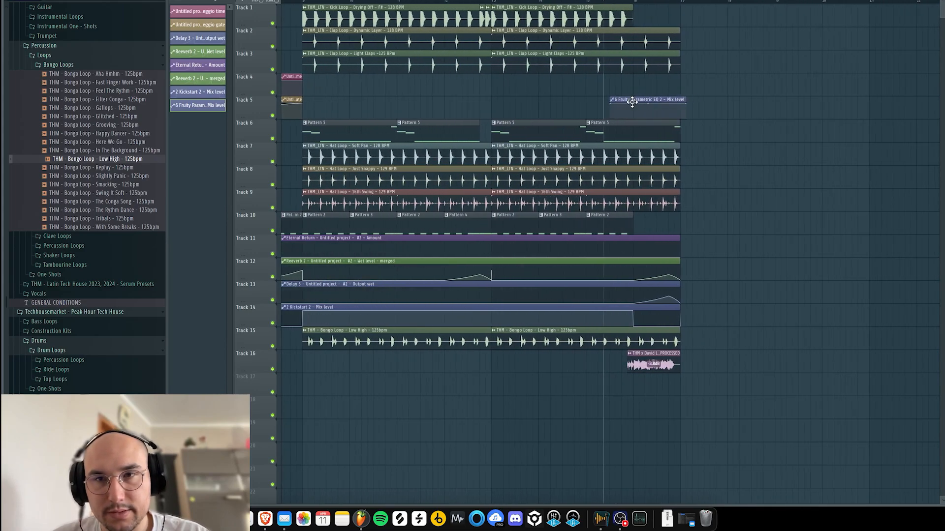
right_click(638, 113)
left_click(653, 176)
left_click_drag(634, 113, 628, 94)
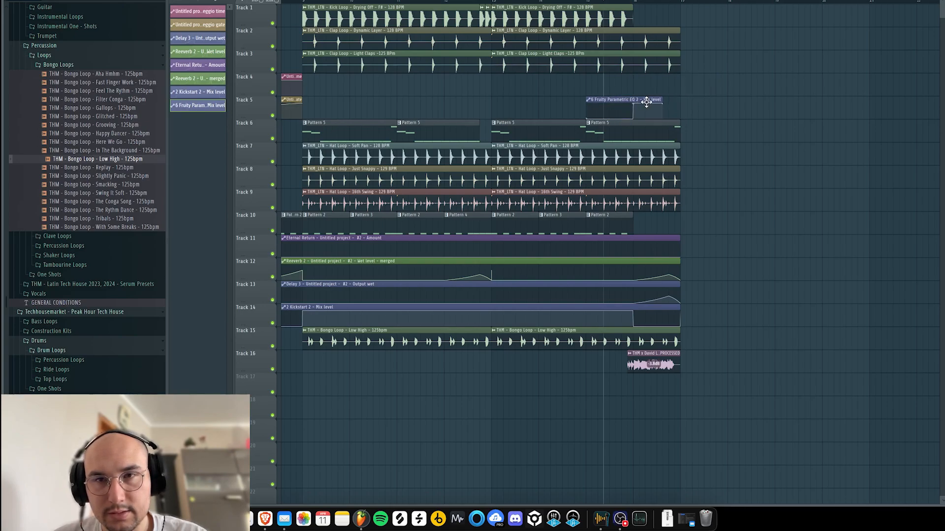
- Add short mix level automation clips at the start of Tracks 14 and 6 and play the end of the arrangement
scroll(661, 107, "down", 3)
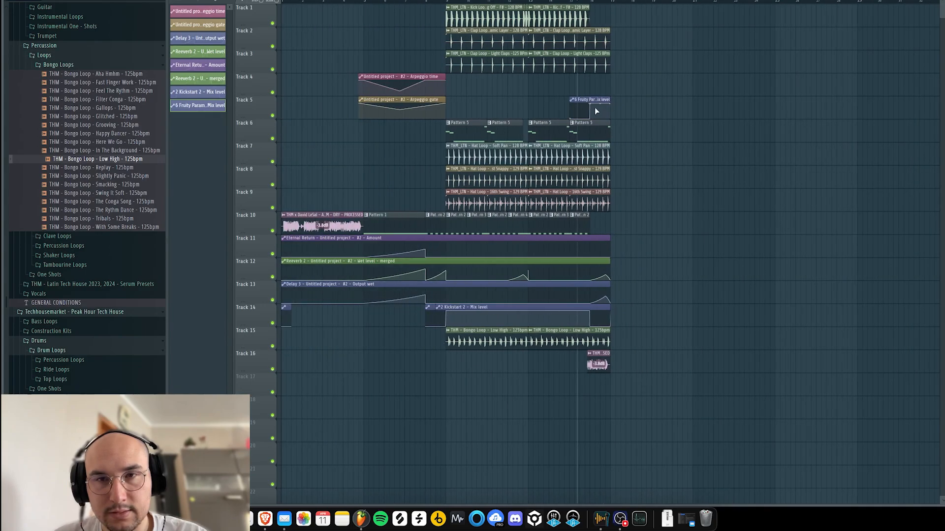
key("space")
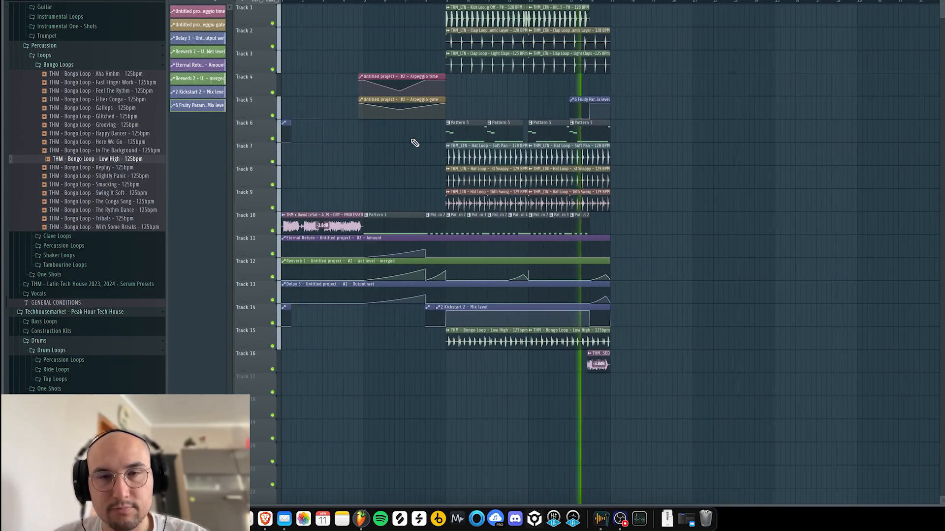
scroll(646, 116, "up", 2)
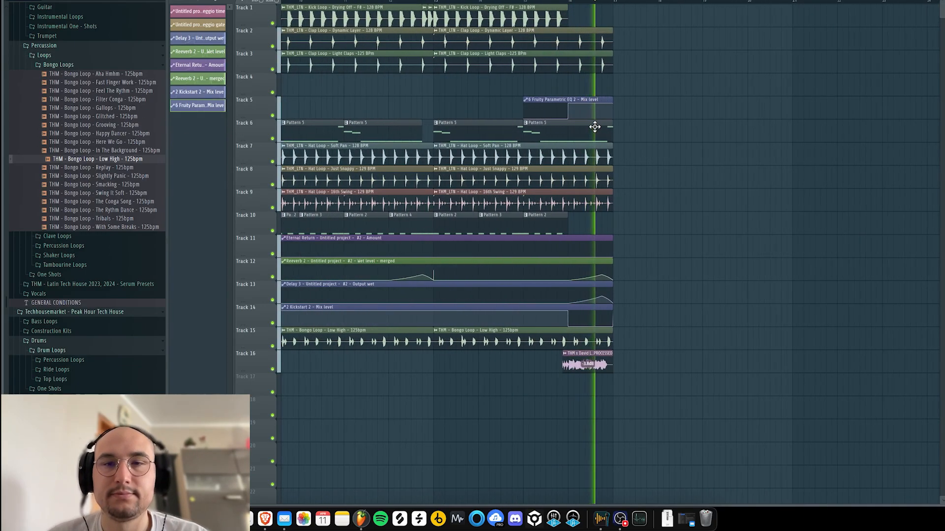
scroll(618, 103, "down", 3)
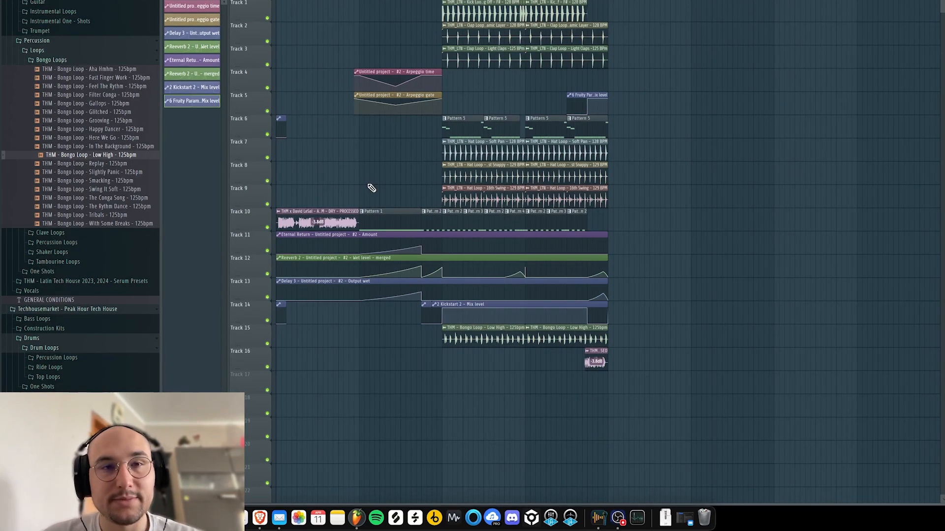